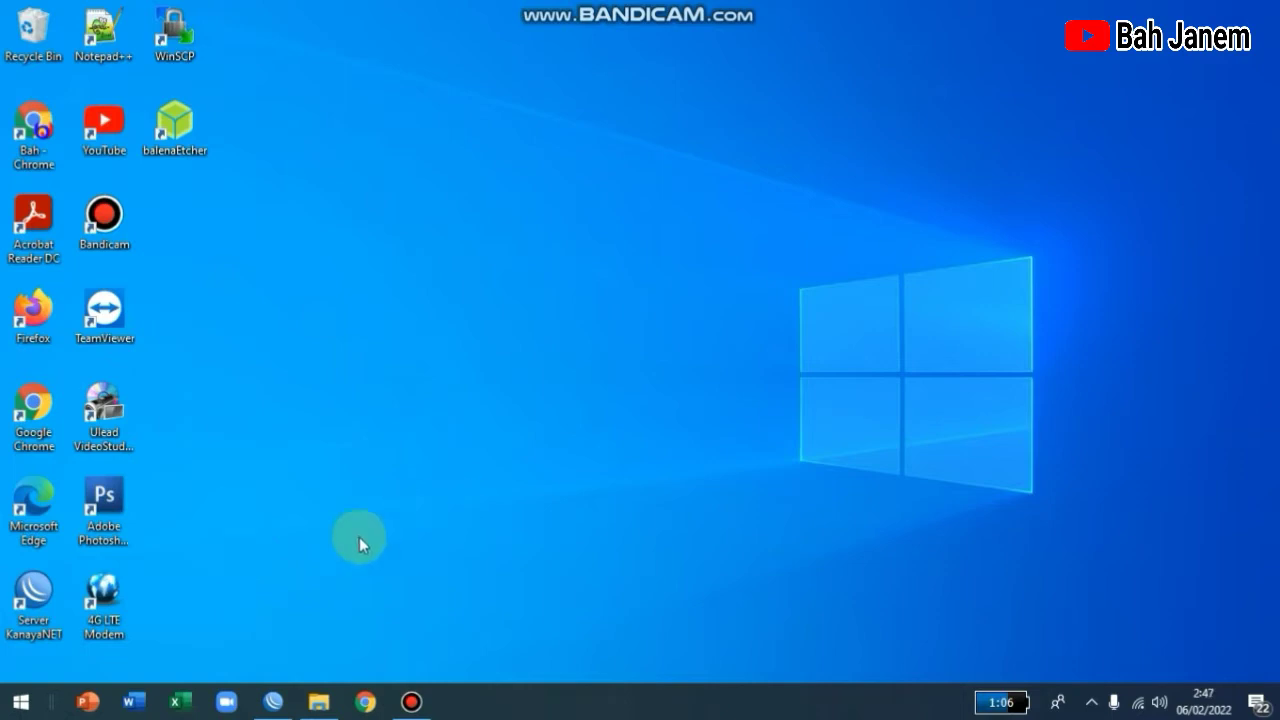
Launch Google Chrome from the taskbar.
{"action": "left_click", "coordinate": [368, 702]}
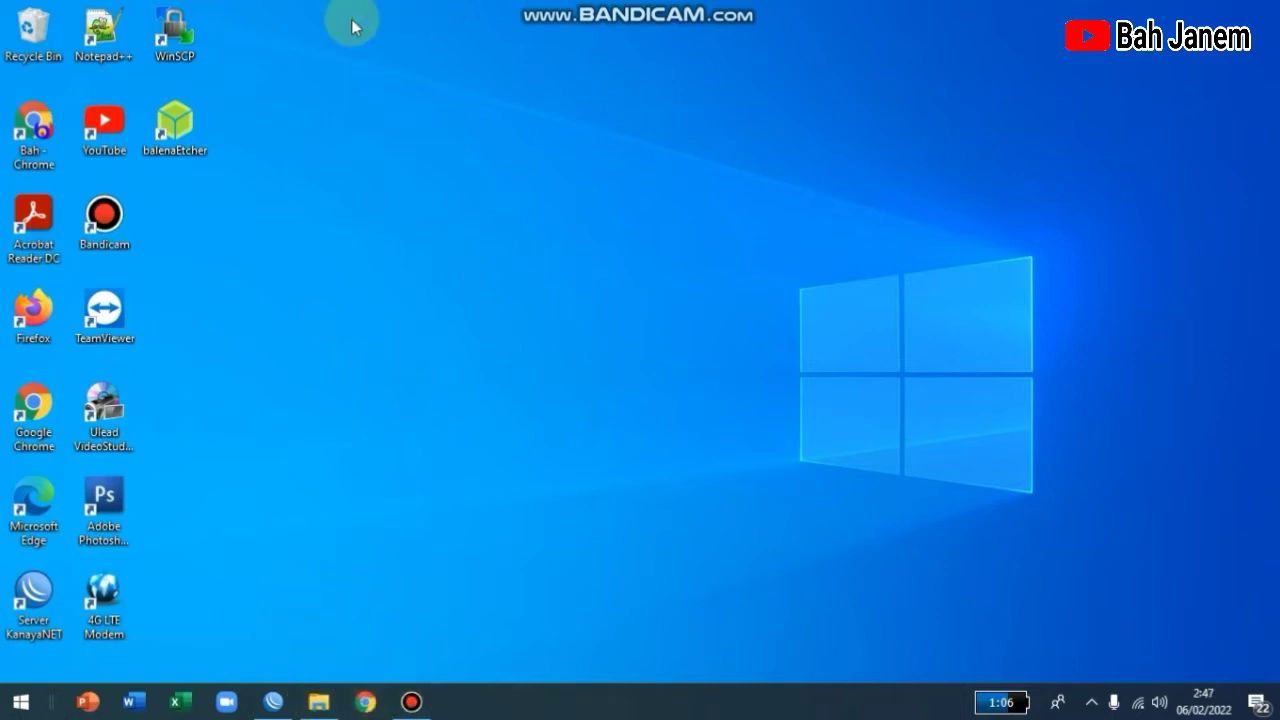
Open Chrome with the Orang 1 profile and search the web for 'nikhmon'.
{"action": "left_click", "coordinate": [655, 405]}
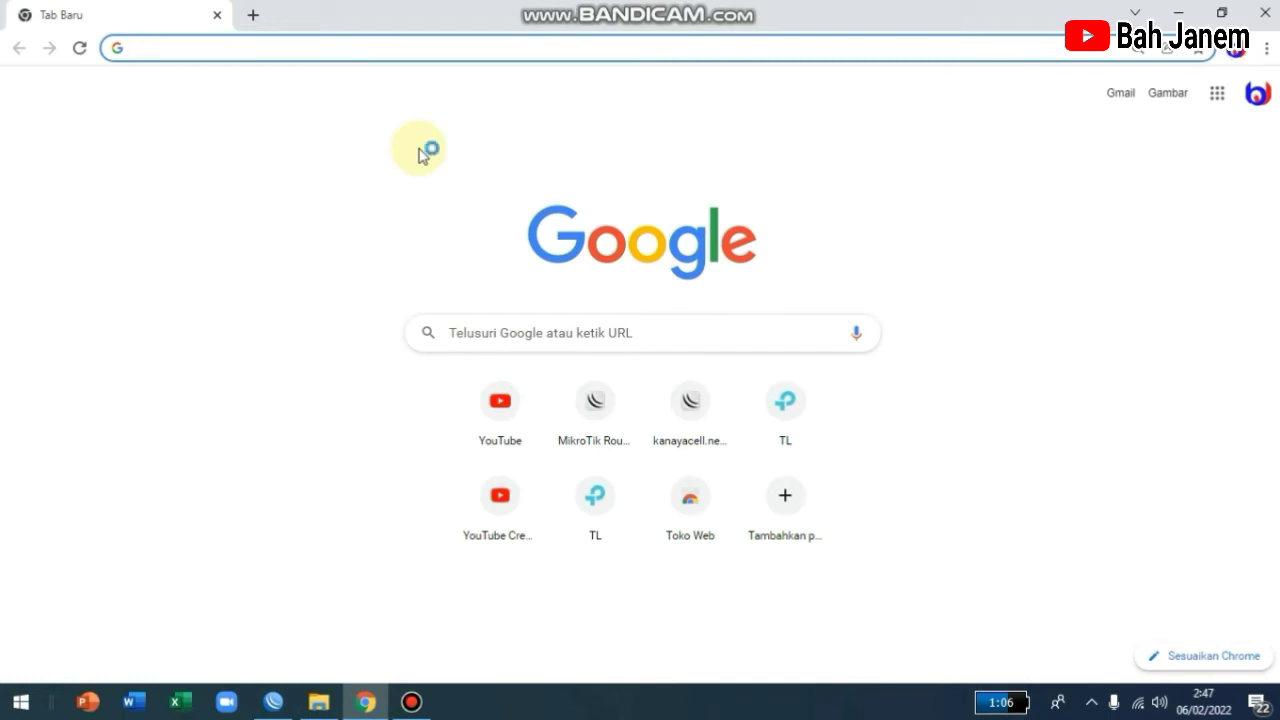
{"action": "type", "text": "nikhmon"}
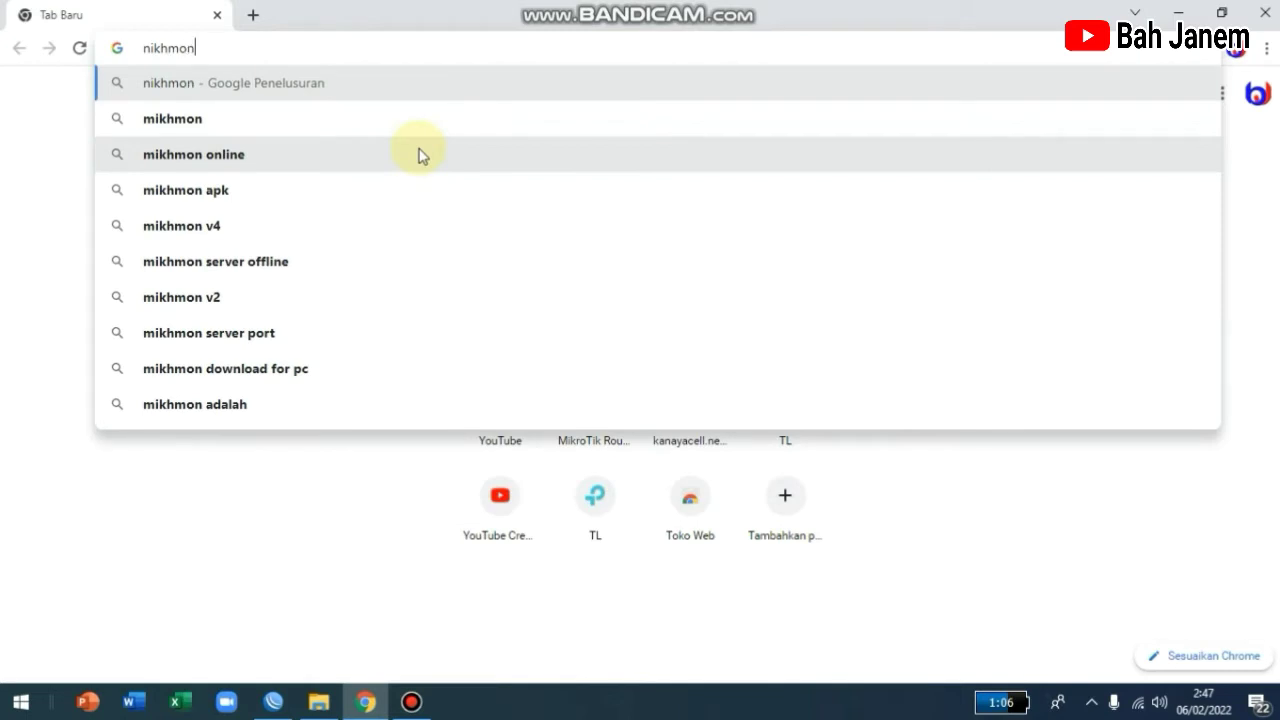
{"action": "key", "text": "Return"}
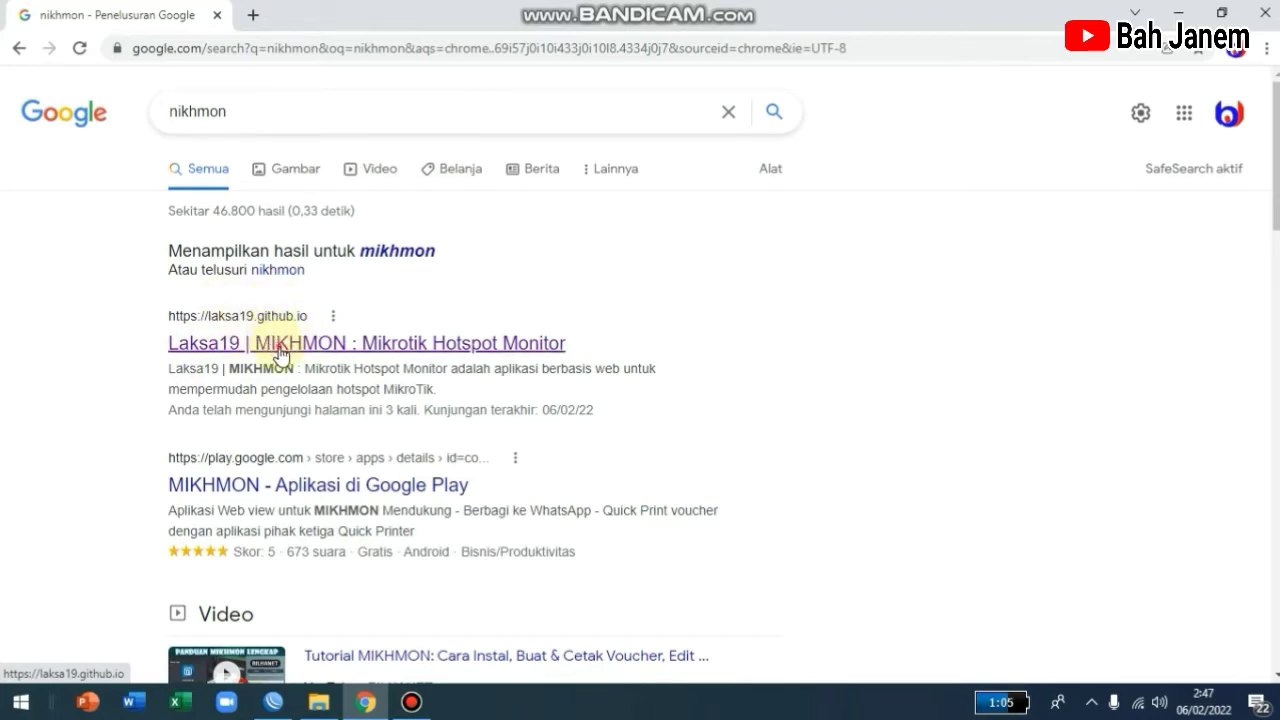
Open the Laksa19 MIKHMON site and go to its Mikhmon V3 download page.
{"action": "left_click", "coordinate": [280, 345]}
{"action": "scroll", "coordinate": [343, 442], "scroll_direction": "down", "scroll_amount": 1}
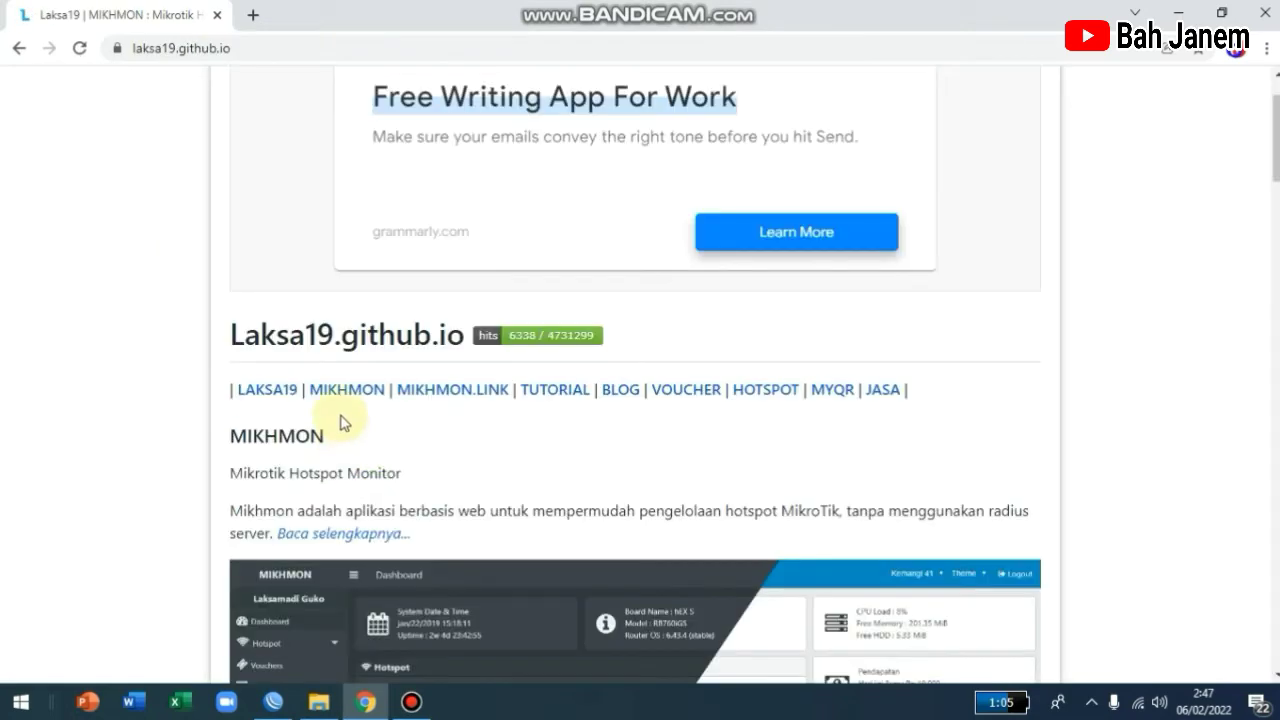
{"action": "left_click", "coordinate": [349, 392]}
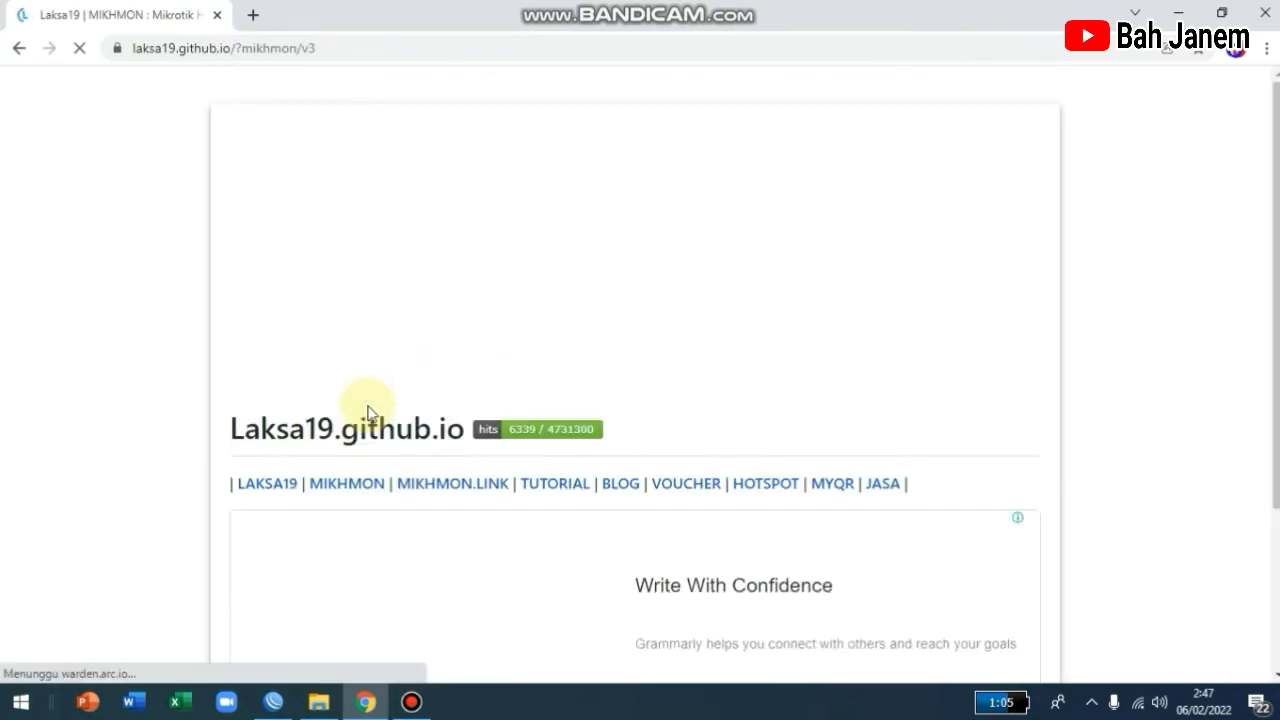
{"action": "scroll", "coordinate": [368, 413], "scroll_direction": "down", "scroll_amount": 10}
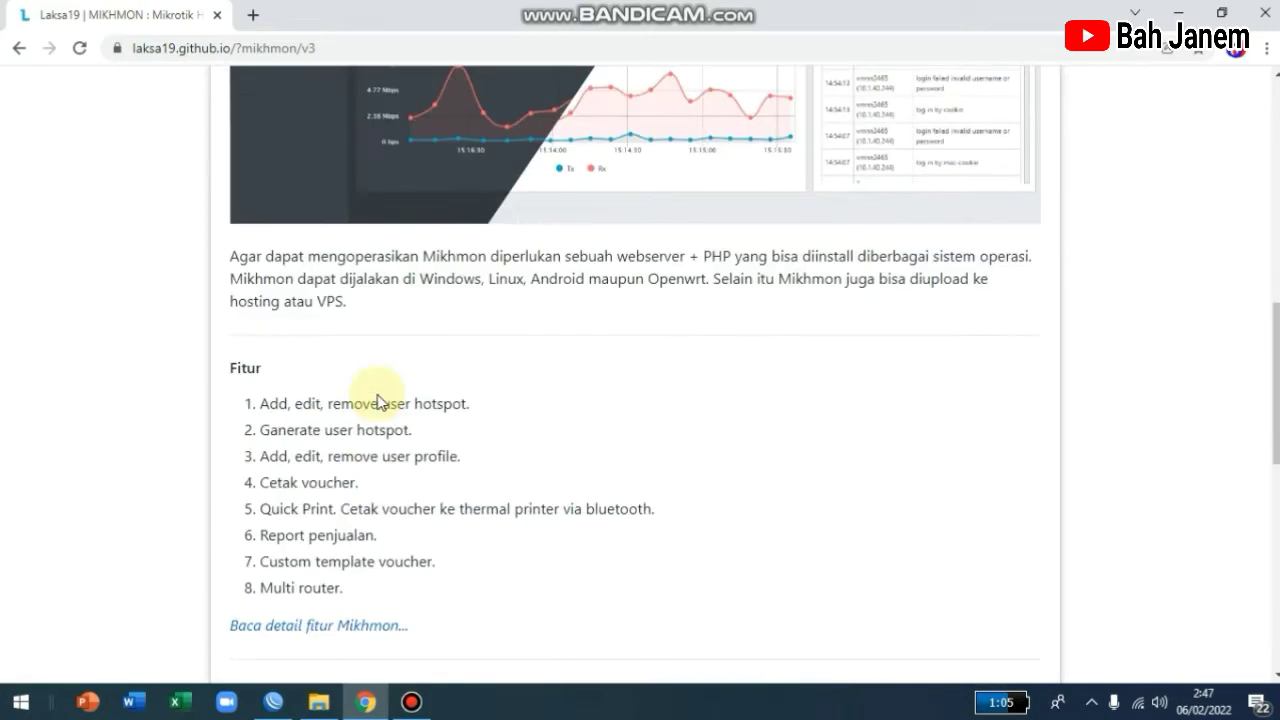
{"action": "scroll", "coordinate": [379, 395], "scroll_direction": "down", "scroll_amount": 5}
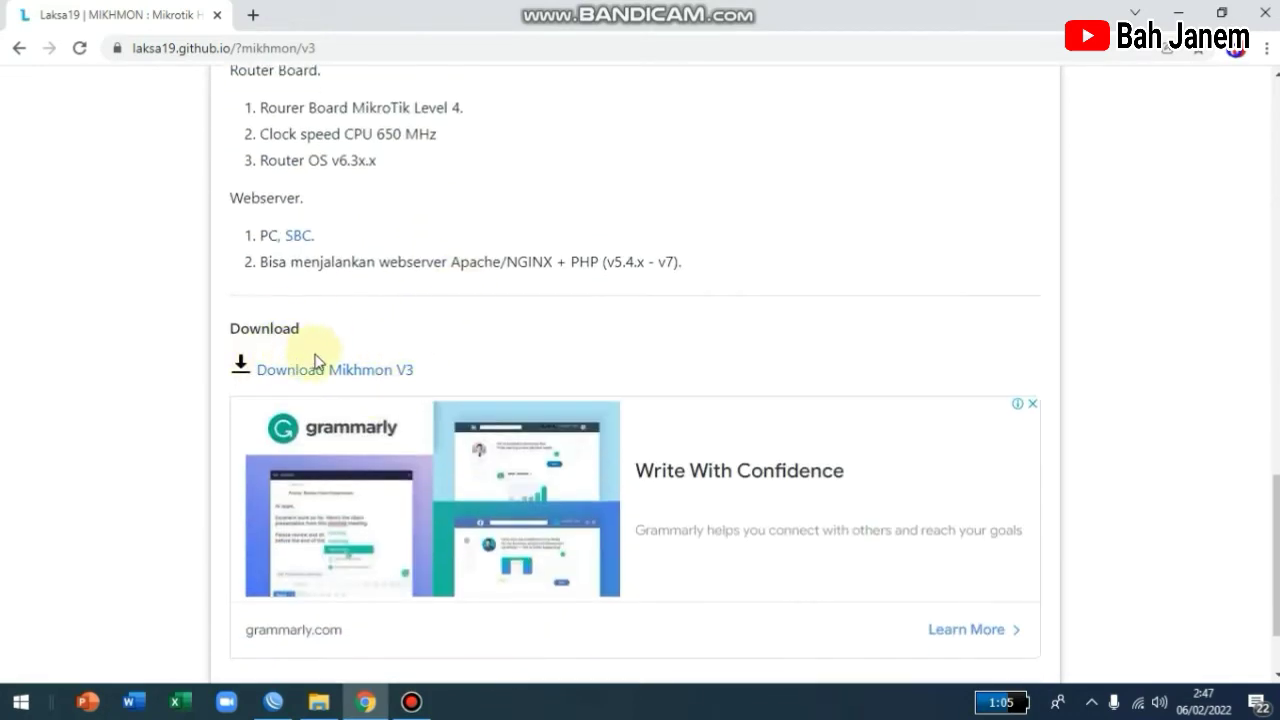
{"action": "scroll", "coordinate": [321, 350], "scroll_direction": "down", "scroll_amount": 2}
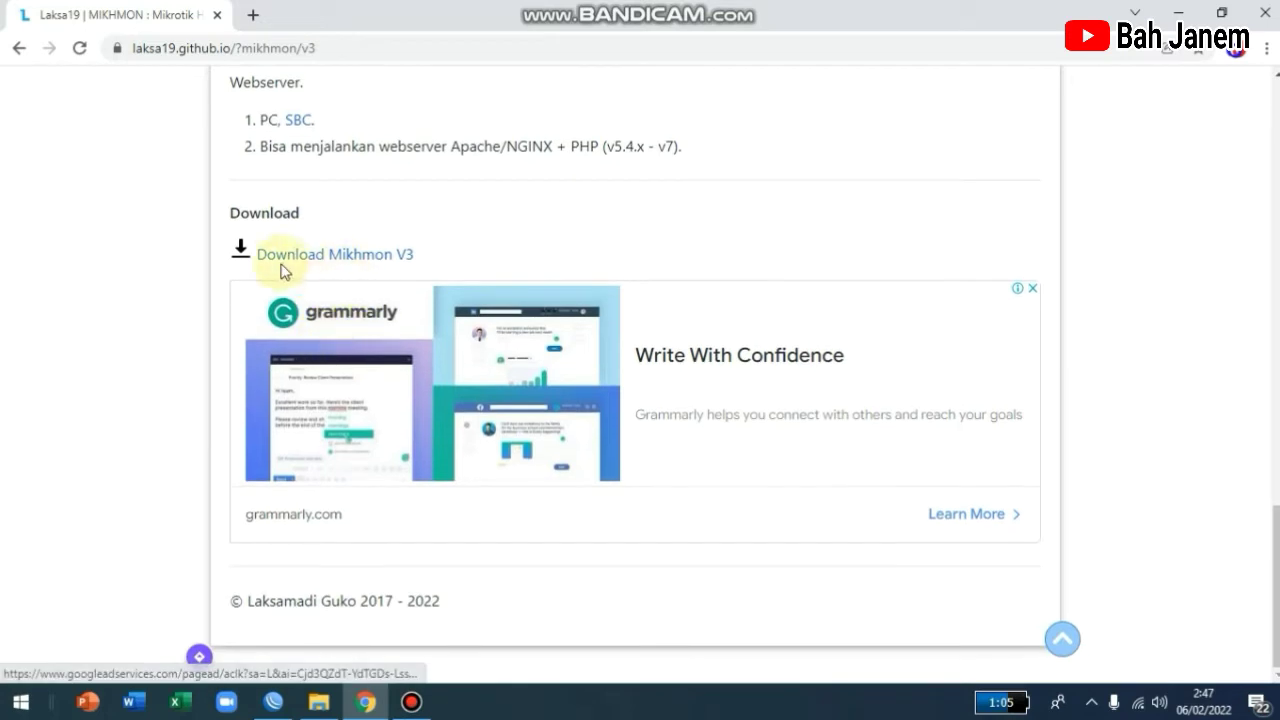
{"action": "left_click", "coordinate": [349, 262]}
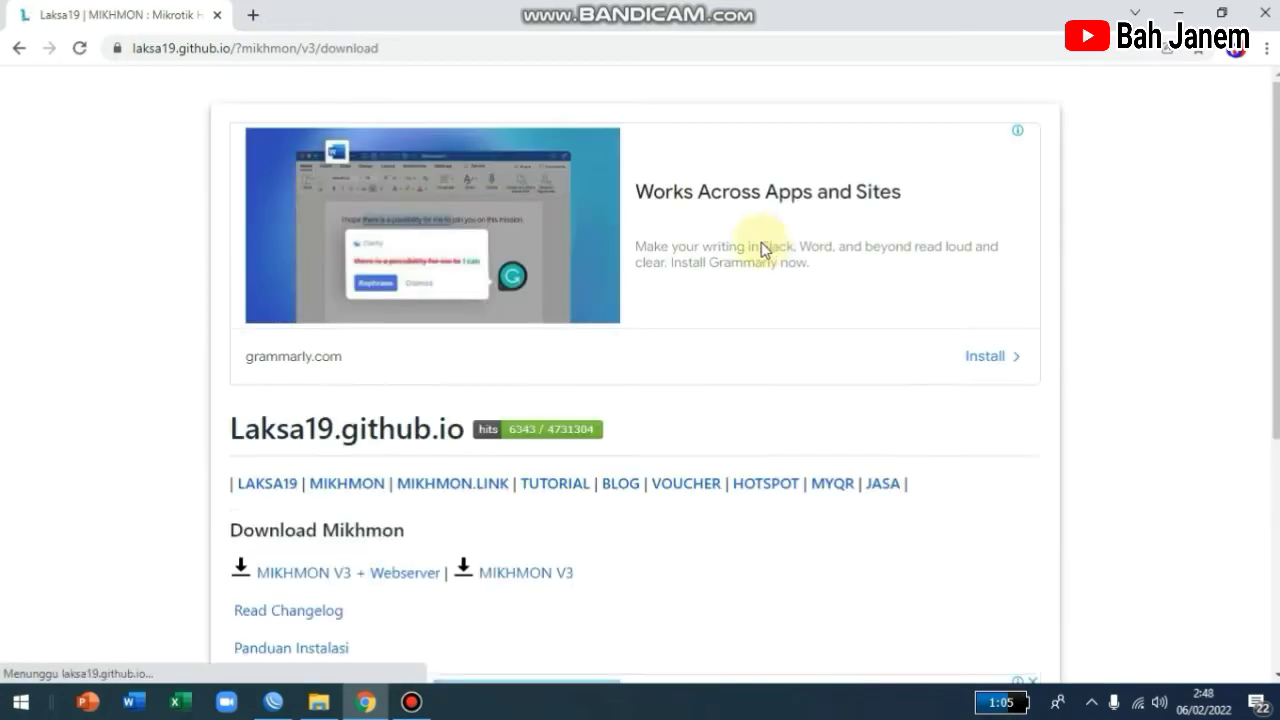
Download the MIKHMON V3 + Webserver package, mikhmonv3ws.zip, and dismiss the download notice.
{"action": "scroll", "coordinate": [688, 294], "scroll_direction": "down", "scroll_amount": 3}
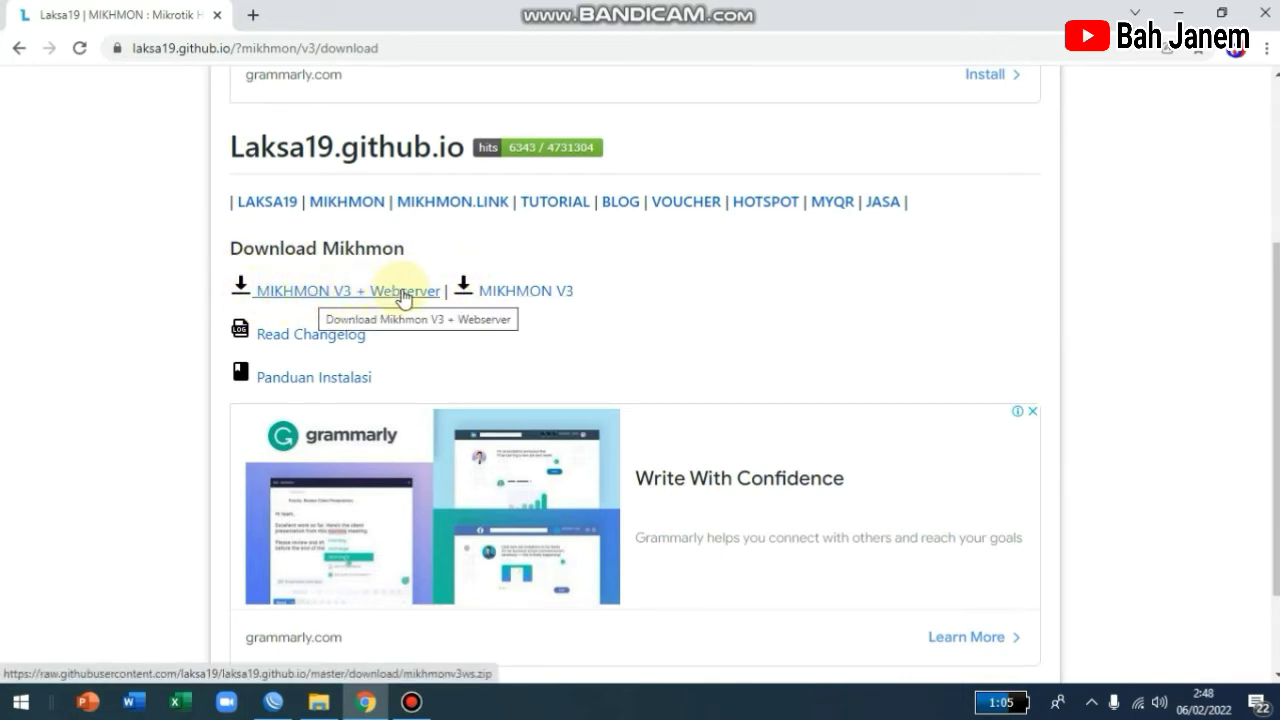
{"action": "left_click", "coordinate": [333, 296]}
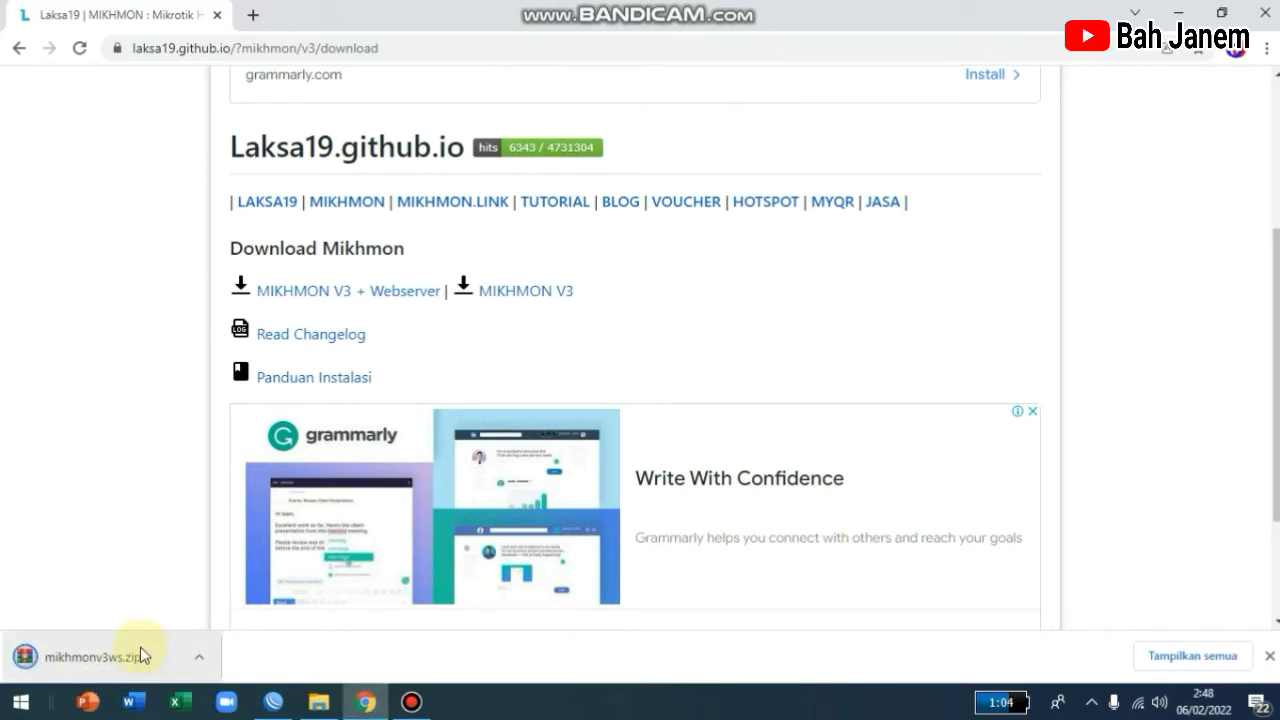
{"action": "left_click", "coordinate": [140, 655]}
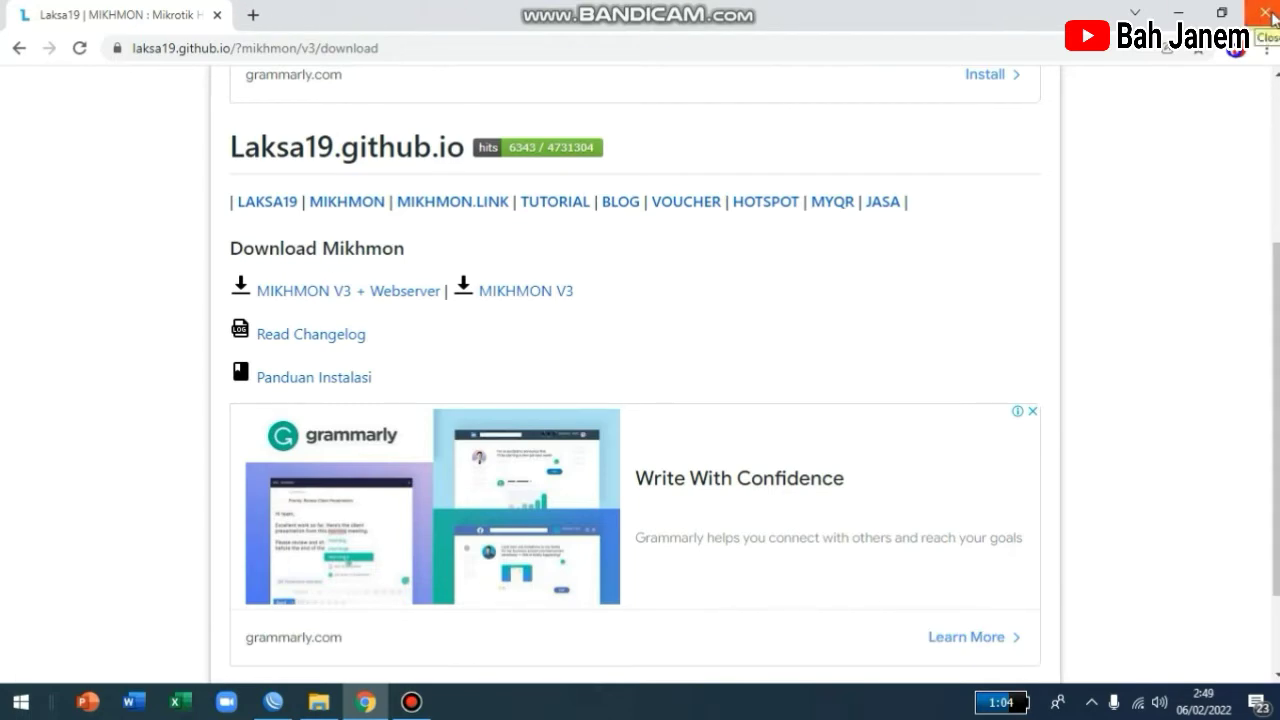
Close Chrome and show the Downloads folder in maximized File Explorer, selecting mikhmonv3ws.
{"action": "left_click", "coordinate": [1266, 12]}
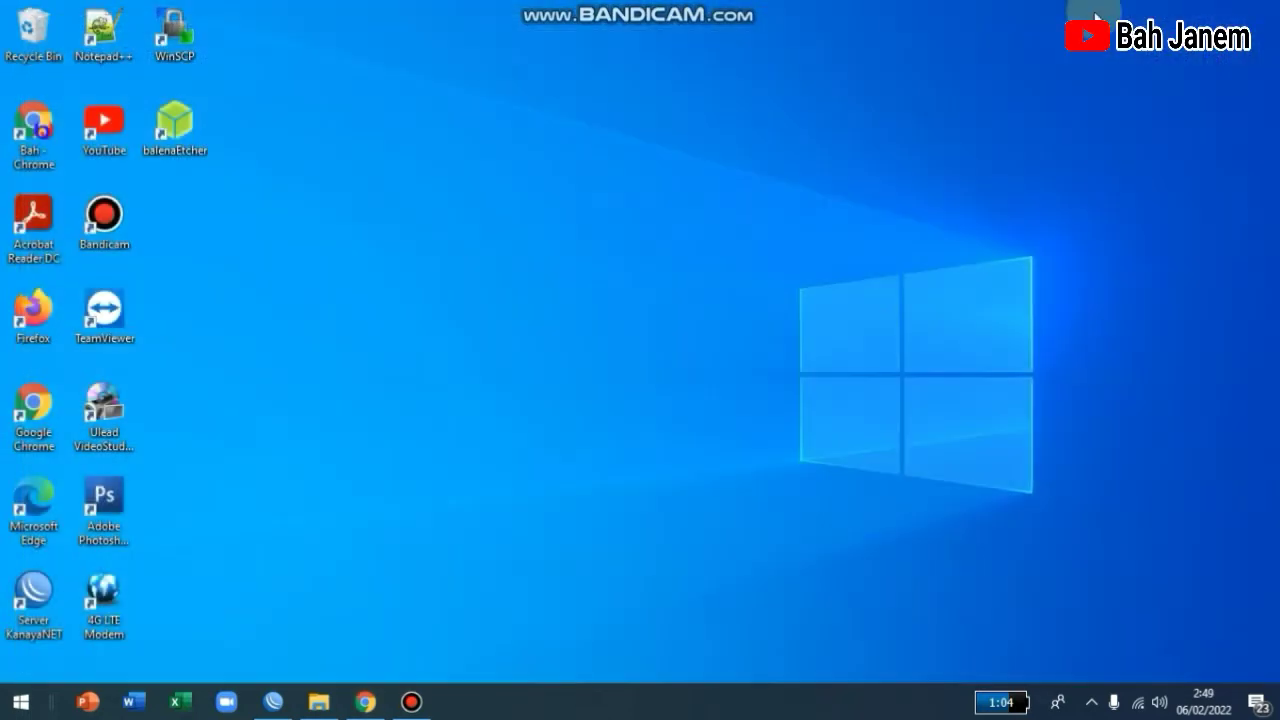
{"action": "left_click", "coordinate": [320, 707]}
{"action": "scroll", "coordinate": [394, 337], "scroll_direction": "up", "scroll_amount": 2}
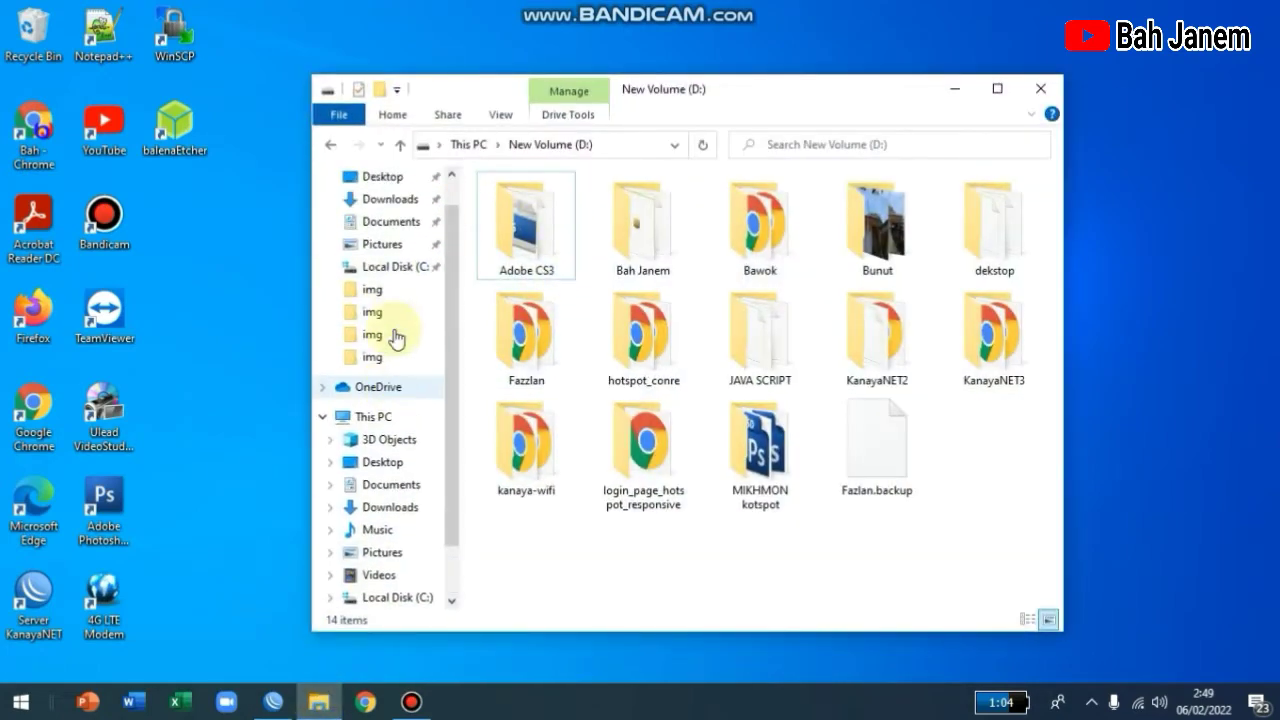
{"action": "left_click", "coordinate": [360, 237]}
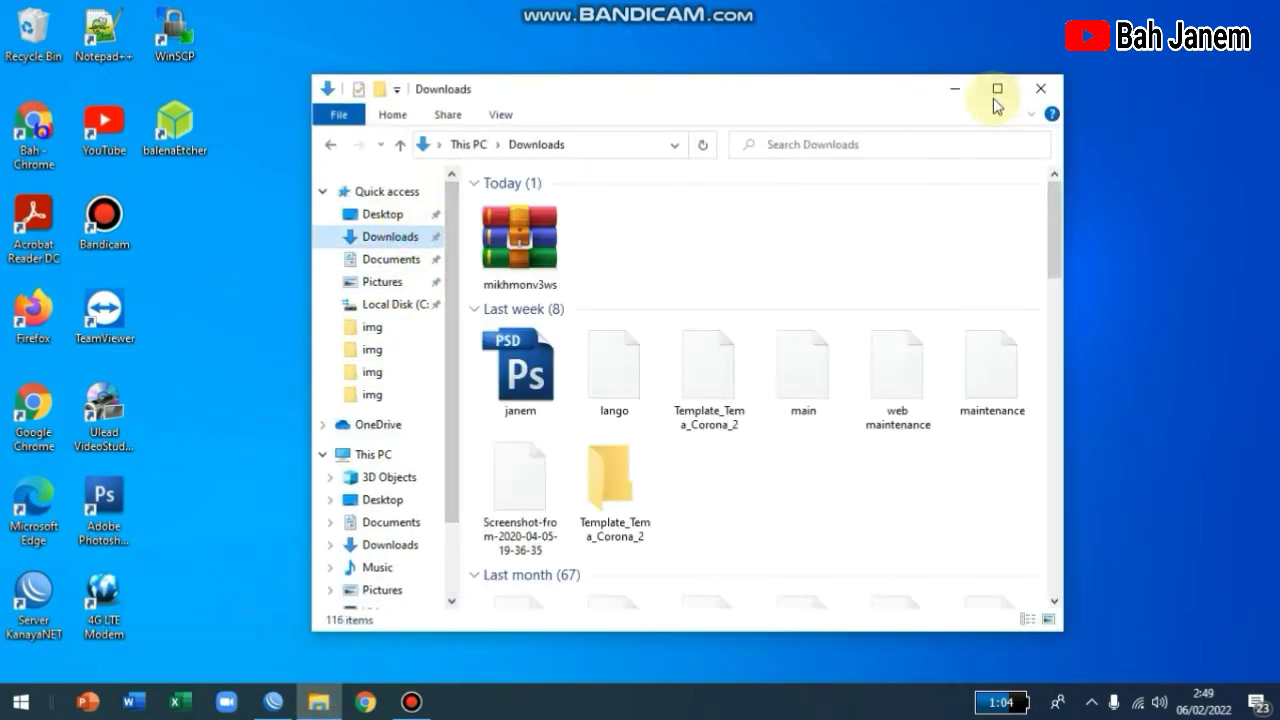
{"action": "left_click", "coordinate": [994, 90]}
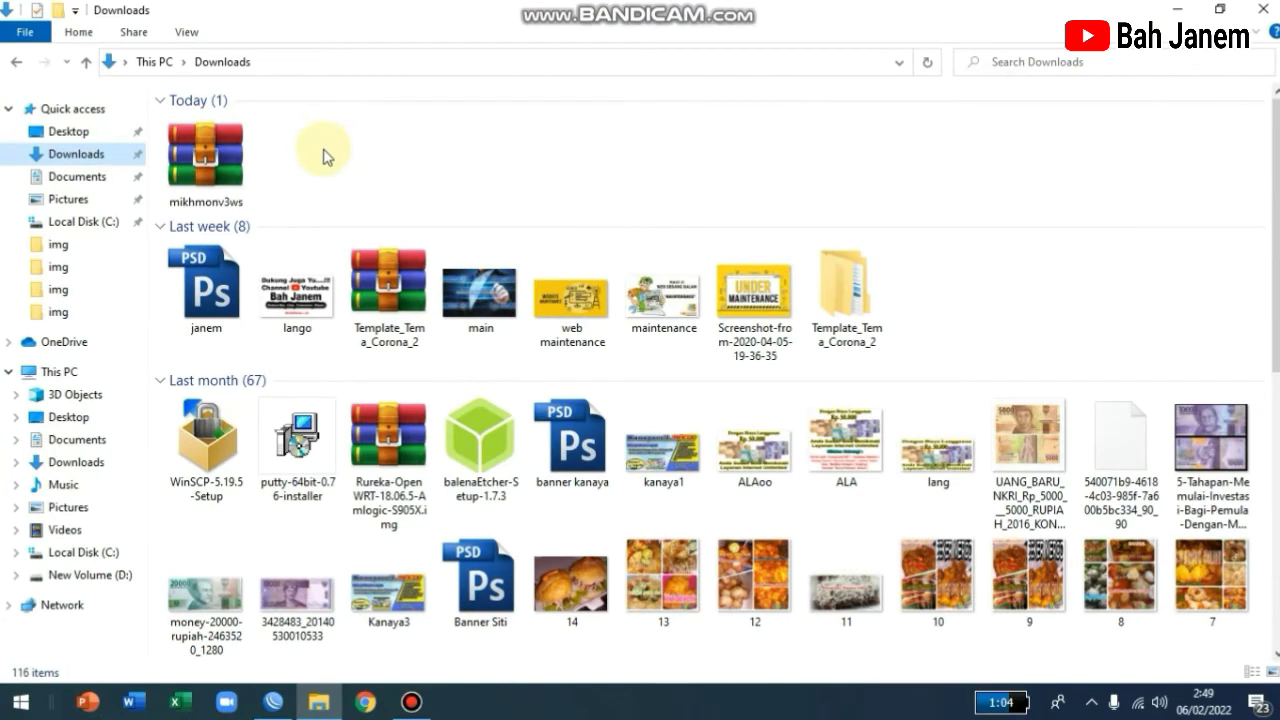
{"action": "left_click", "coordinate": [243, 176]}
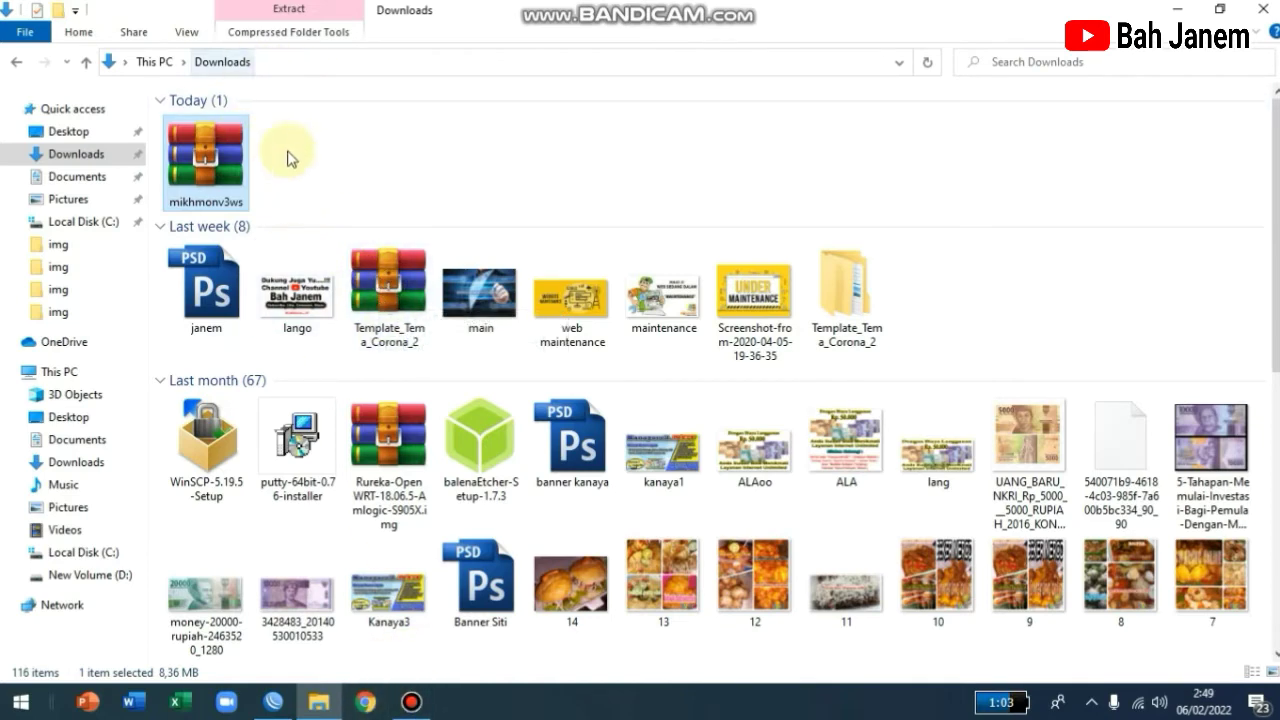
Extract the mikhmonv3ws archive to the suggested destination folder.
{"action": "right_click", "coordinate": [229, 150]}
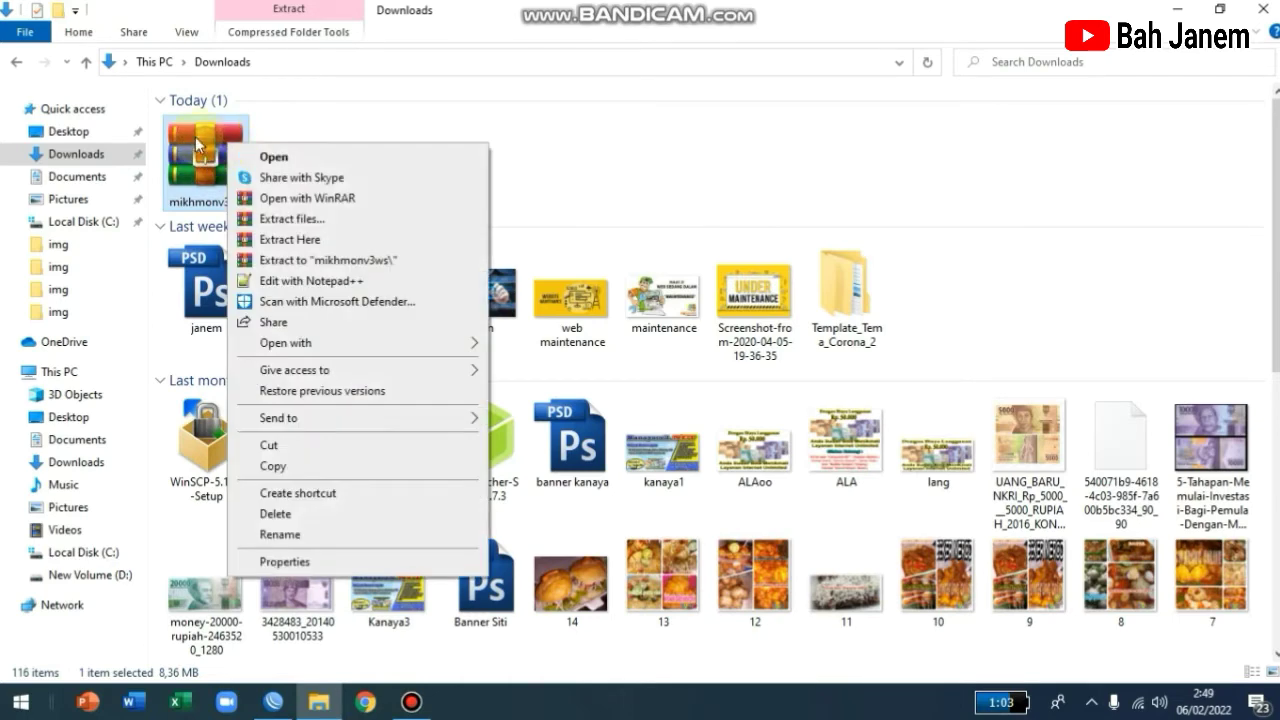
{"action": "right_click", "coordinate": [205, 132]}
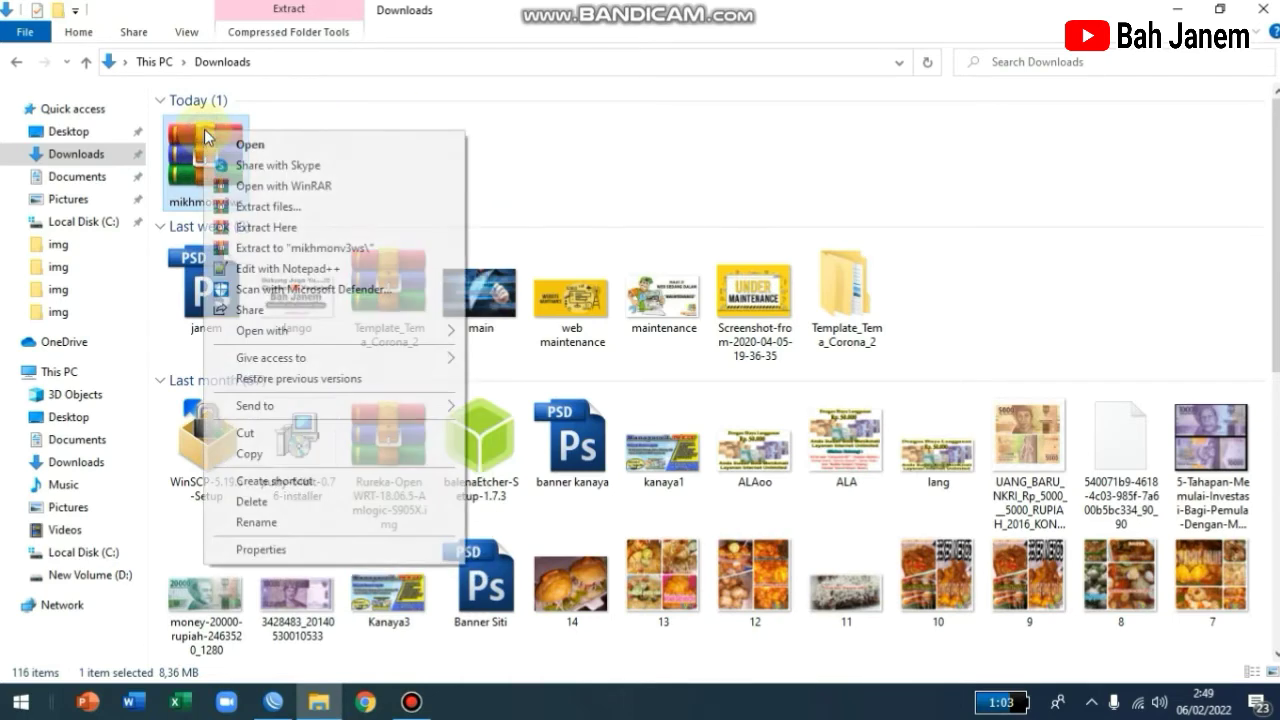
{"action": "left_click", "coordinate": [268, 207]}
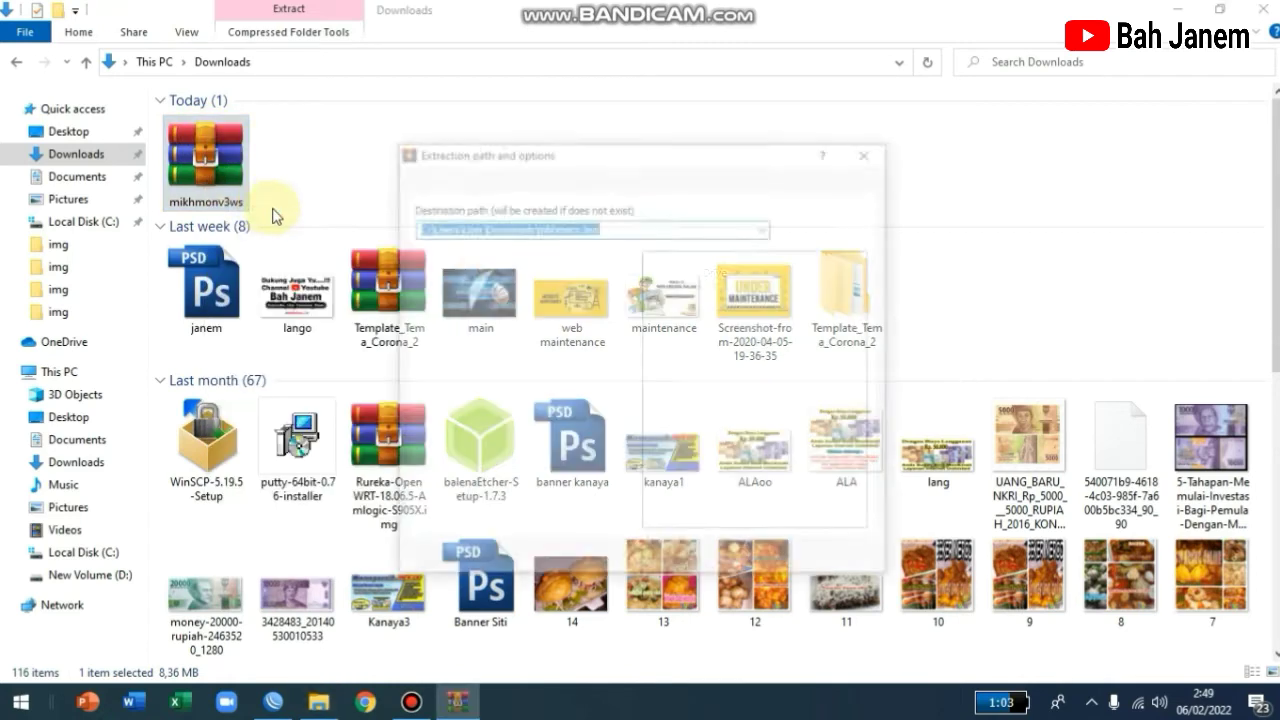
{"action": "left_click", "coordinate": [698, 562]}
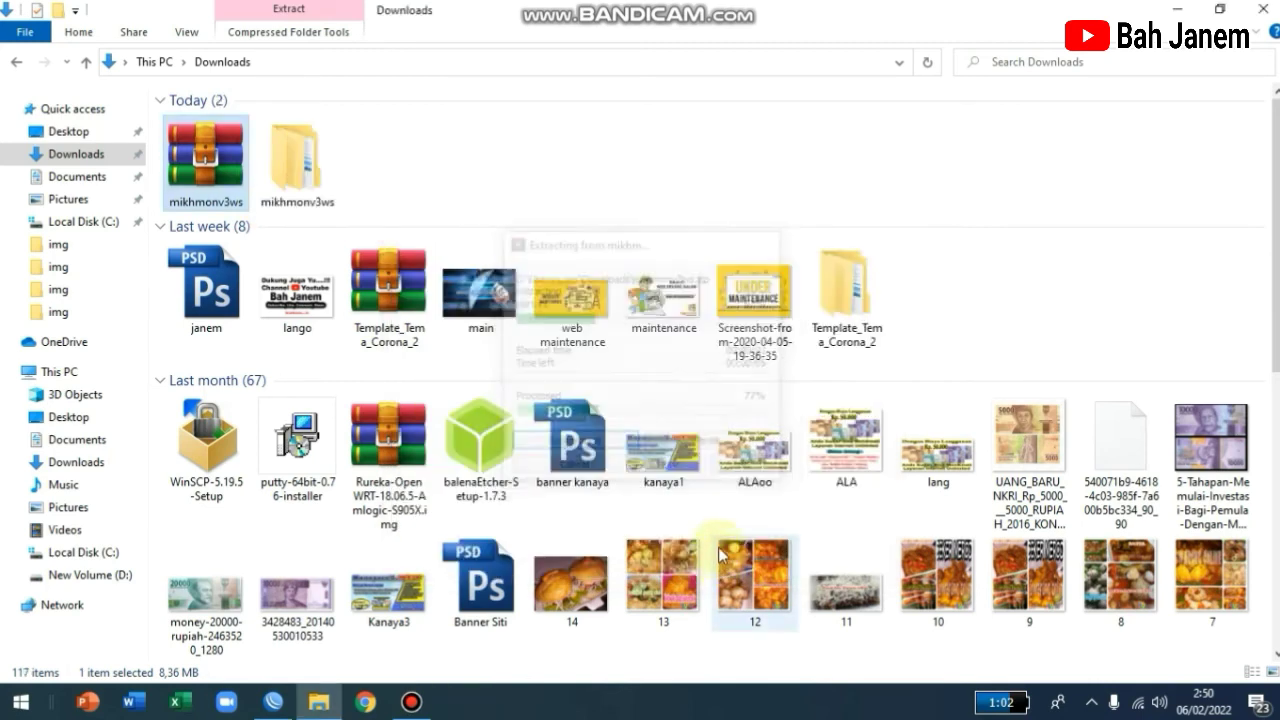
Open mikhmonv3ws > Mikhmon Server and launch the MikhmonServer application.
{"action": "left_click", "coordinate": [329, 143]}
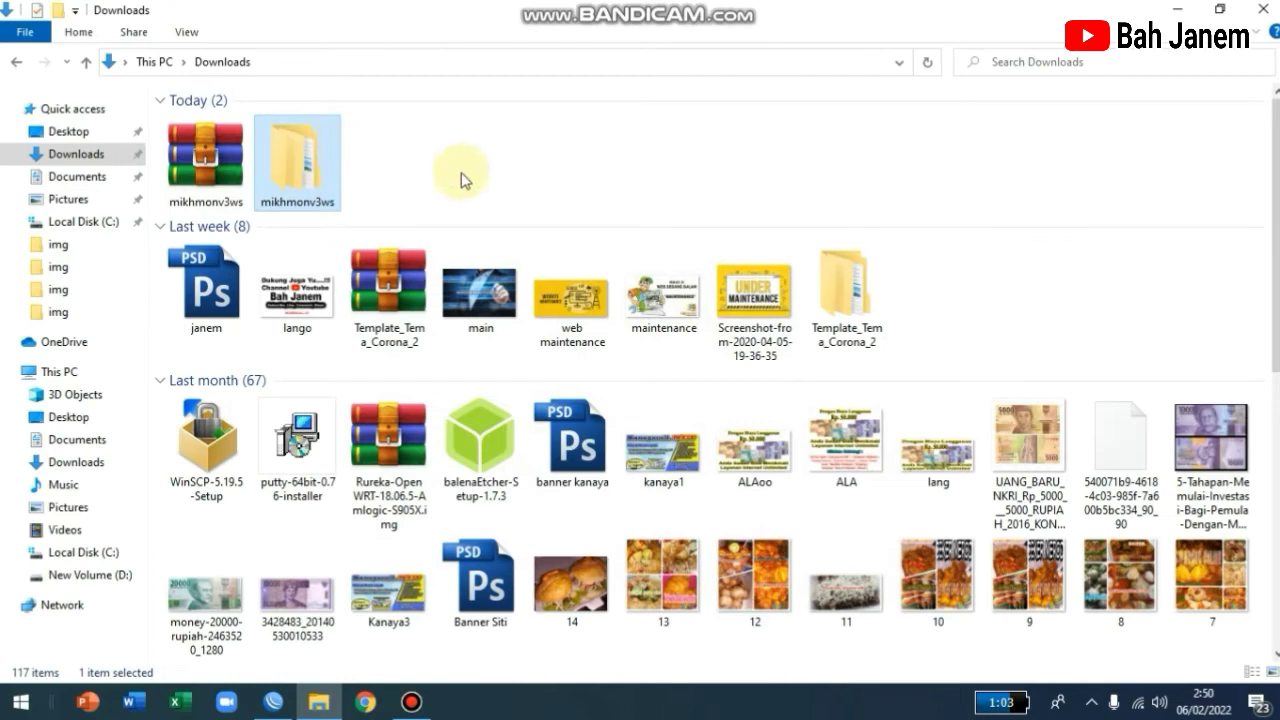
{"action": "left_click", "coordinate": [422, 147]}
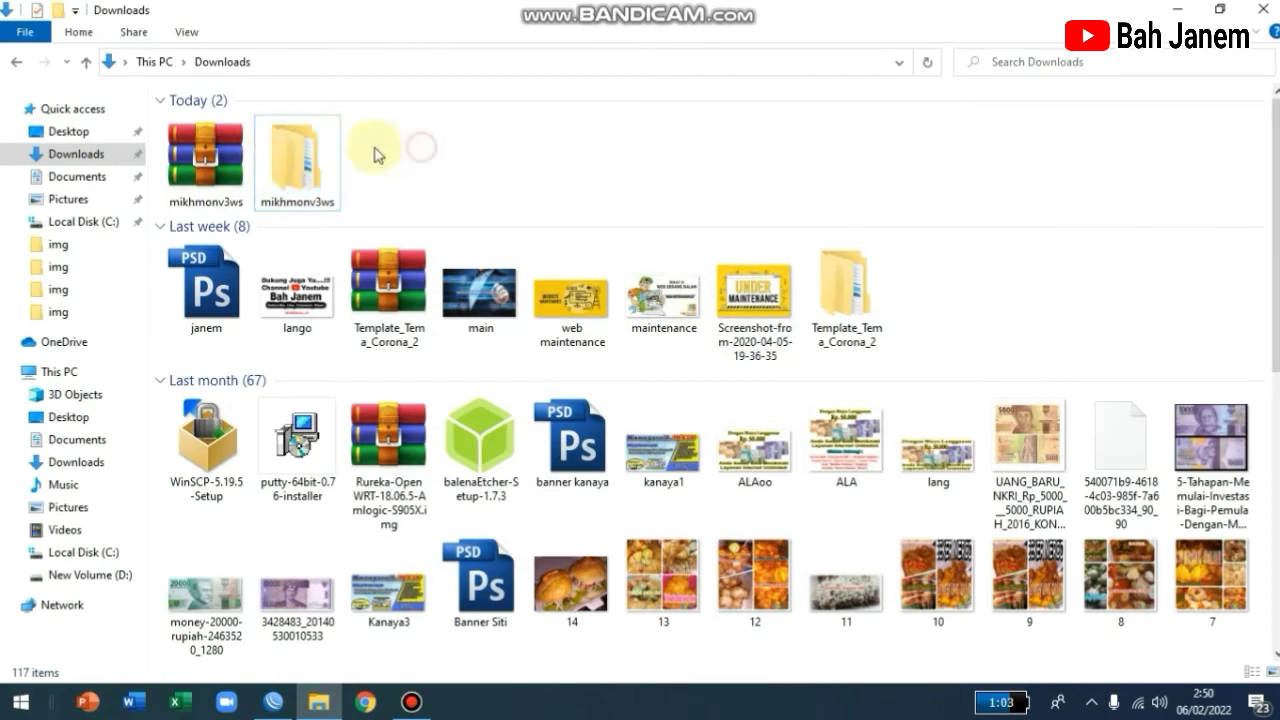
{"action": "double_click", "coordinate": [305, 160]}
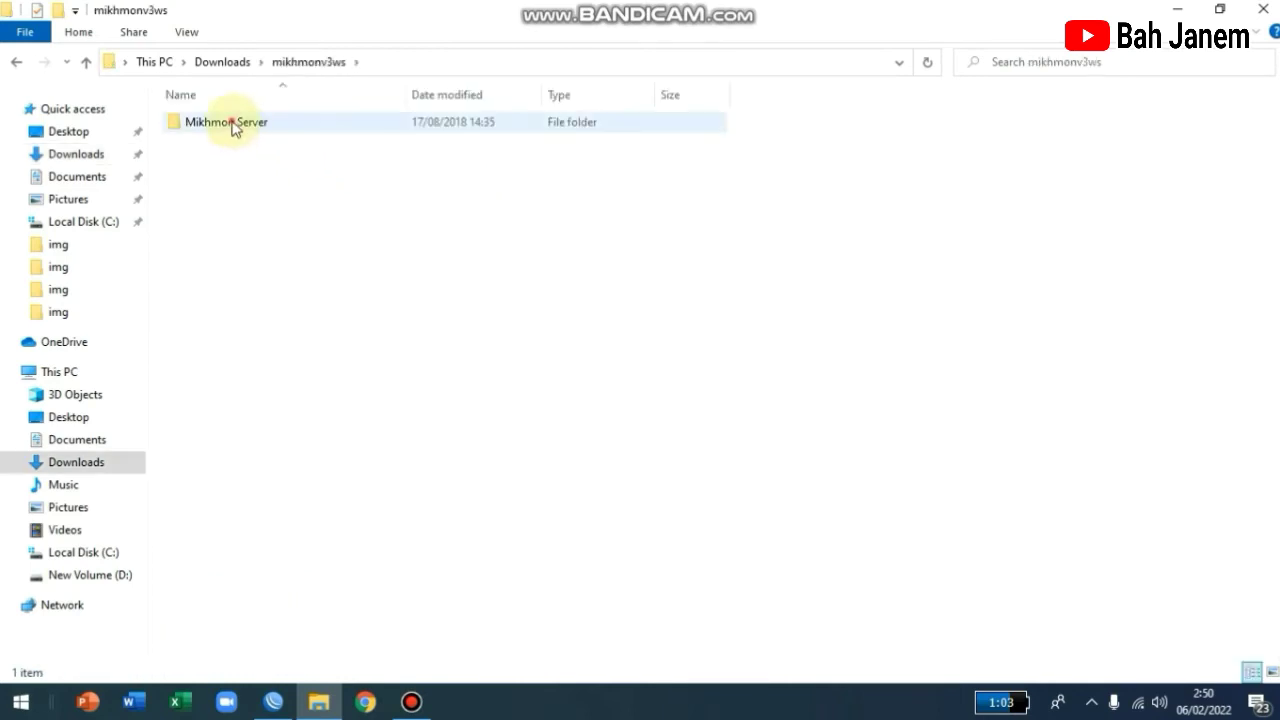
{"action": "double_click", "coordinate": [234, 124]}
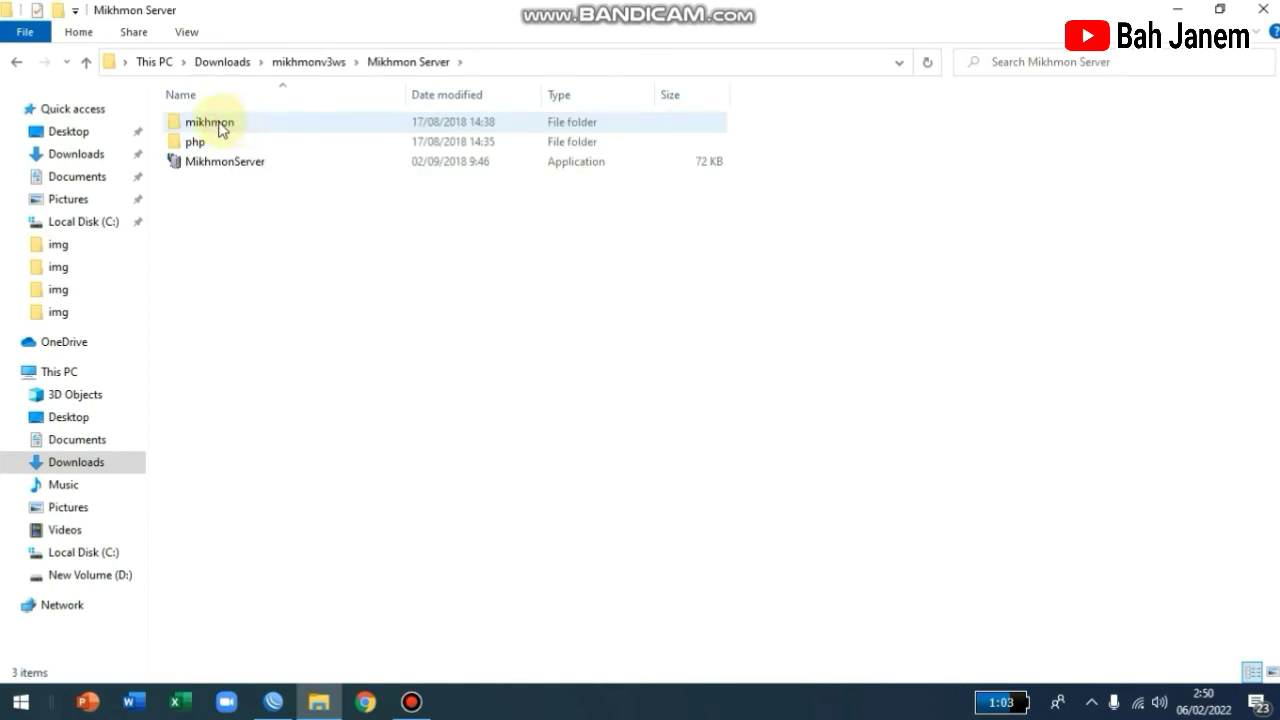
{"action": "left_click", "coordinate": [214, 122]}
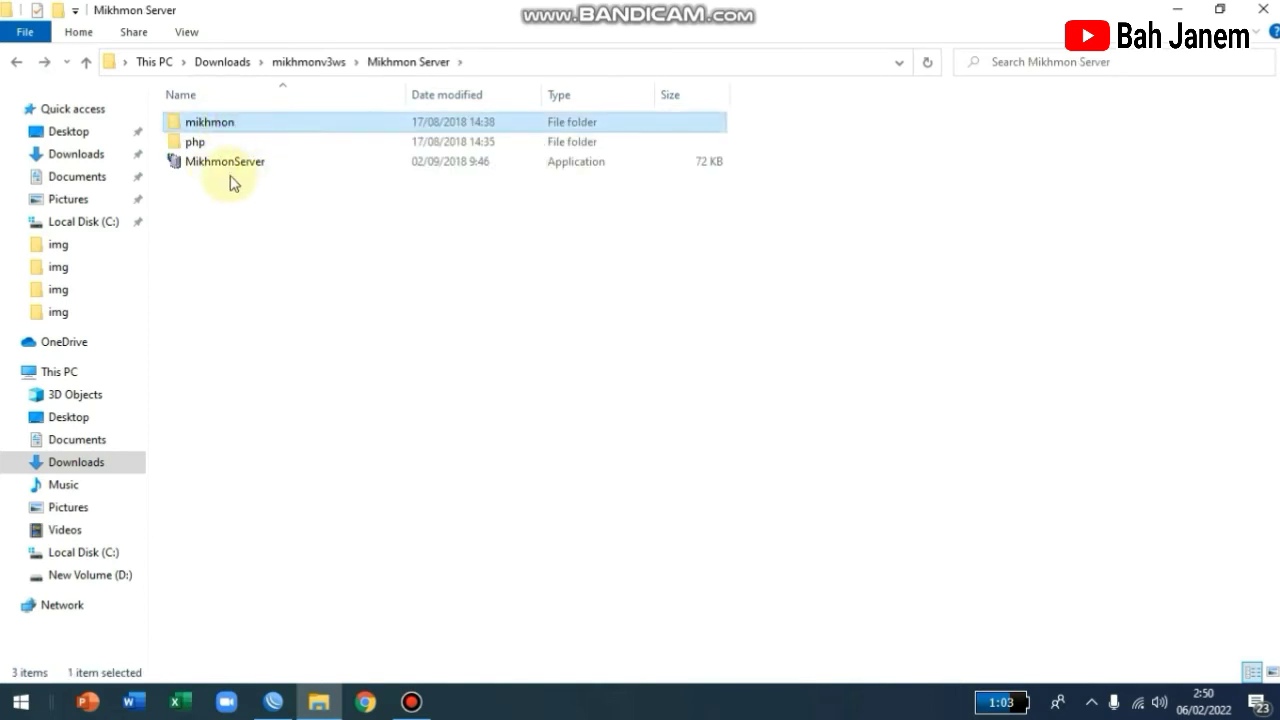
{"action": "mouse_move", "coordinate": [236, 175]}
{"action": "double_click", "coordinate": [246, 170]}
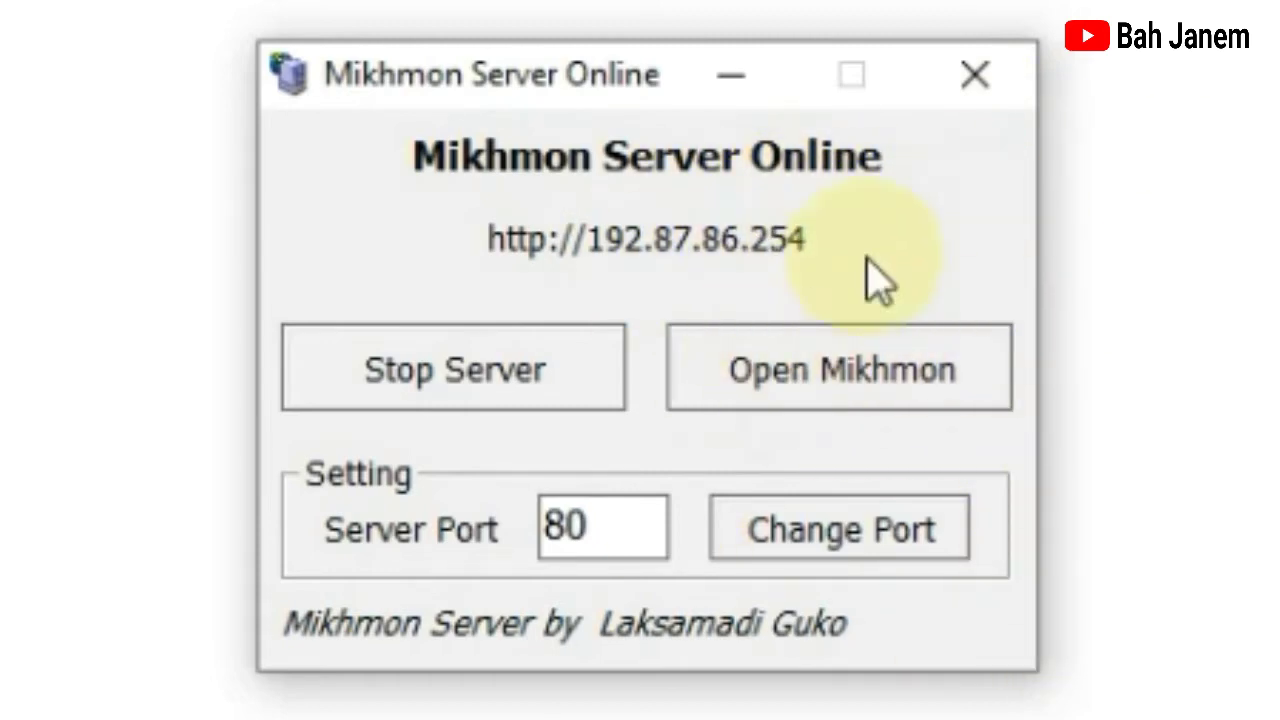
Open the Mikhmon web interface and log in with the admin username and password.
{"action": "left_click", "coordinate": [843, 392]}
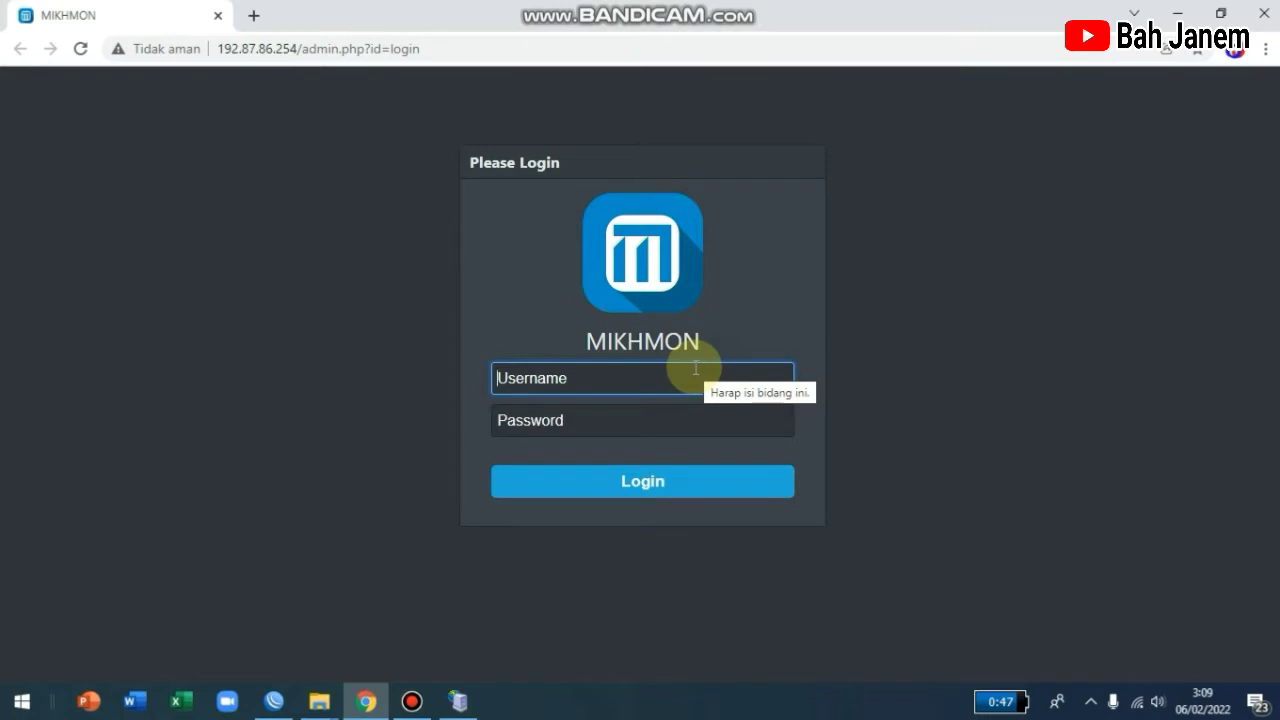
{"action": "type", "text": "mikhmon"}
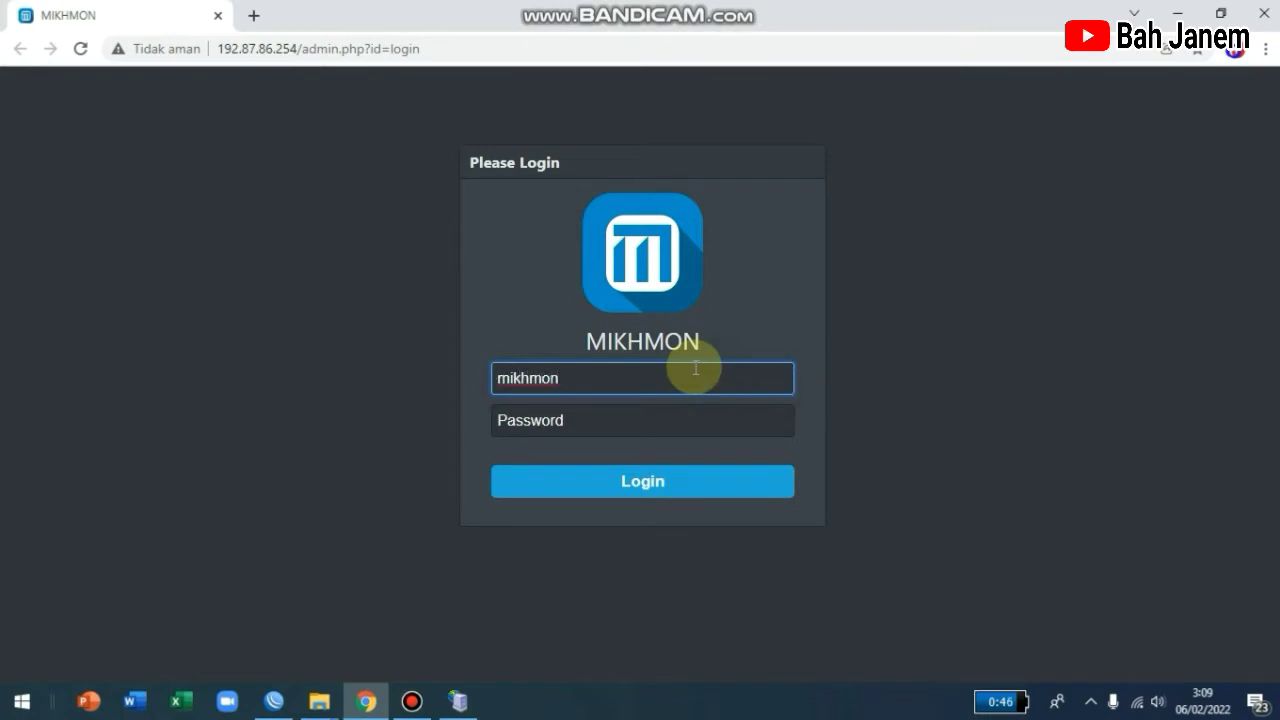
{"action": "left_click", "coordinate": [551, 421]}
{"action": "type", "text": "12"}
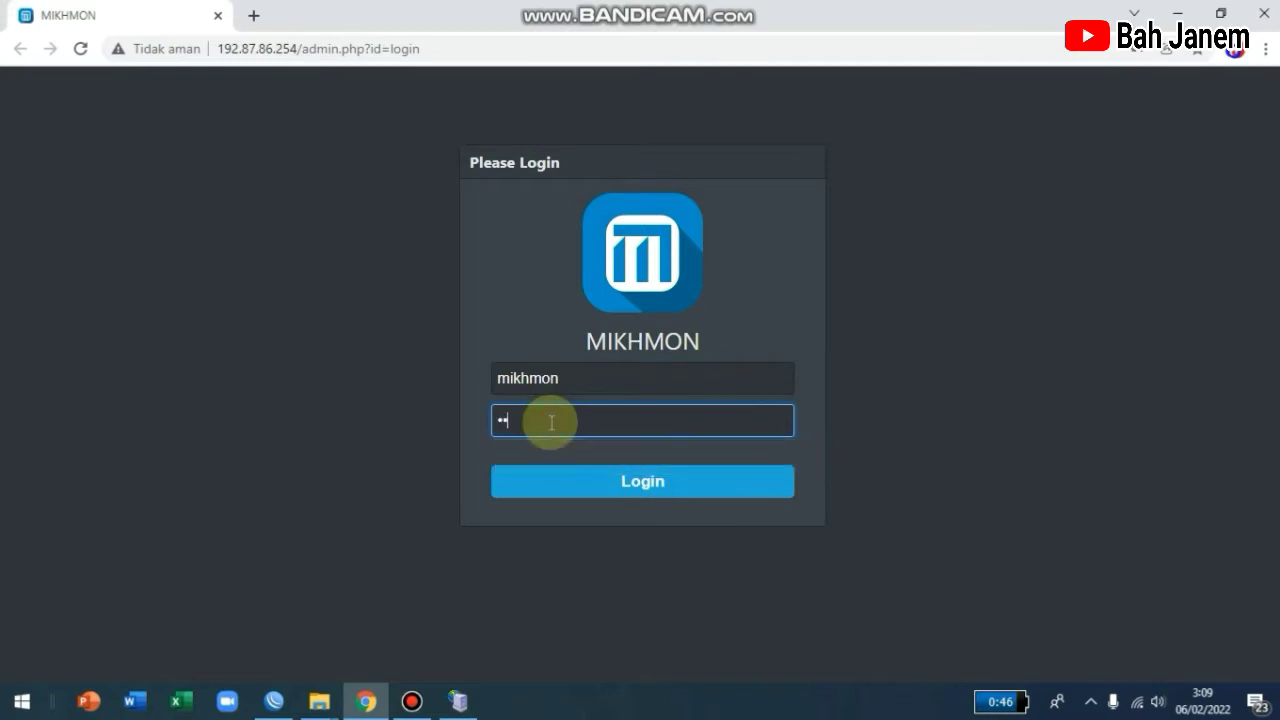
{"action": "left_click", "coordinate": [598, 483]}
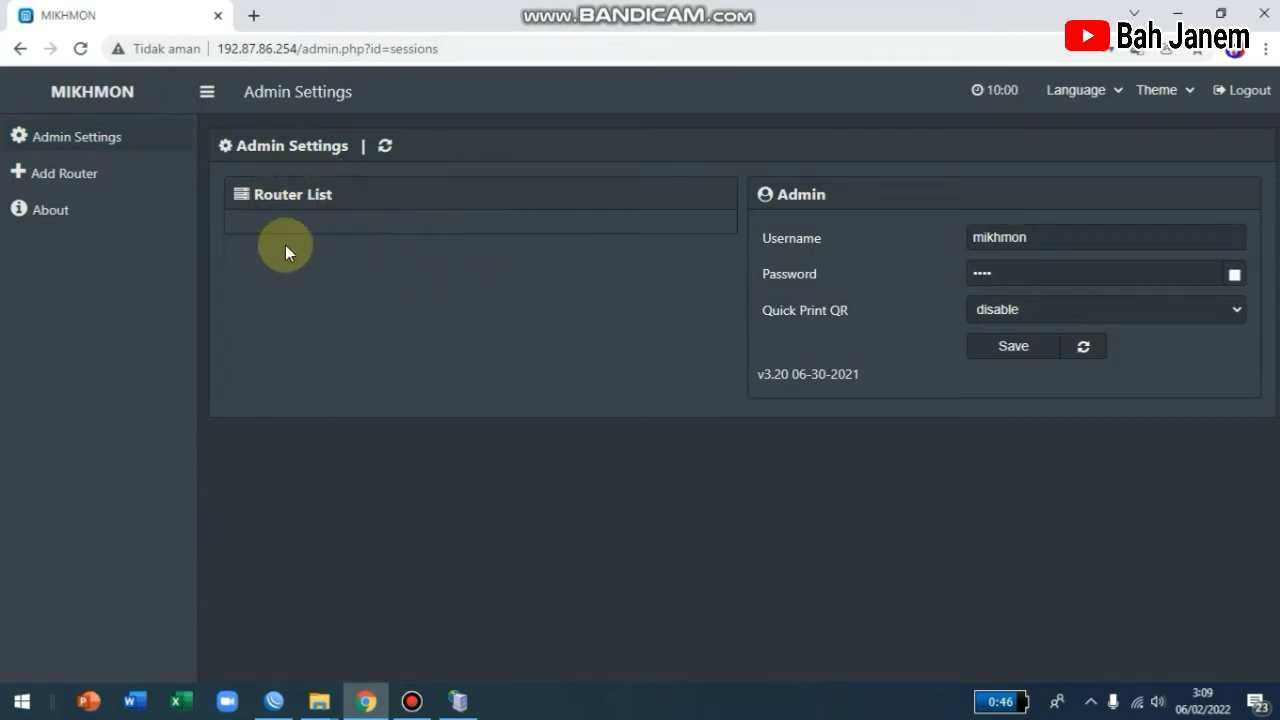
Add a new router session and enter the router's identity as its Session Name.
{"action": "left_click", "coordinate": [66, 176]}
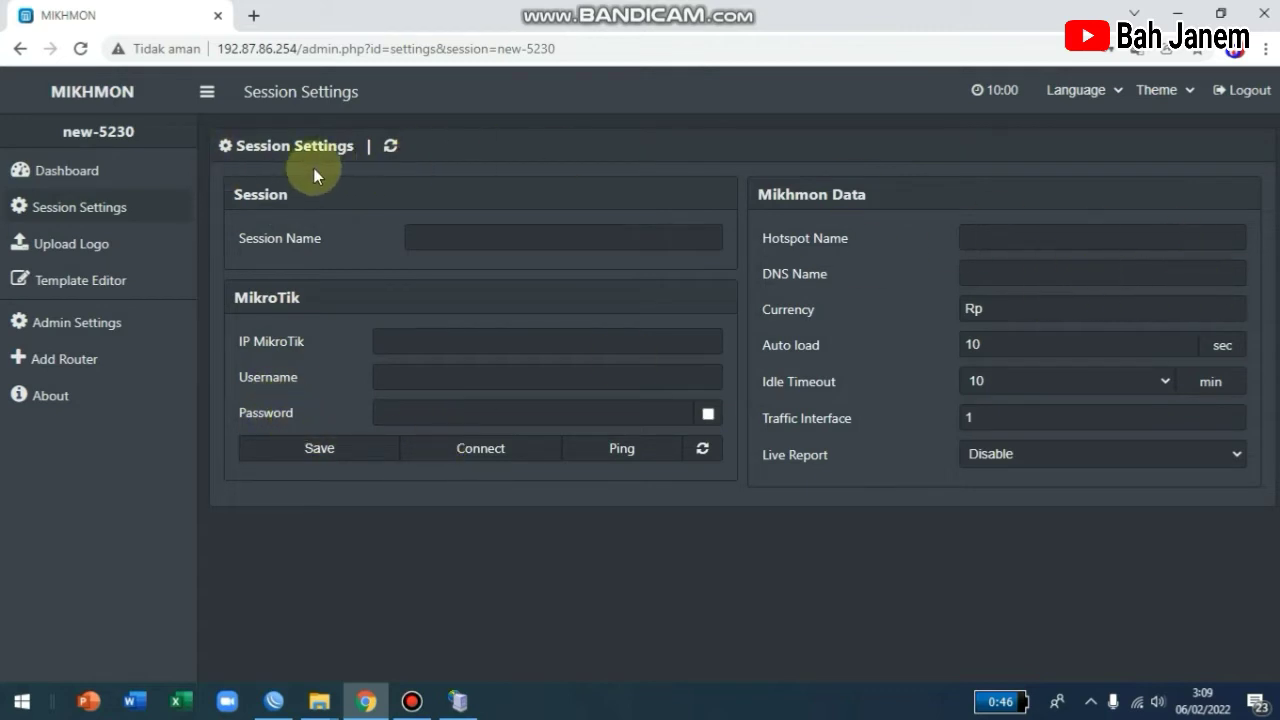
{"action": "left_click", "coordinate": [428, 237]}
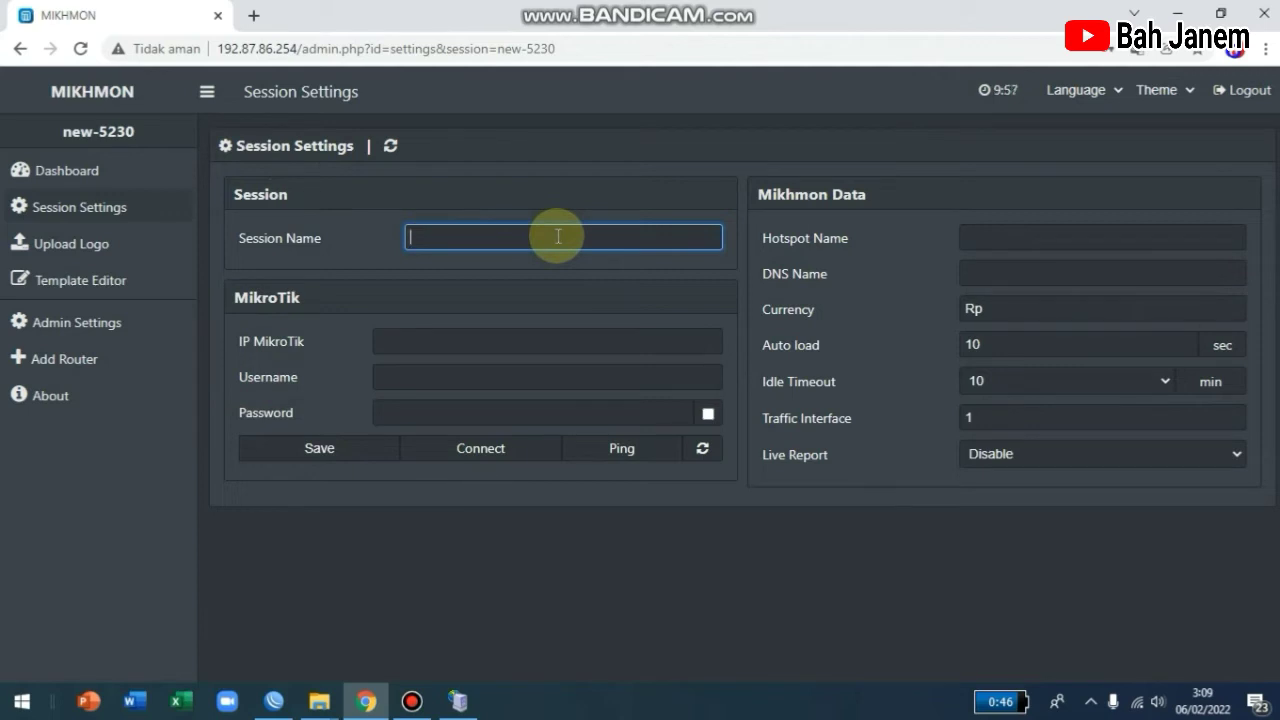
{"action": "type", "text": "Fazzlan"}
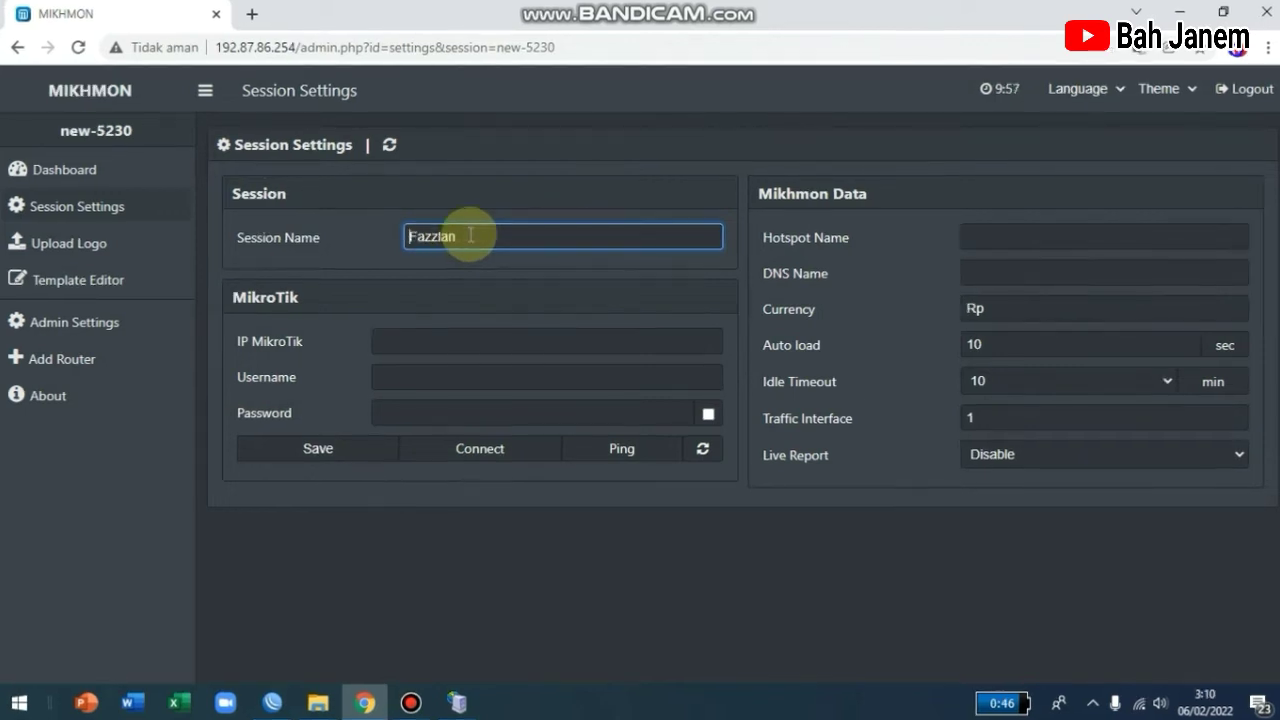
{"action": "left_click", "coordinate": [346, 347]}
{"action": "left_click", "coordinate": [397, 331]}
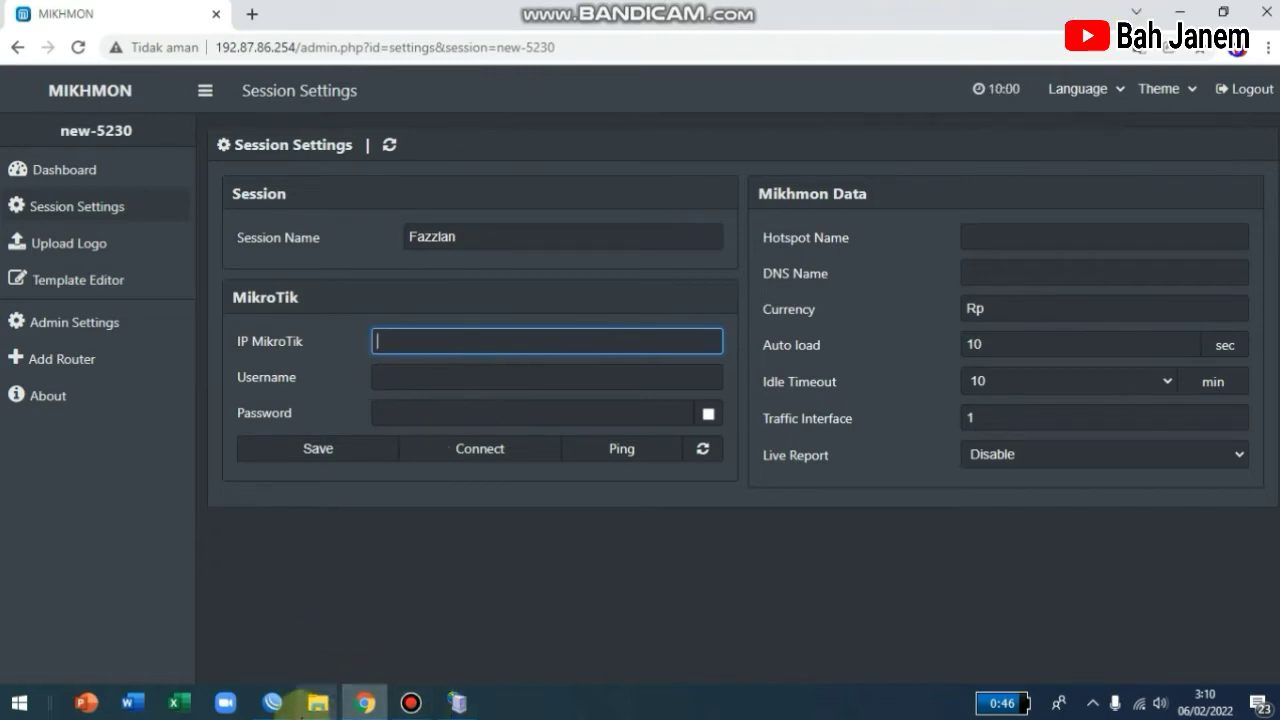
Connect WinBox to the router at 192.87.86.1 and select its bridge-hotspot address in IP > Addresses.
{"action": "left_click", "coordinate": [270, 705]}
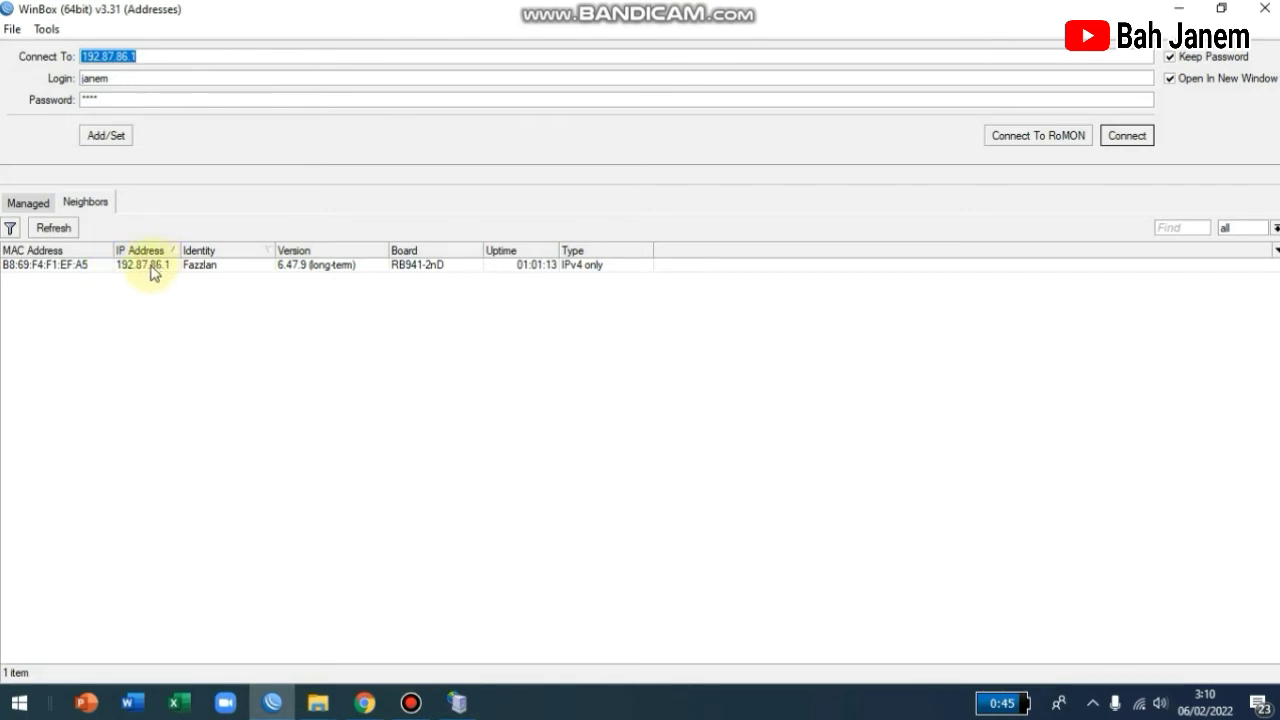
{"action": "left_click", "coordinate": [150, 268]}
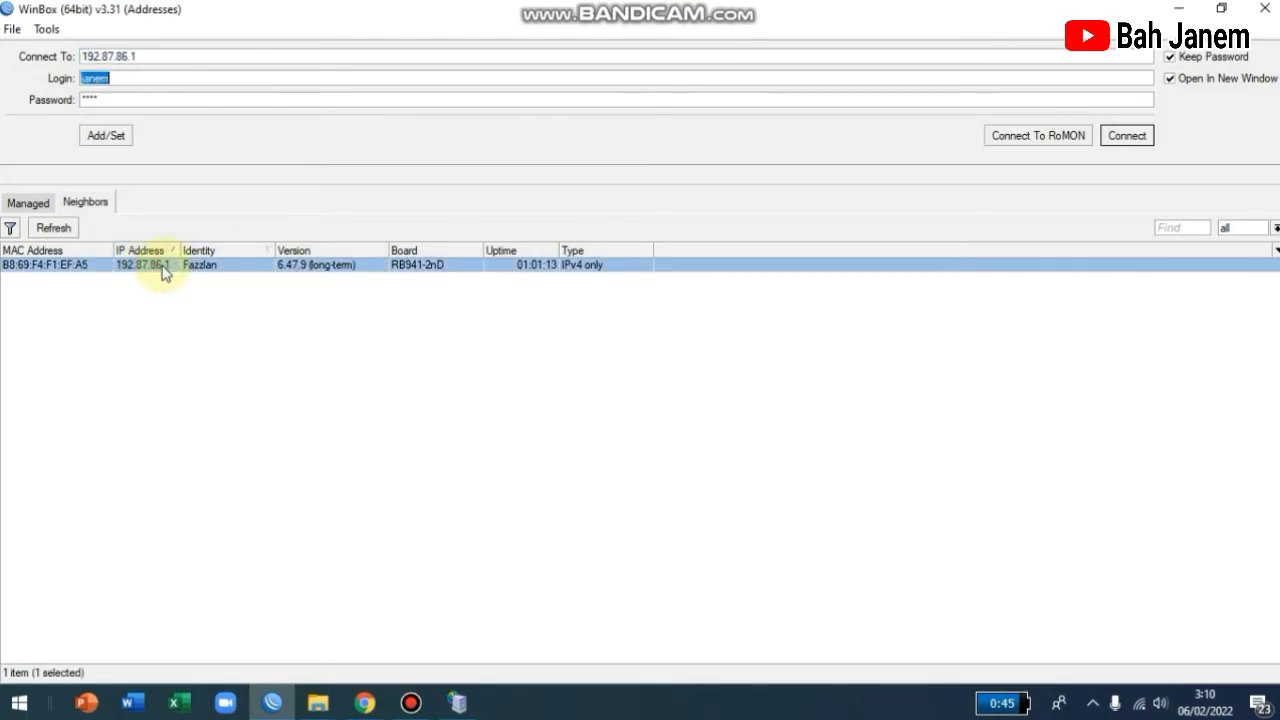
{"action": "left_click", "coordinate": [1122, 136]}
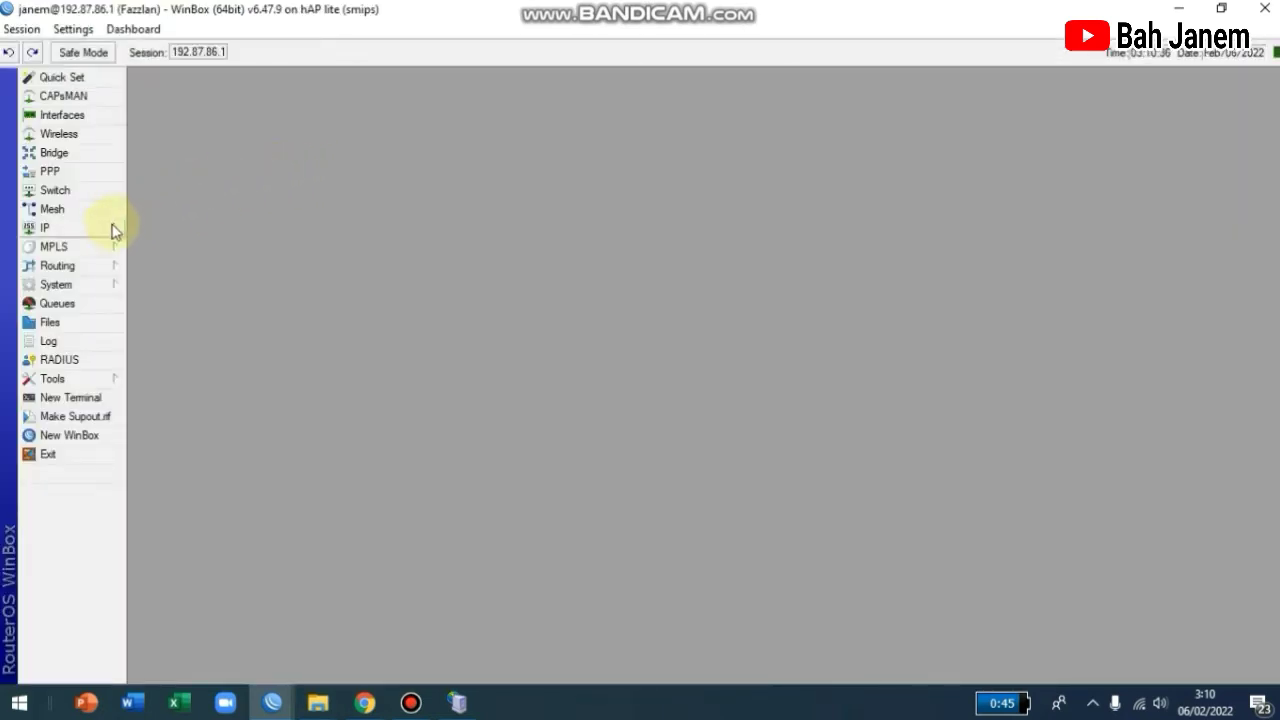
{"action": "left_click", "coordinate": [112, 228]}
{"action": "left_click", "coordinate": [174, 276]}
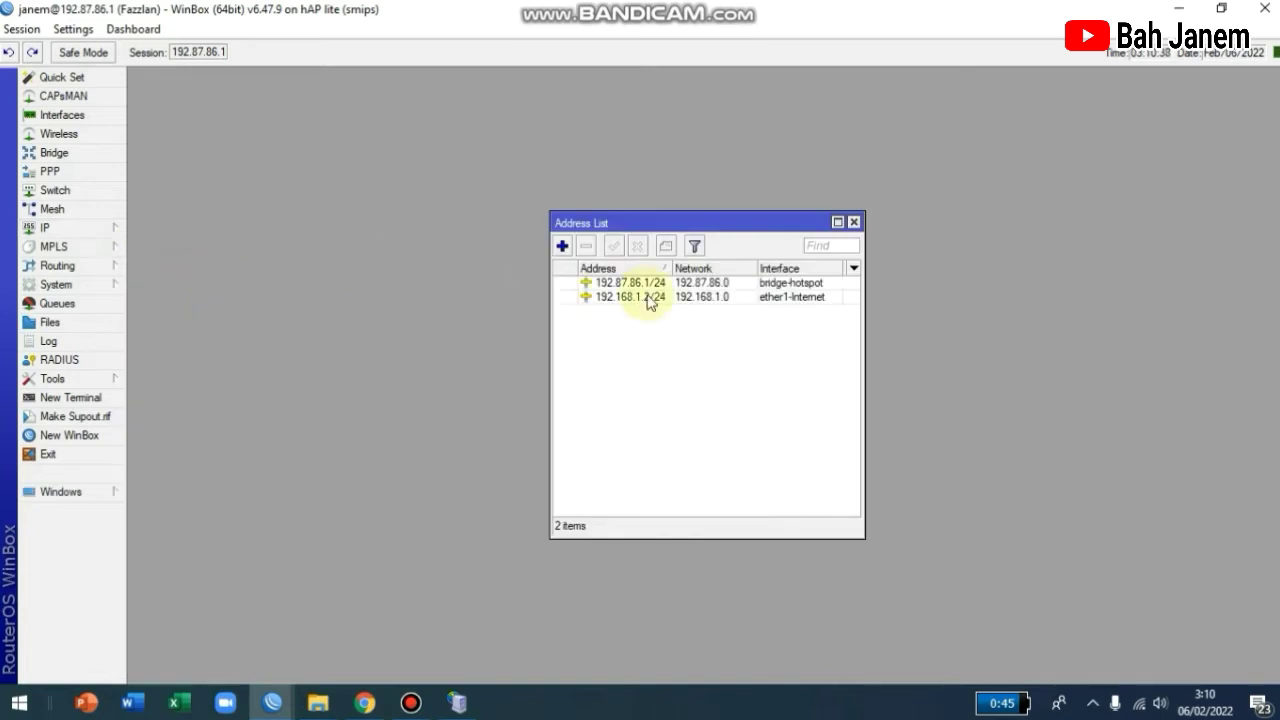
{"action": "left_click", "coordinate": [659, 297]}
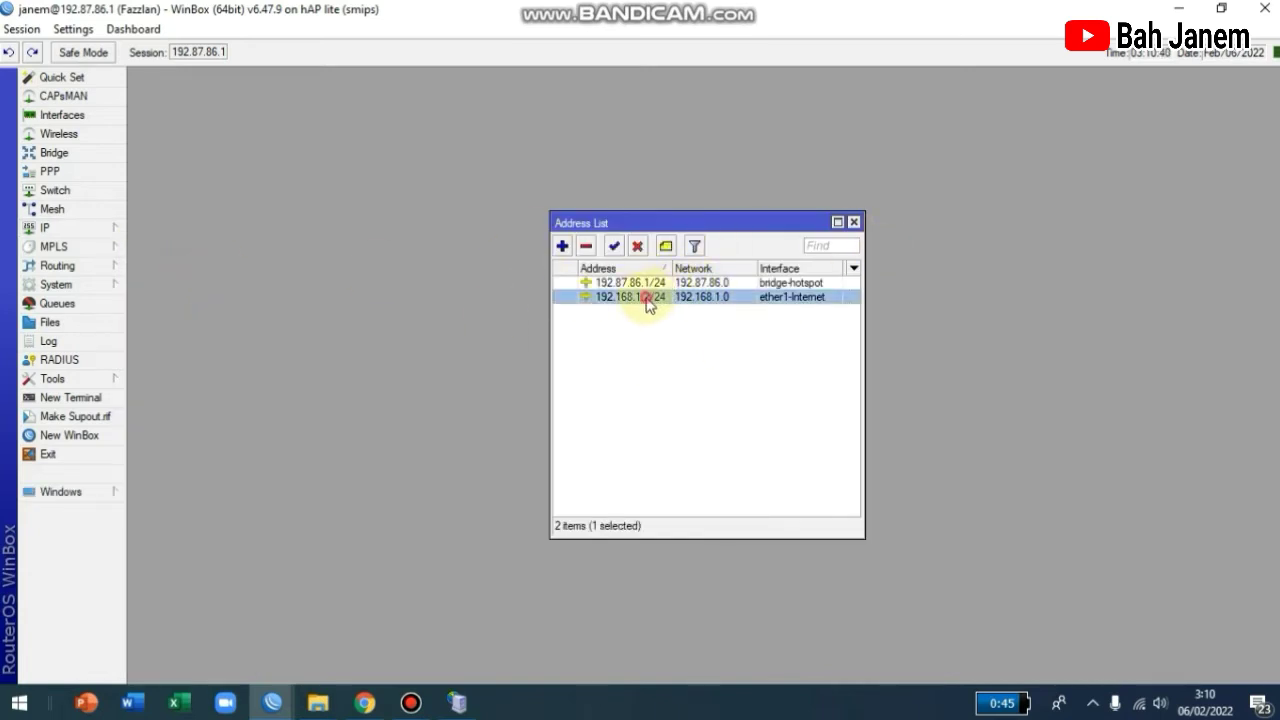
{"action": "left_click", "coordinate": [645, 284]}
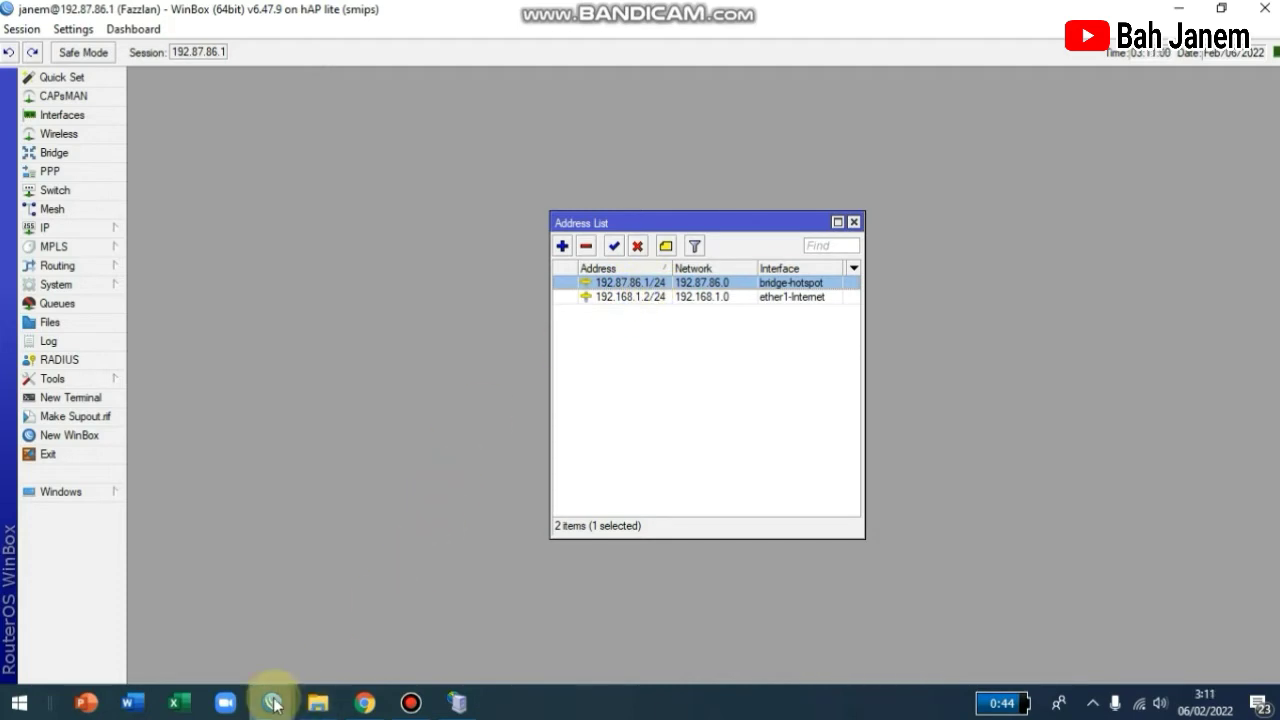
Back in Mikhmon's Session Settings, enter 192.87.86.1 as the IP MikroTik.
{"action": "mouse_move", "coordinate": [272, 702]}
{"action": "left_click", "coordinate": [230, 620]}
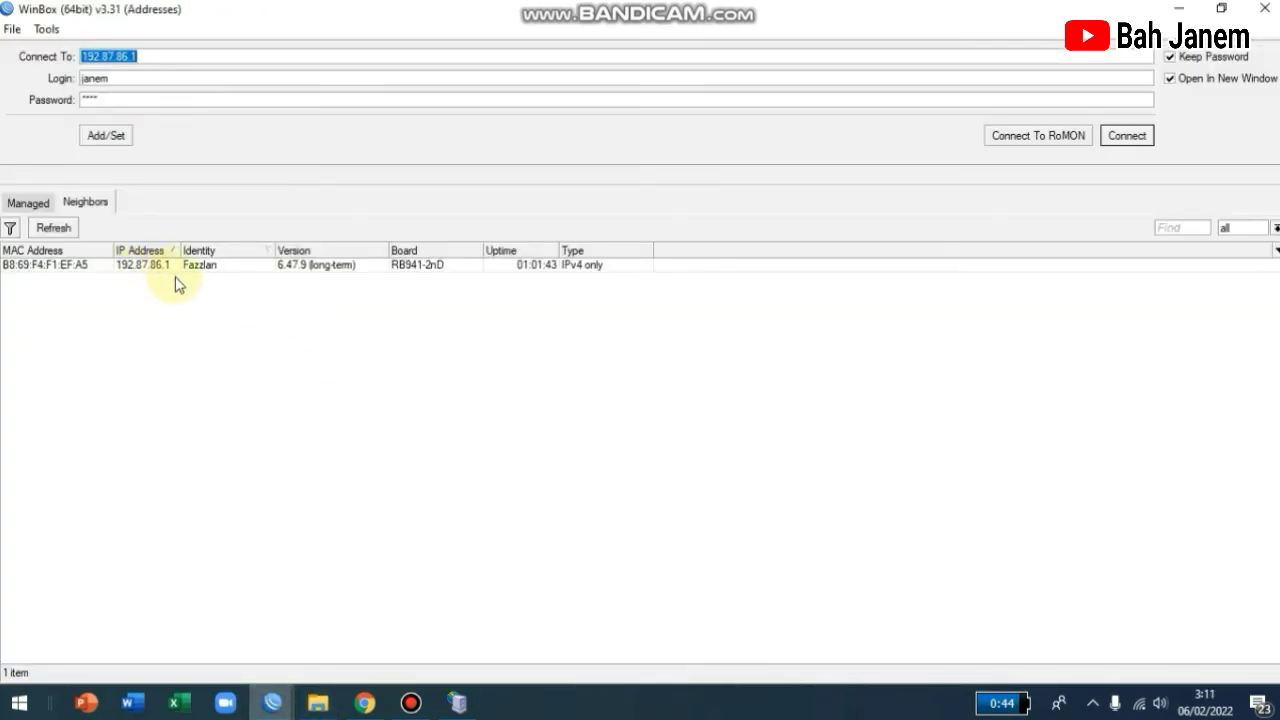
{"action": "left_click", "coordinate": [460, 708]}
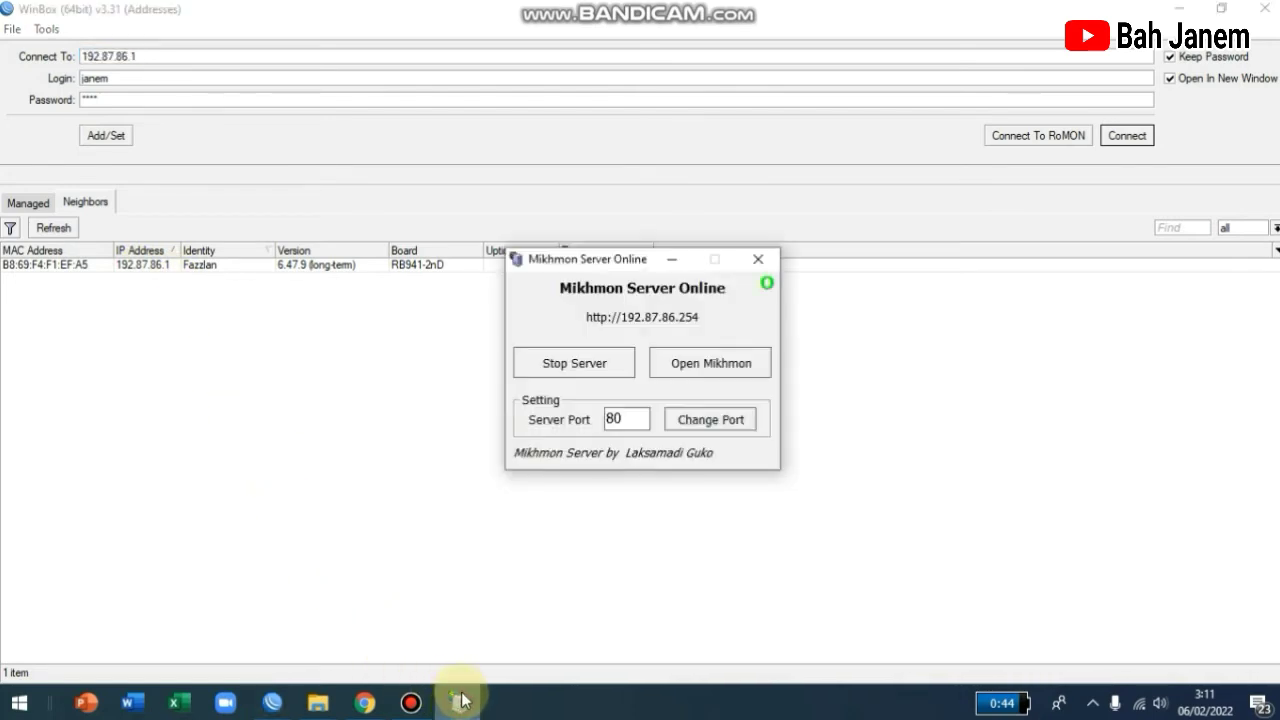
{"action": "left_click", "coordinate": [450, 710]}
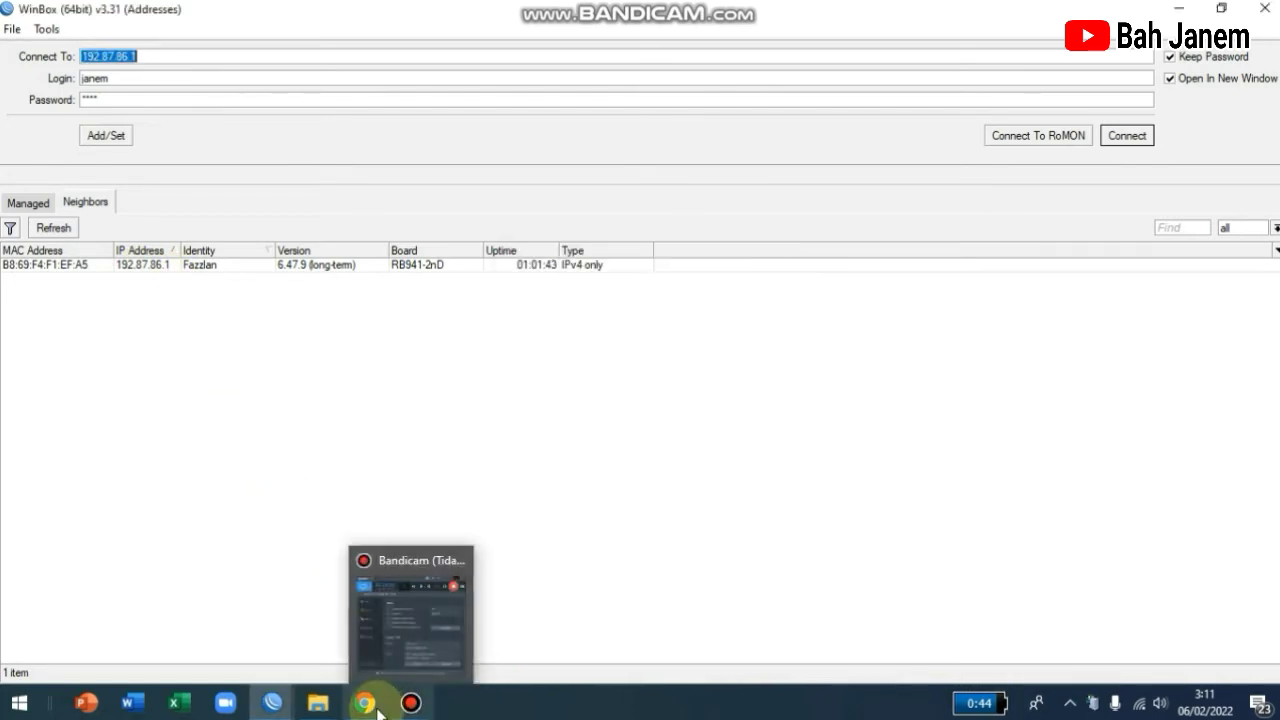
{"action": "left_click", "coordinate": [365, 702]}
{"action": "left_click", "coordinate": [406, 340]}
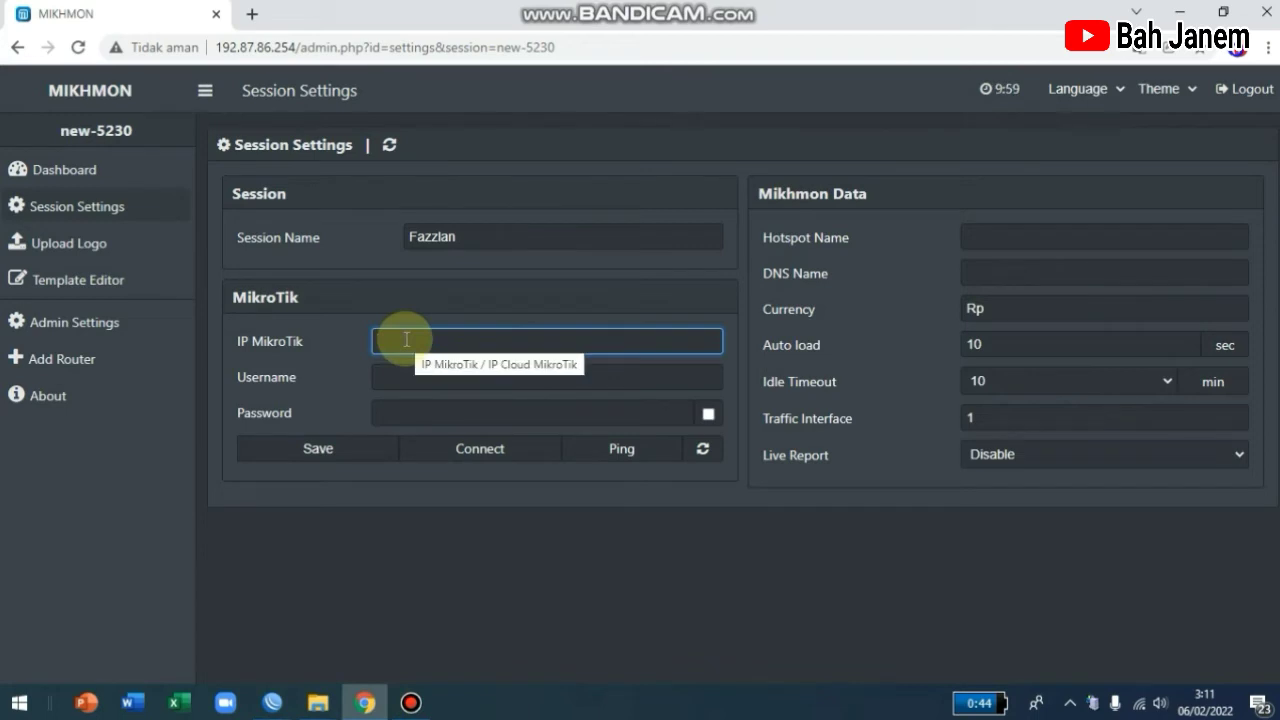
{"action": "type", "text": "192"}
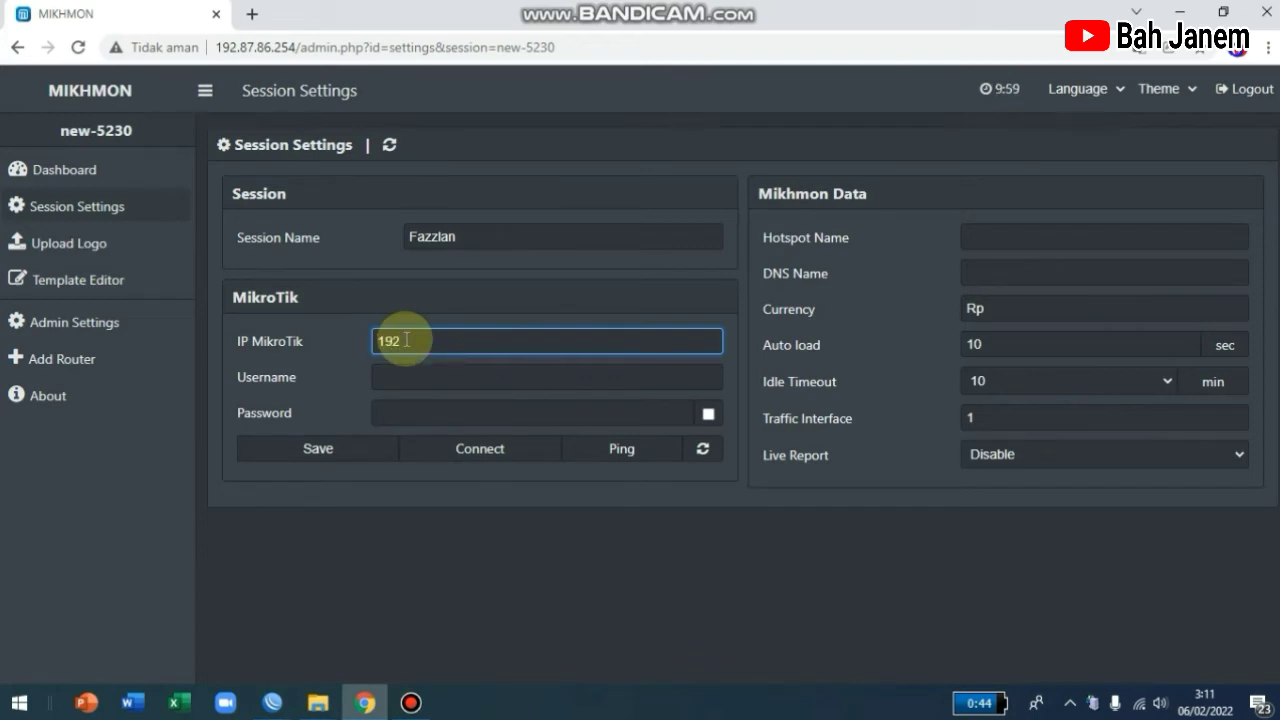
{"action": "type", "text": ".87.86.1"}
{"action": "left_click", "coordinate": [415, 377]}
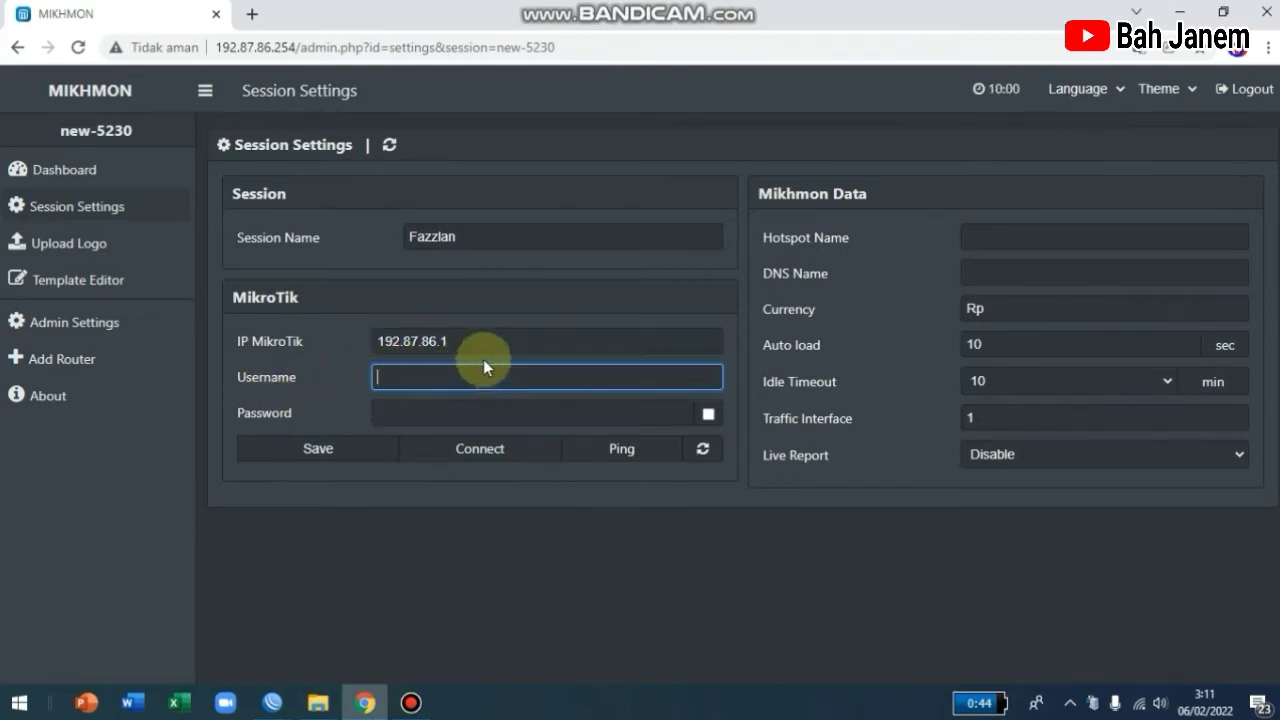
{"action": "left_click", "coordinate": [272, 700]}
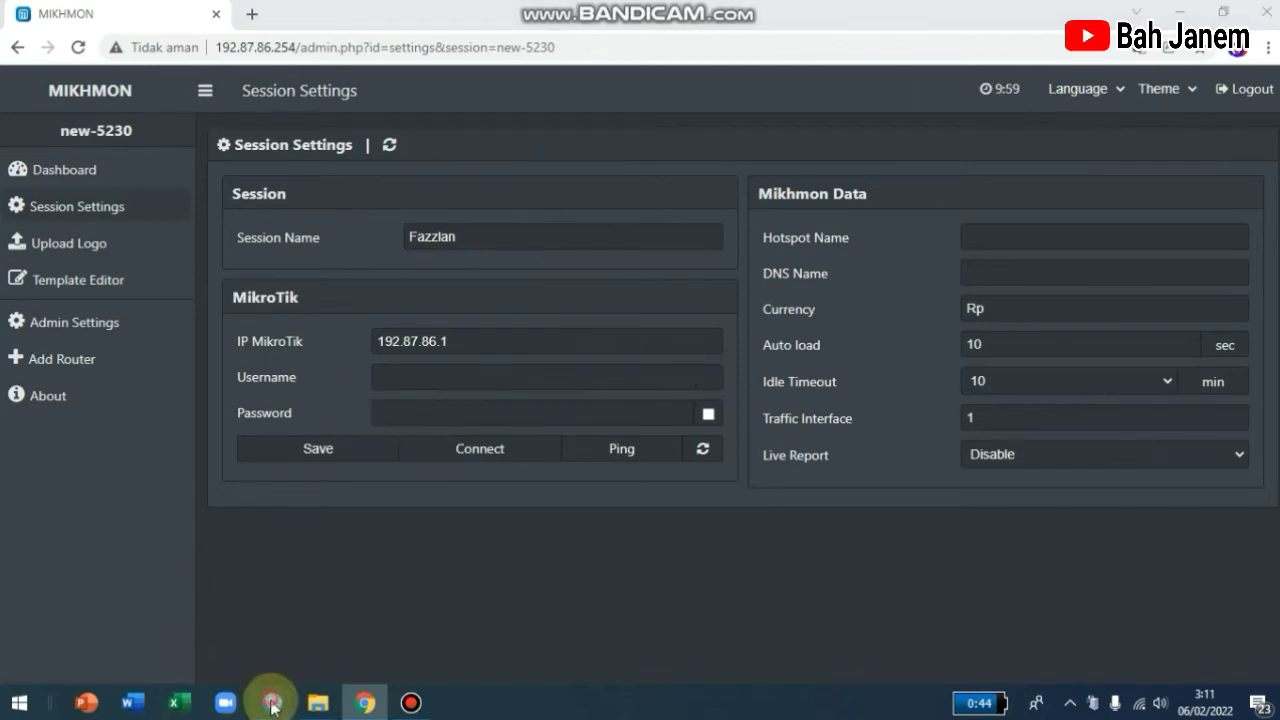
Close WinBox's Address List and show the System > Users Groups tab with full, read, write.
{"action": "left_click", "coordinate": [340, 664]}
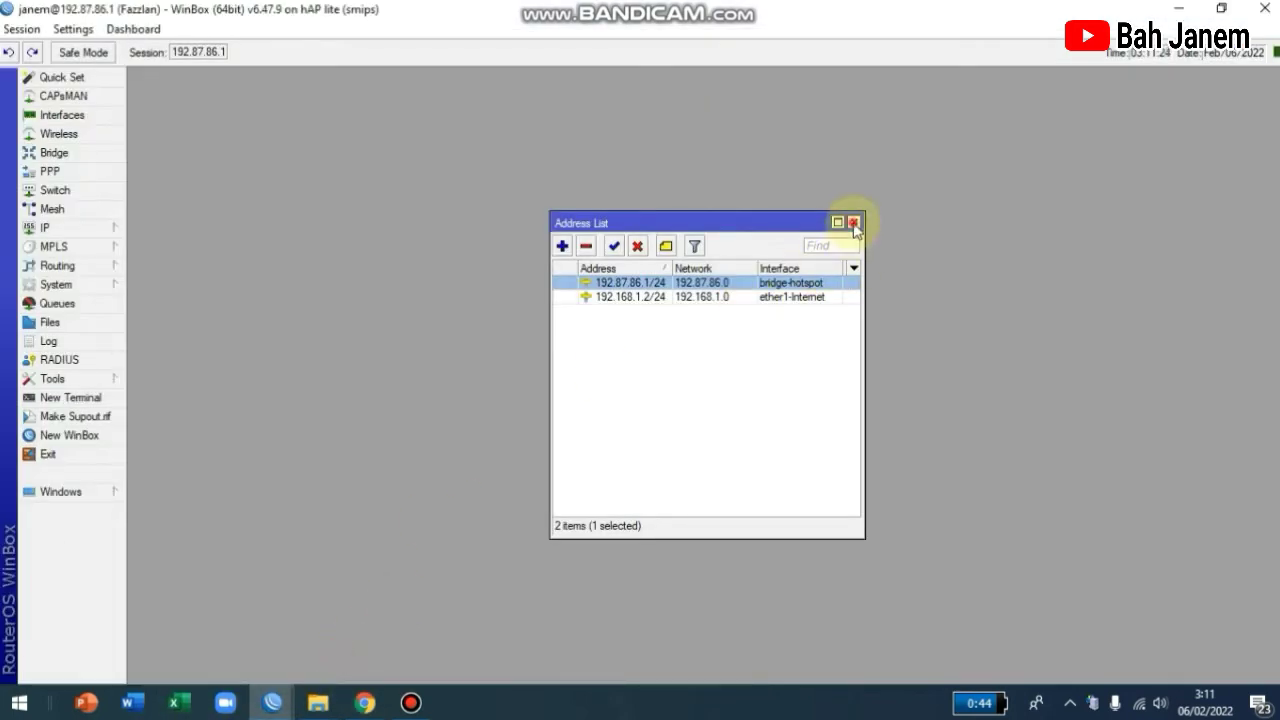
{"action": "left_click", "coordinate": [852, 218]}
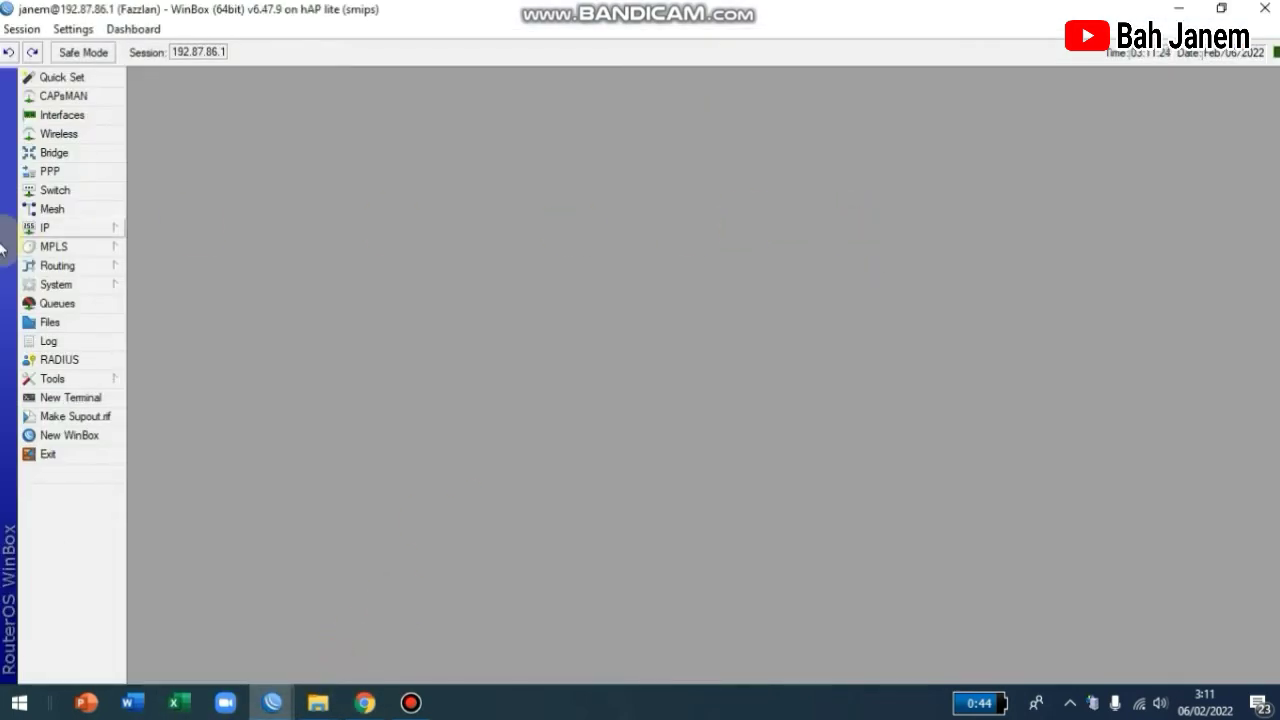
{"action": "left_click", "coordinate": [99, 286]}
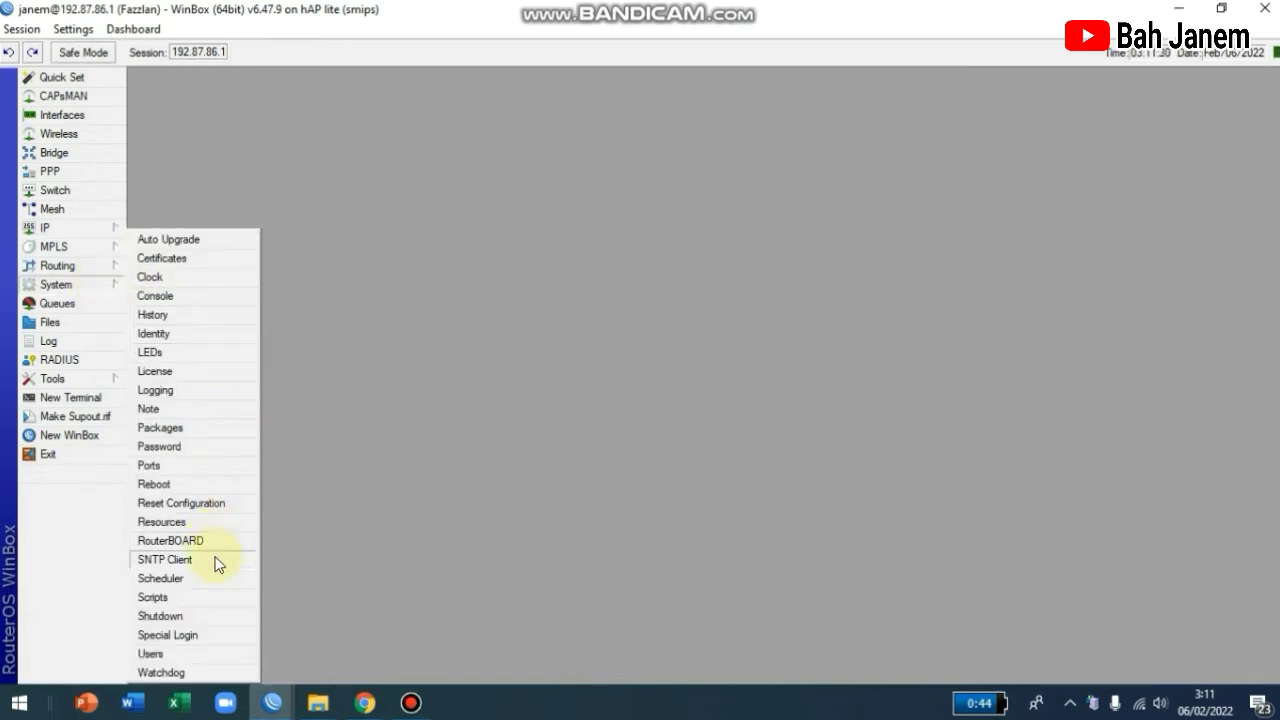
{"action": "left_click", "coordinate": [177, 655]}
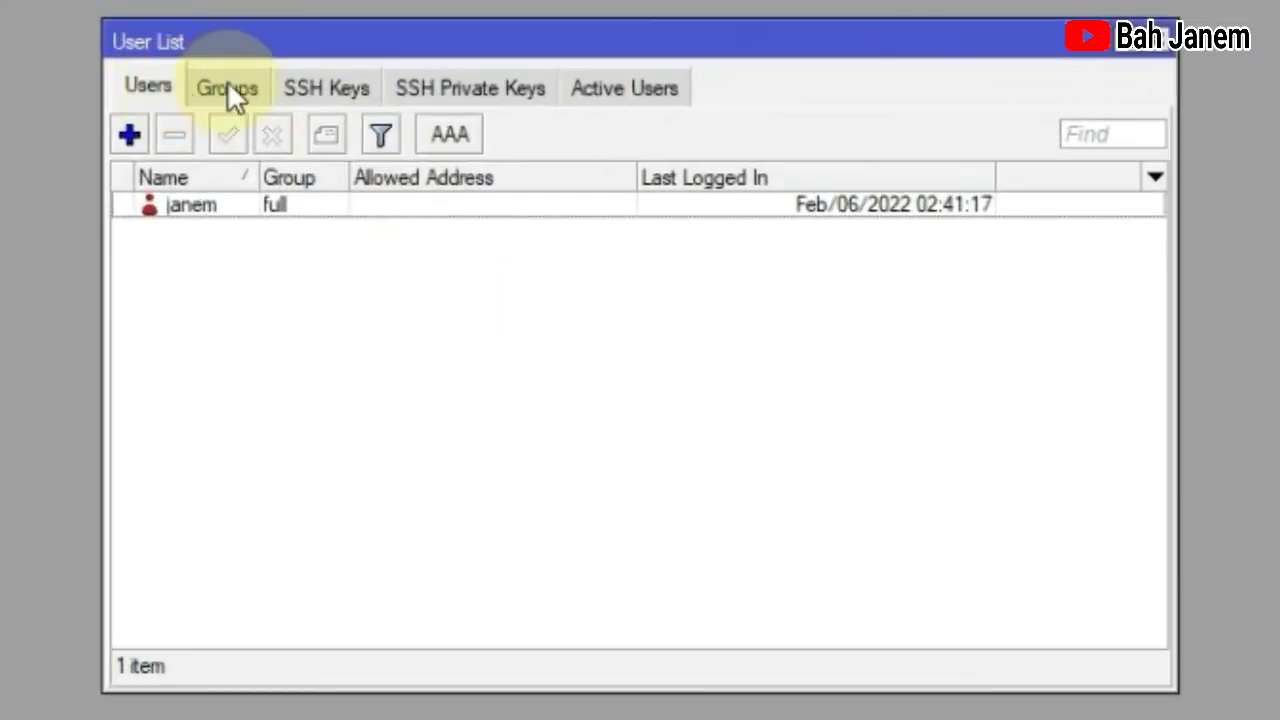
{"action": "left_click", "coordinate": [227, 86]}
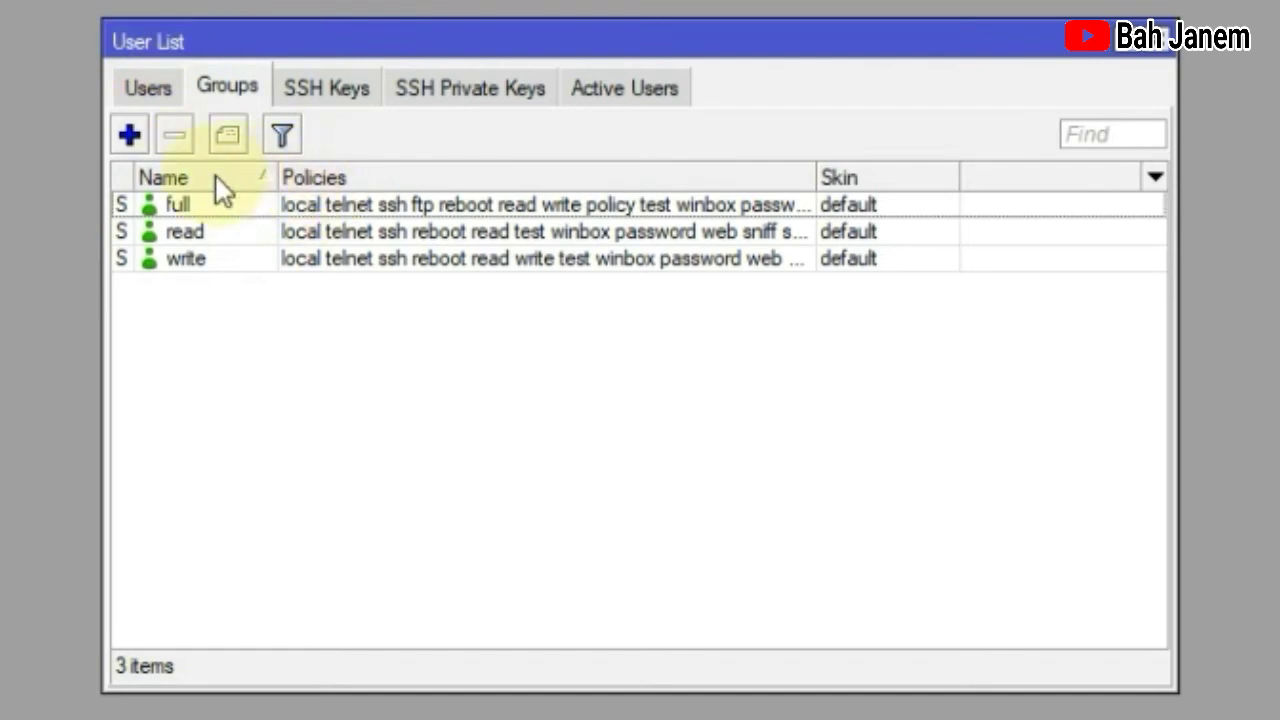
Create user group 'fazzlan' with only read, write, sensitive and api policies, then apply and close.
{"action": "left_click", "coordinate": [130, 135]}
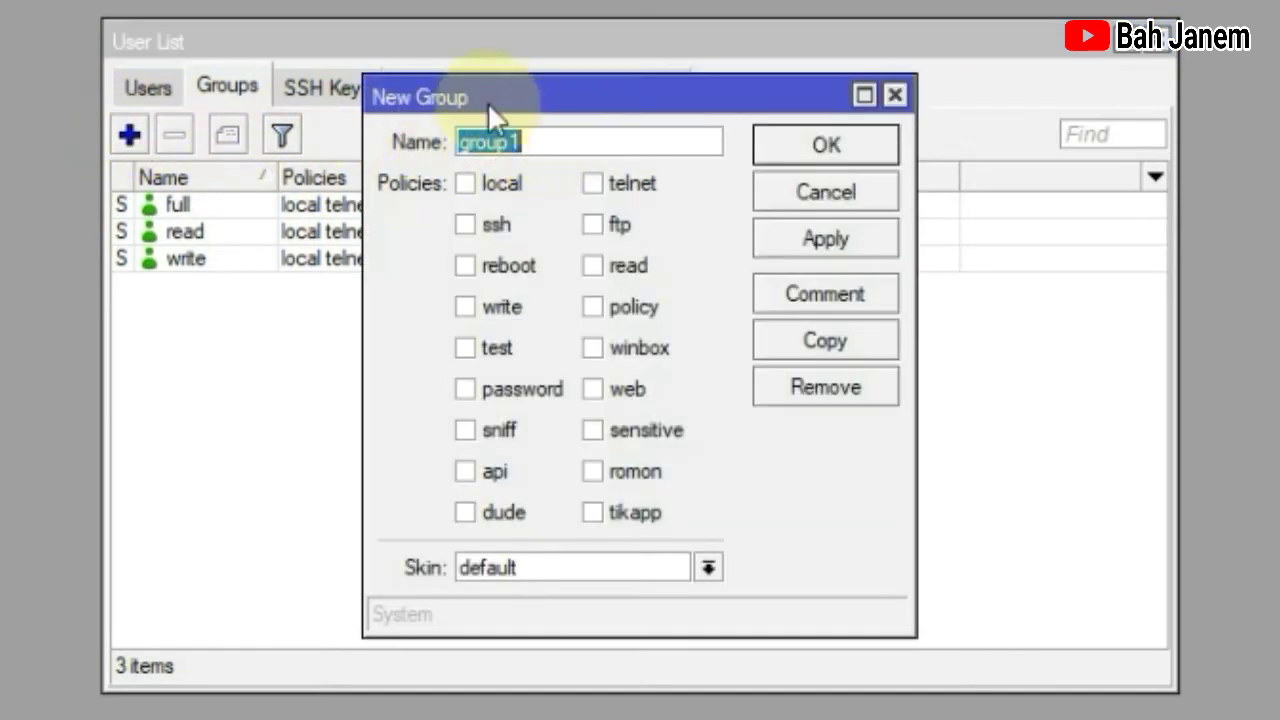
{"action": "left_click", "coordinate": [467, 307]}
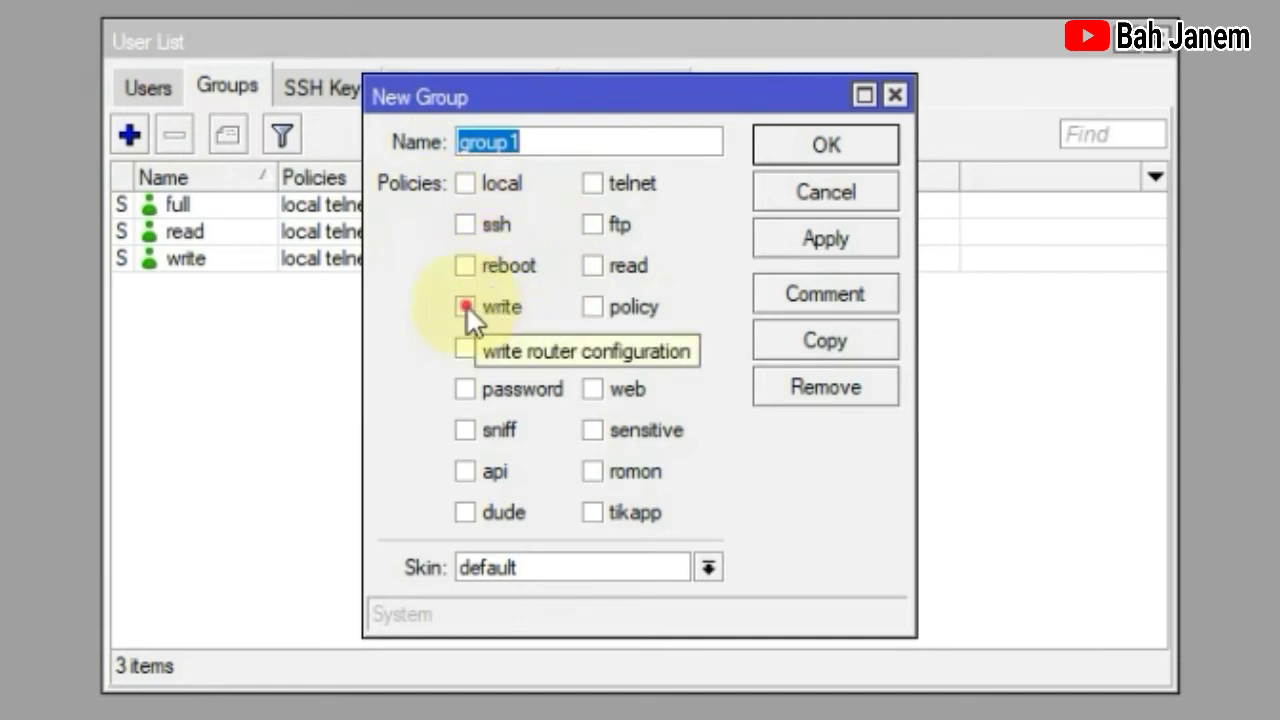
{"action": "left_click", "coordinate": [462, 470]}
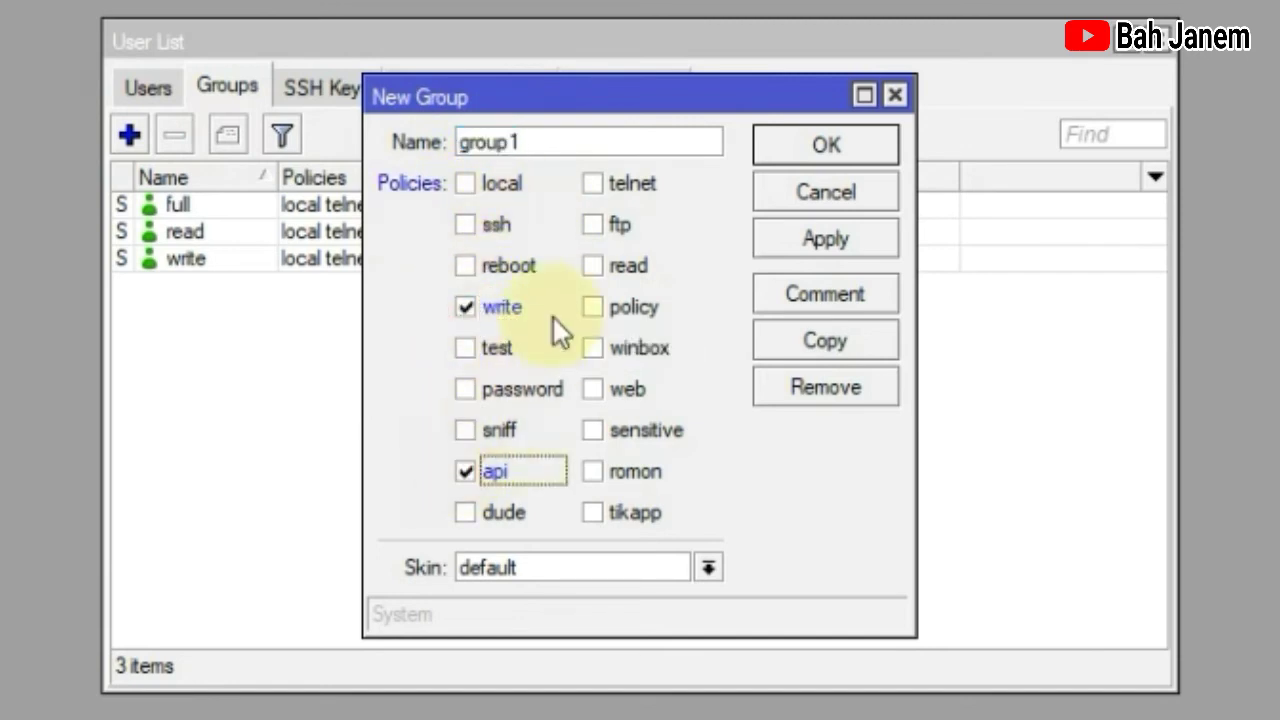
{"action": "left_click", "coordinate": [591, 270]}
{"action": "left_click", "coordinate": [593, 432]}
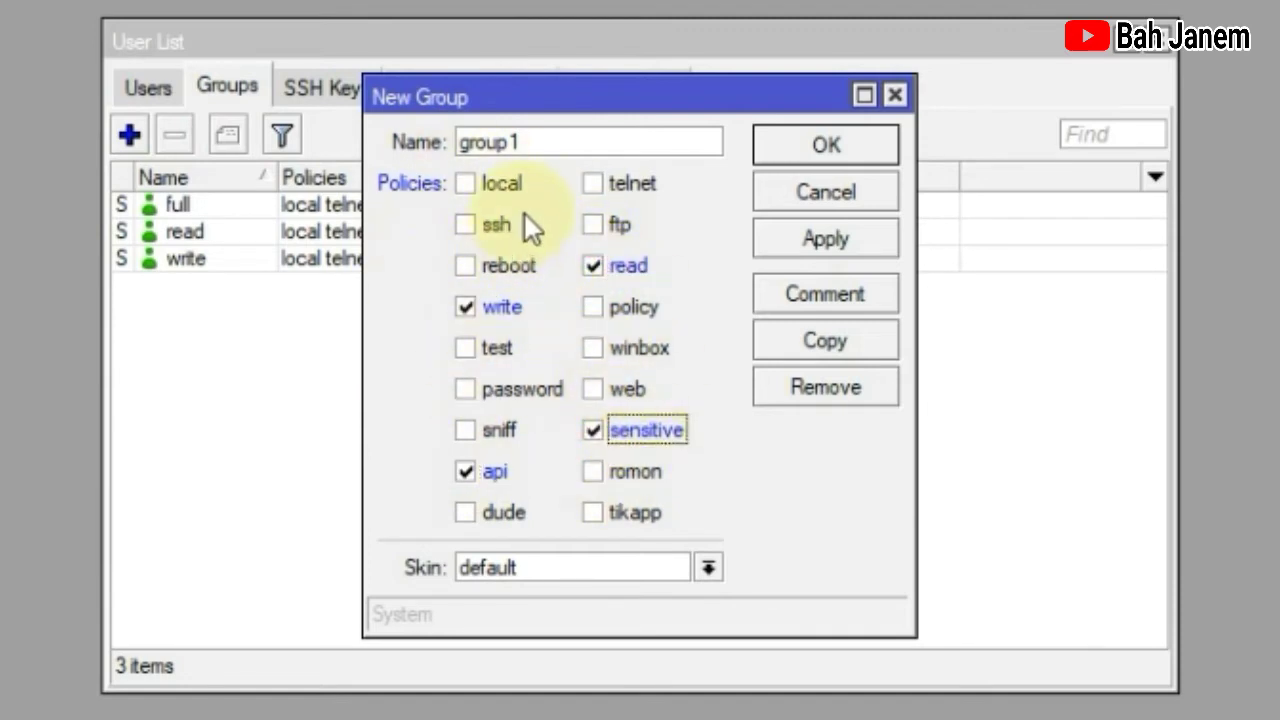
{"action": "left_click_drag", "start_coordinate": [551, 143], "coordinate": [466, 143]}
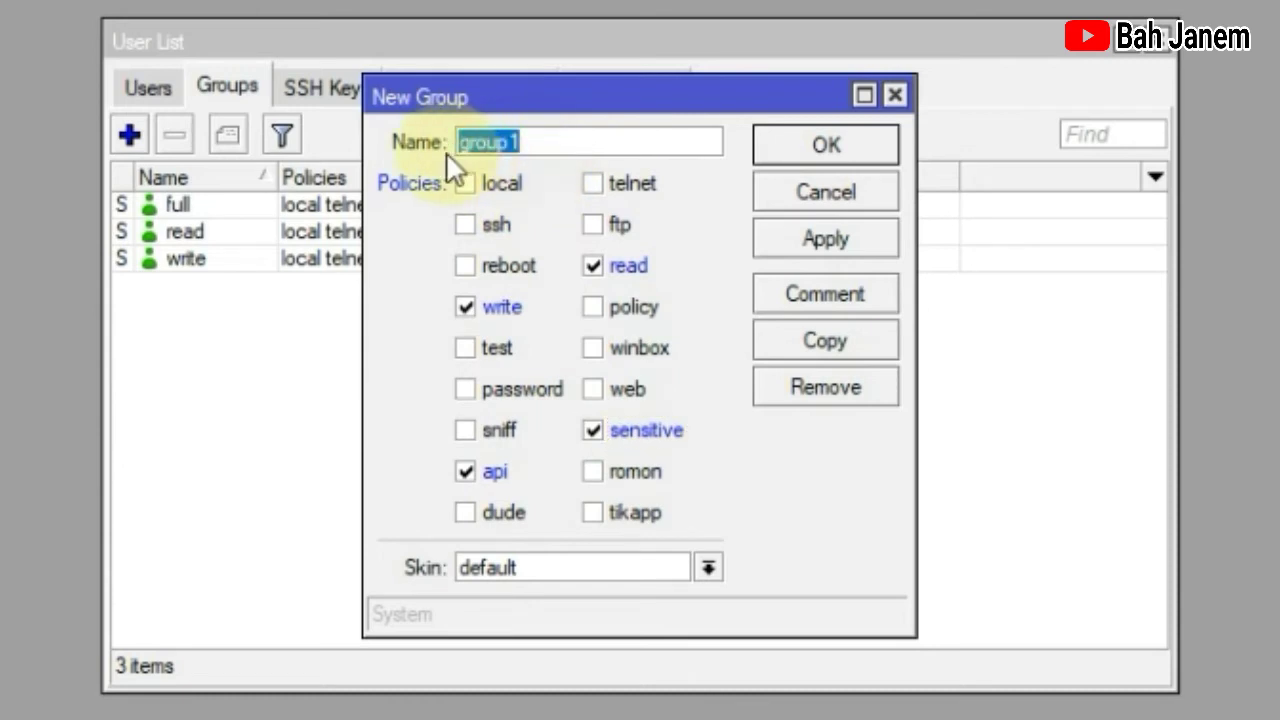
{"action": "type", "text": "f"}
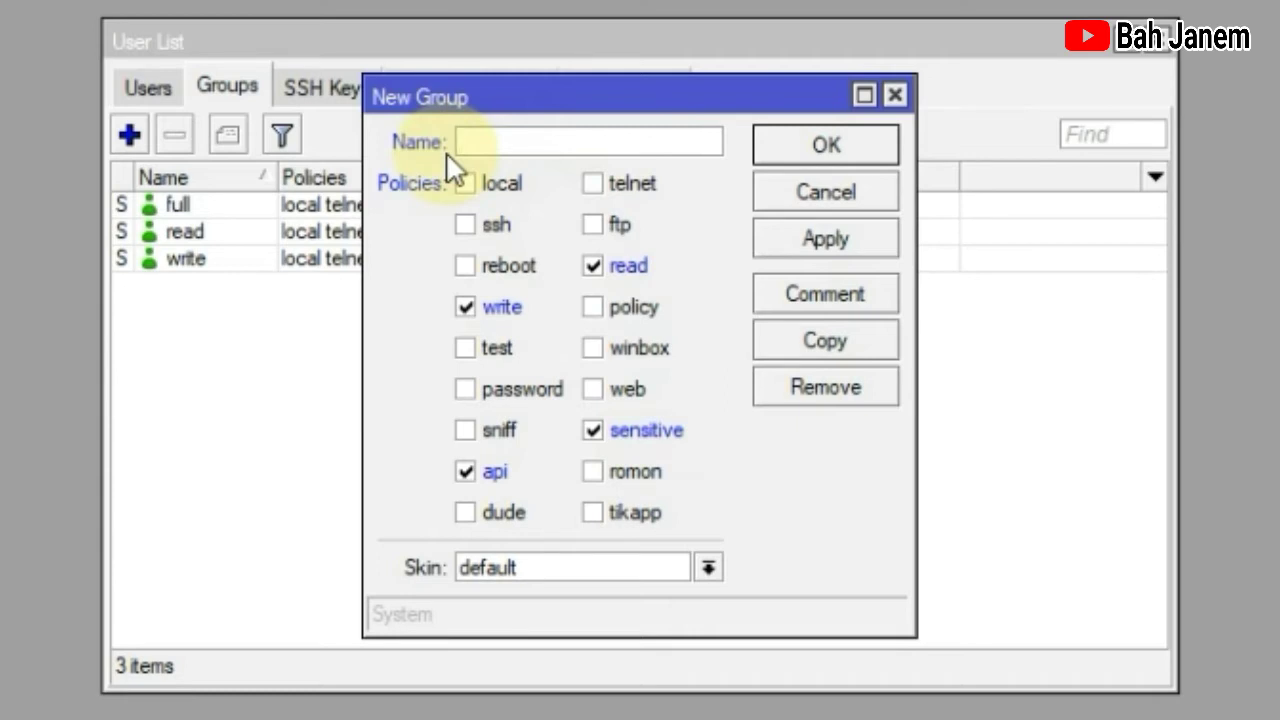
{"action": "type", "text": "azzlan"}
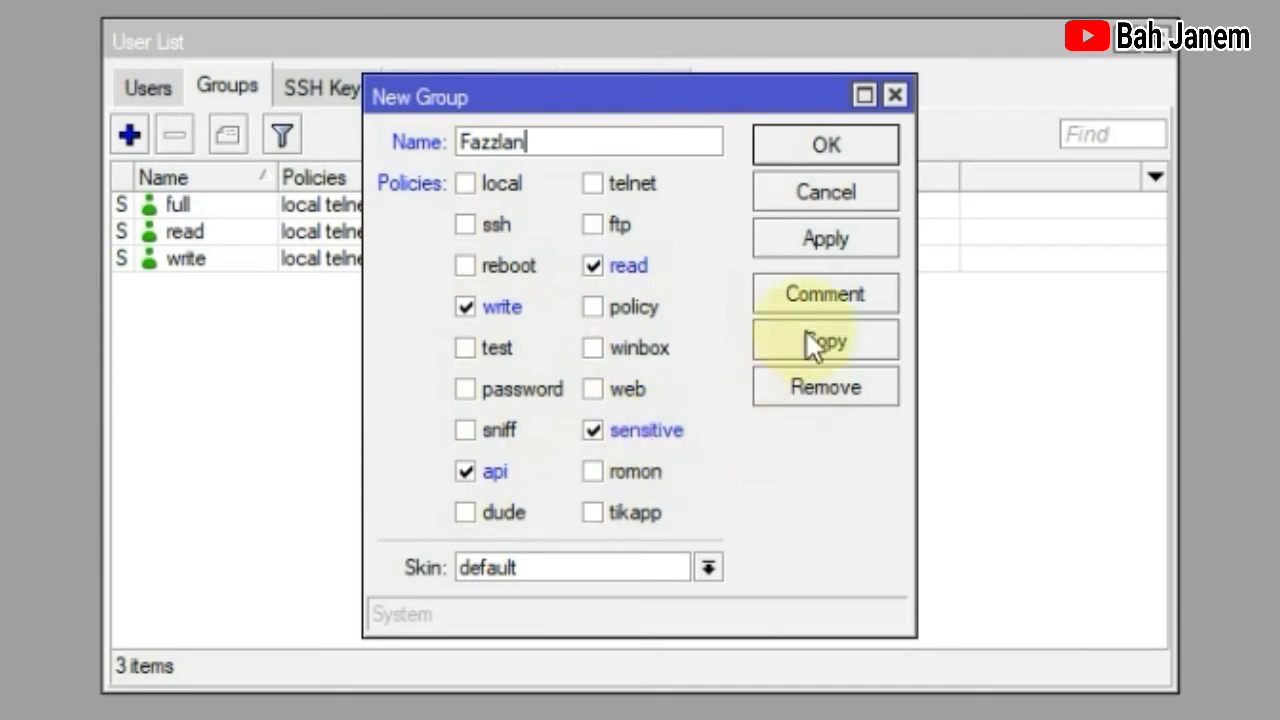
{"action": "left_click", "coordinate": [852, 238]}
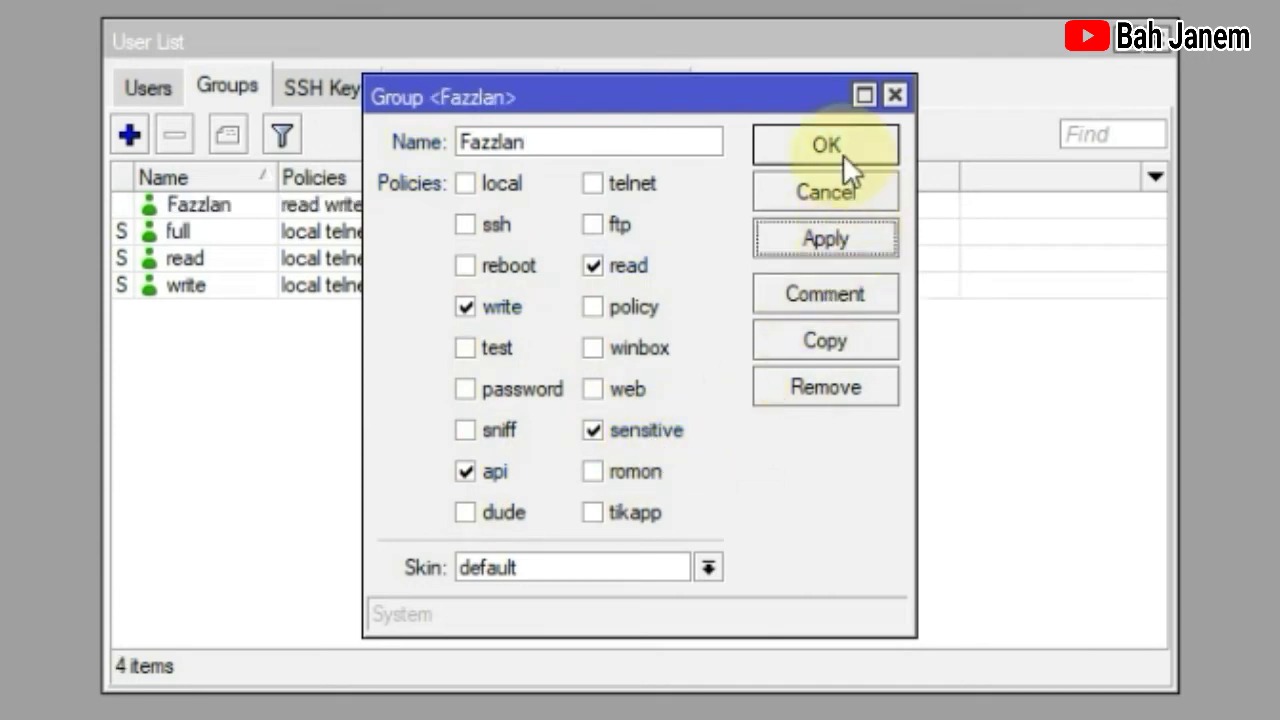
{"action": "left_click", "coordinate": [843, 152]}
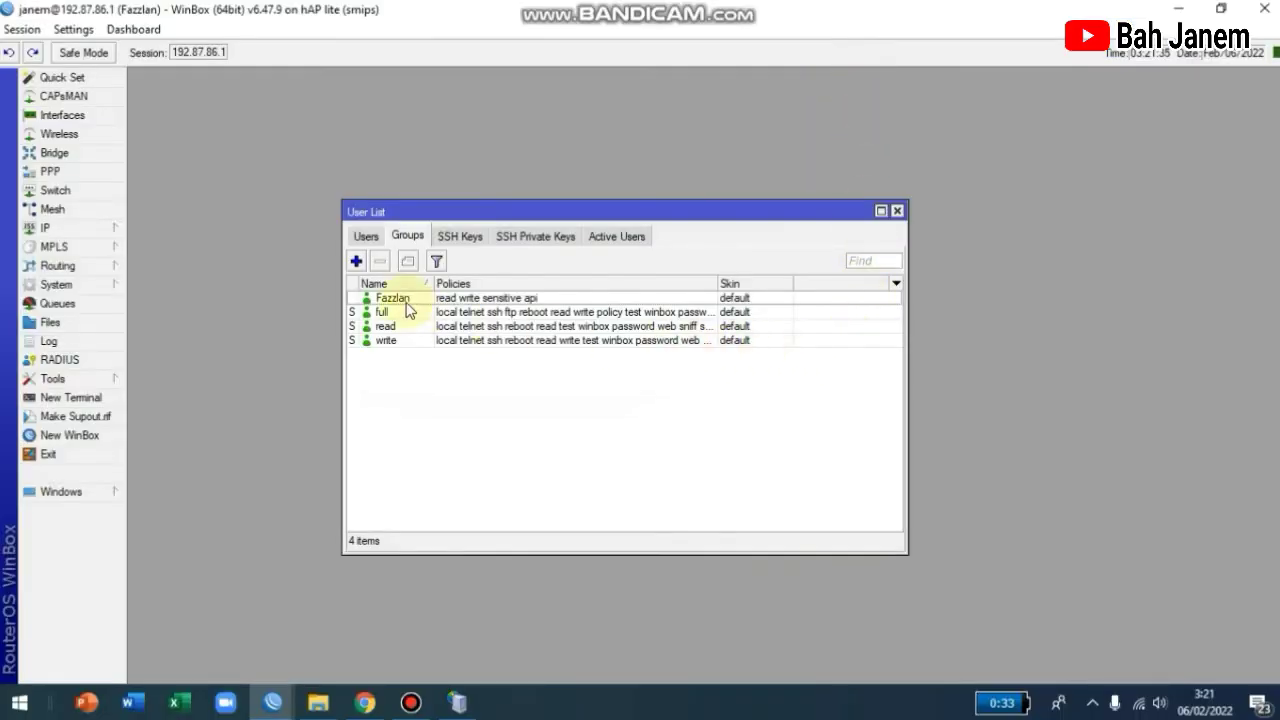
Add router user 'serverfazzlan' in the fazzlan group, entering and confirming its password.
{"action": "left_click", "coordinate": [366, 238]}
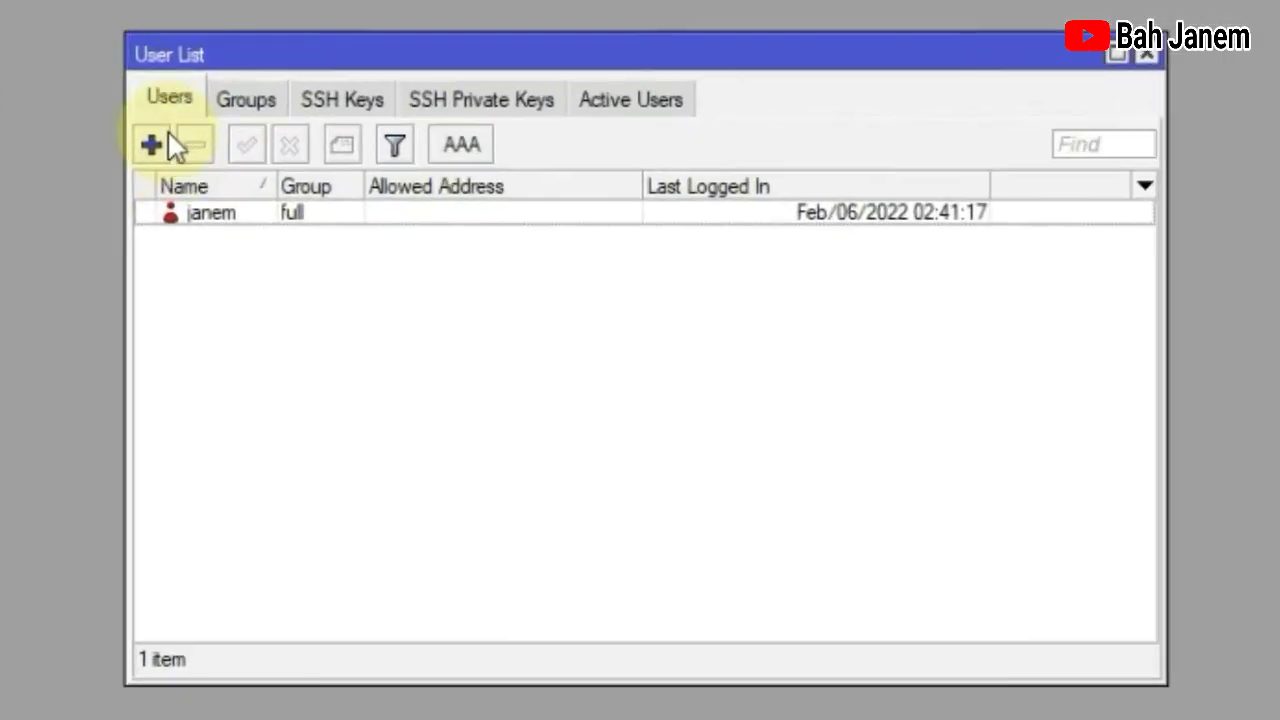
{"action": "left_click", "coordinate": [152, 145]}
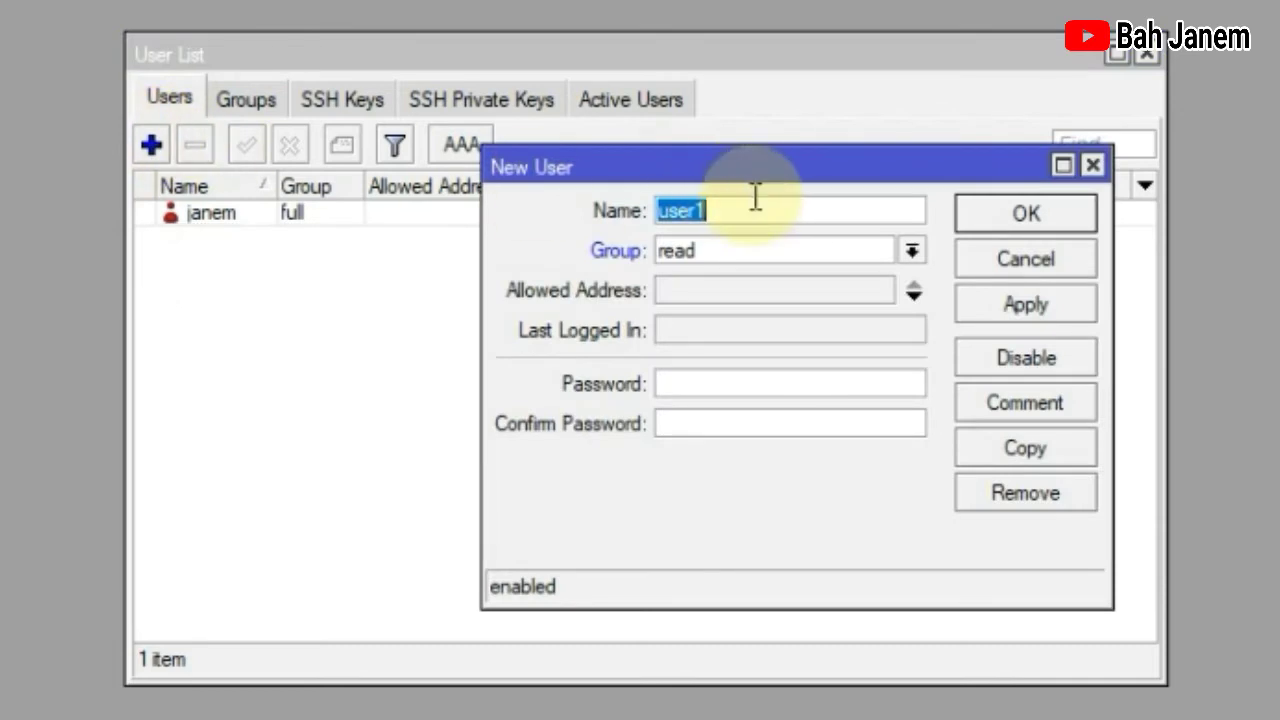
{"action": "type", "text": "server"}
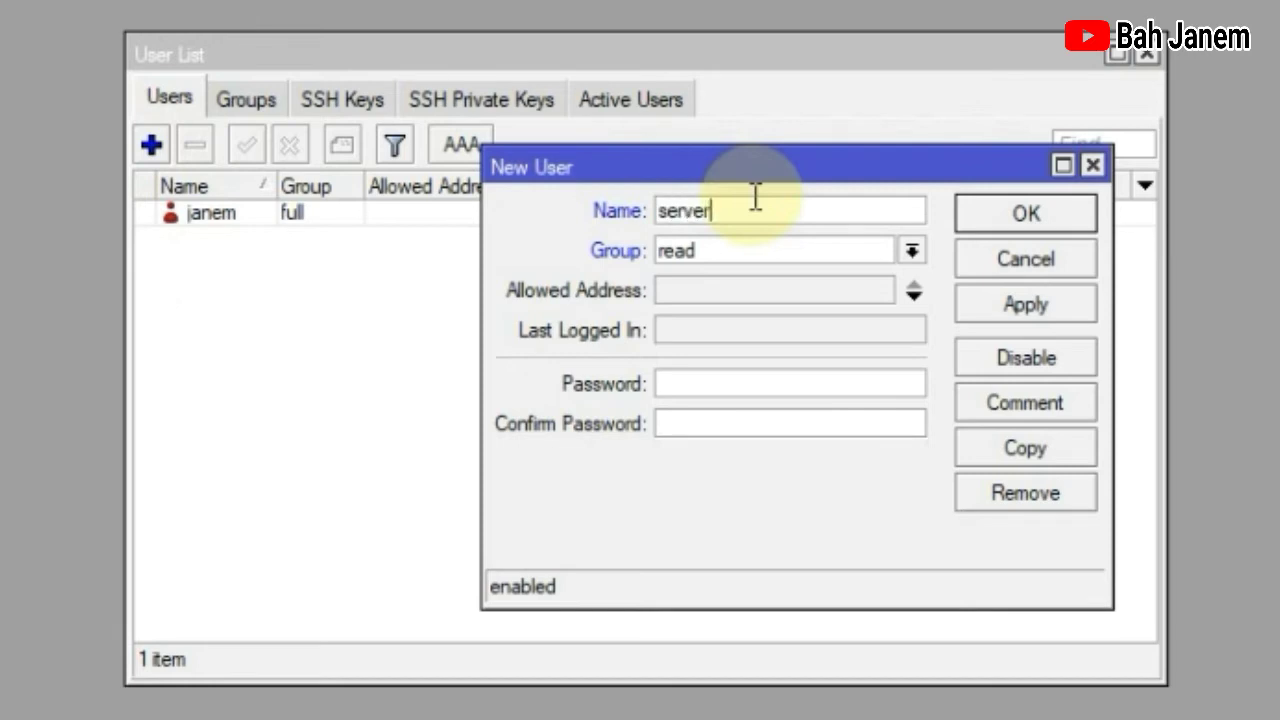
{"action": "type", "text": "fazzlan"}
{"action": "left_click", "coordinate": [709, 247]}
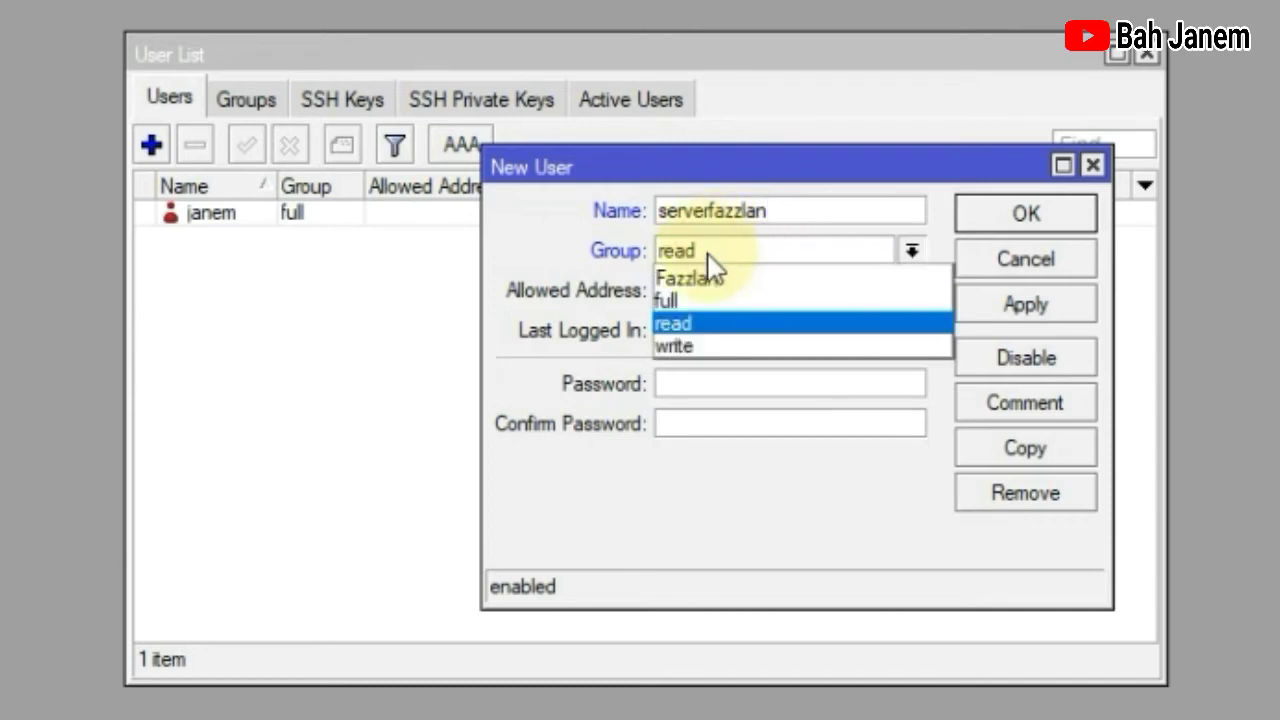
{"action": "left_click", "coordinate": [709, 280]}
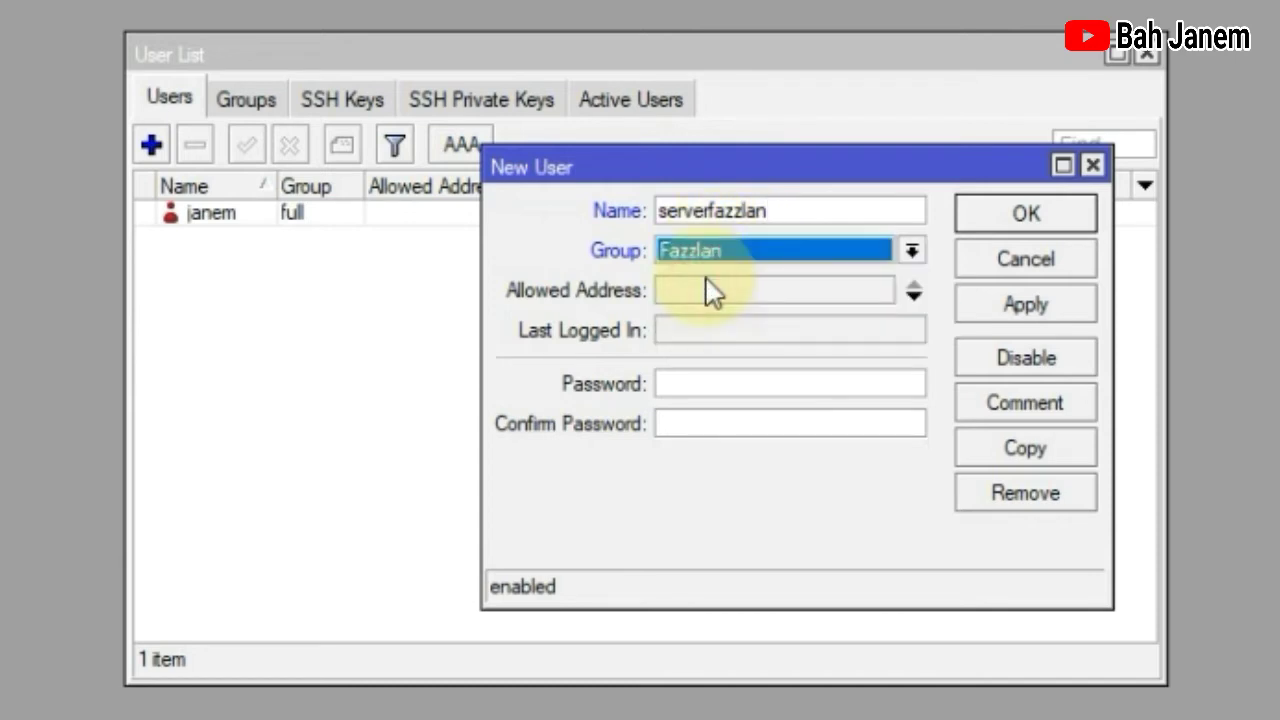
{"action": "left_click", "coordinate": [697, 377]}
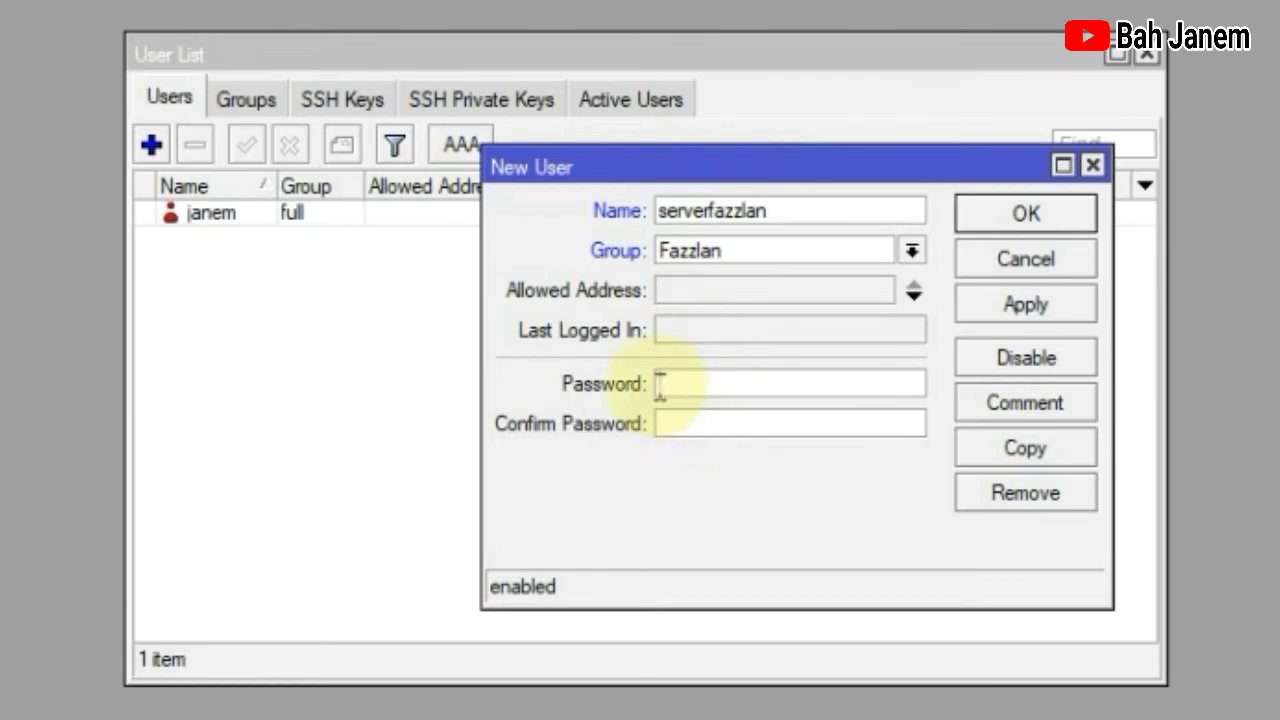
{"action": "type", "text": "****"}
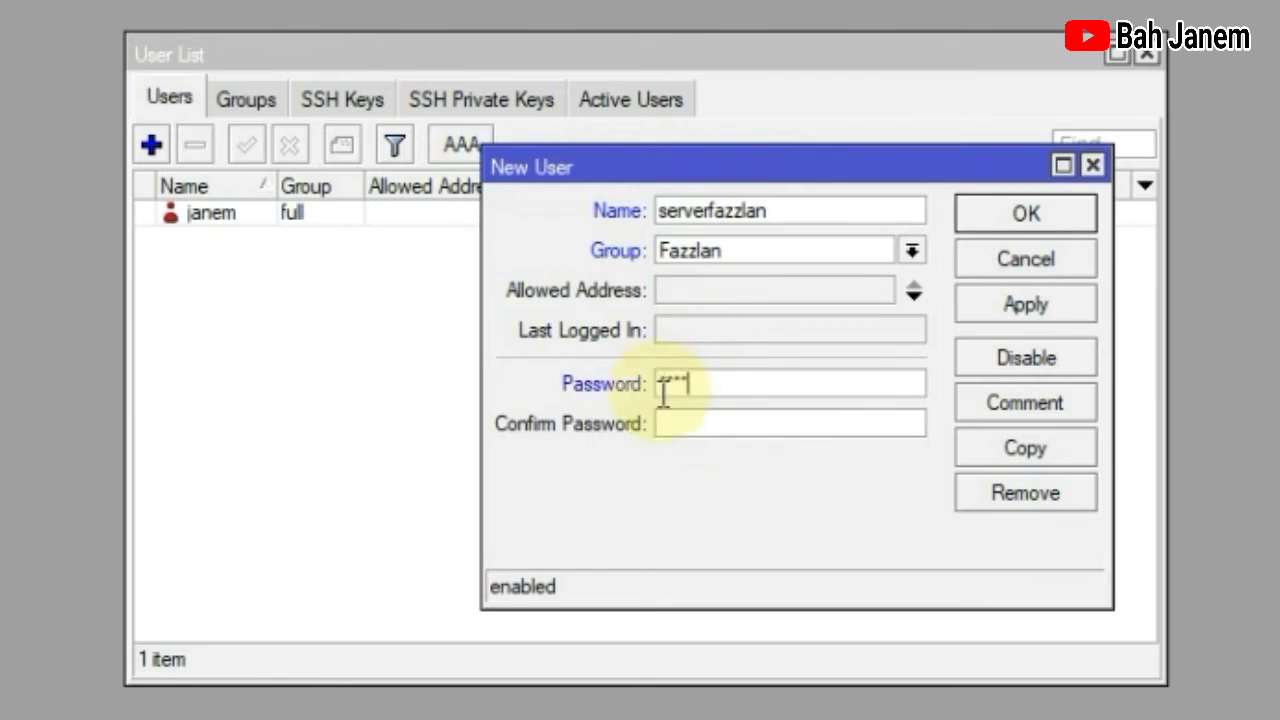
{"action": "type", "text": "***"}
{"action": "left_click", "coordinate": [704, 421]}
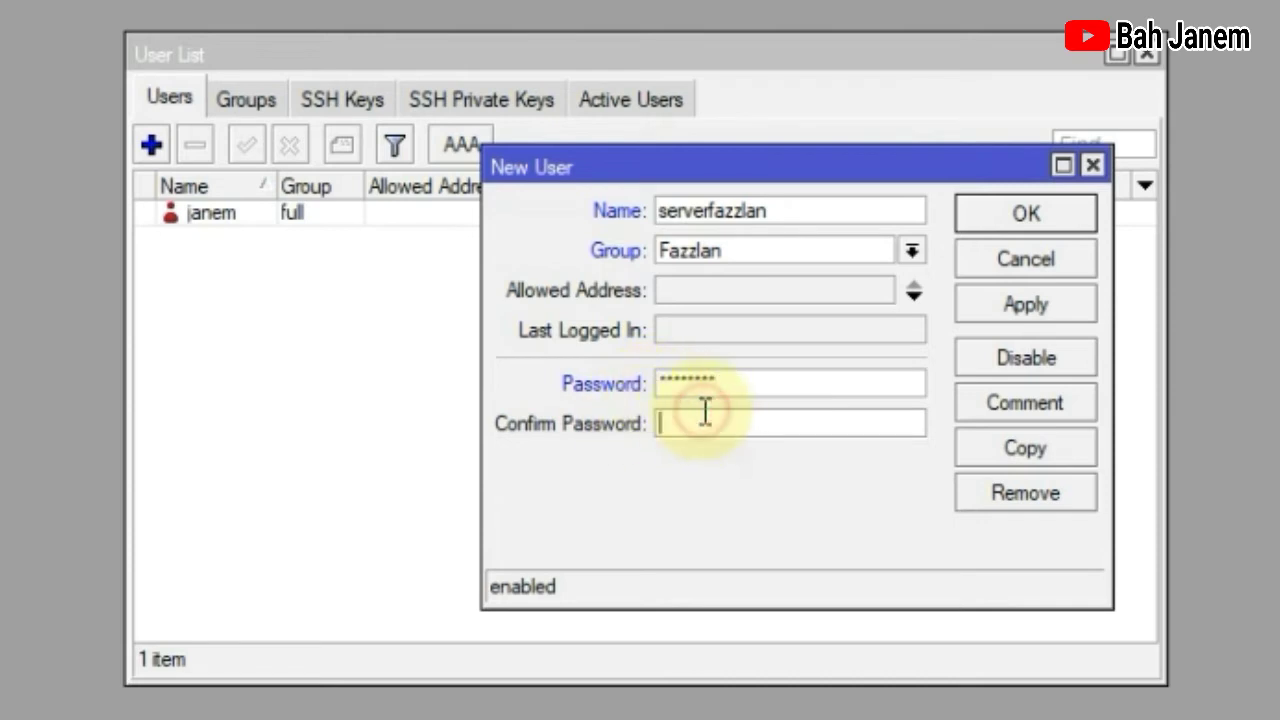
{"action": "type", "text": "*"}
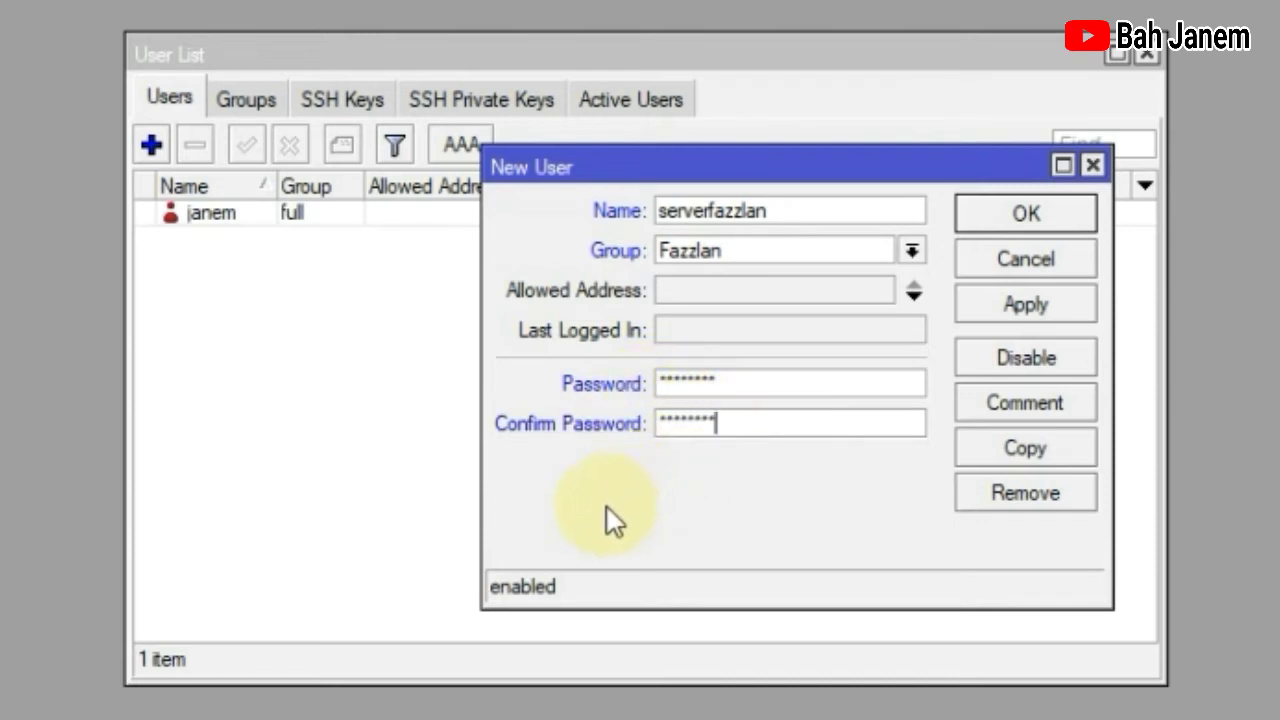
Save the new user, select it in the Users list, and return to Mikhmon's Session Settings.
{"action": "left_click_drag", "start_coordinate": [780, 210], "coordinate": [657, 210]}
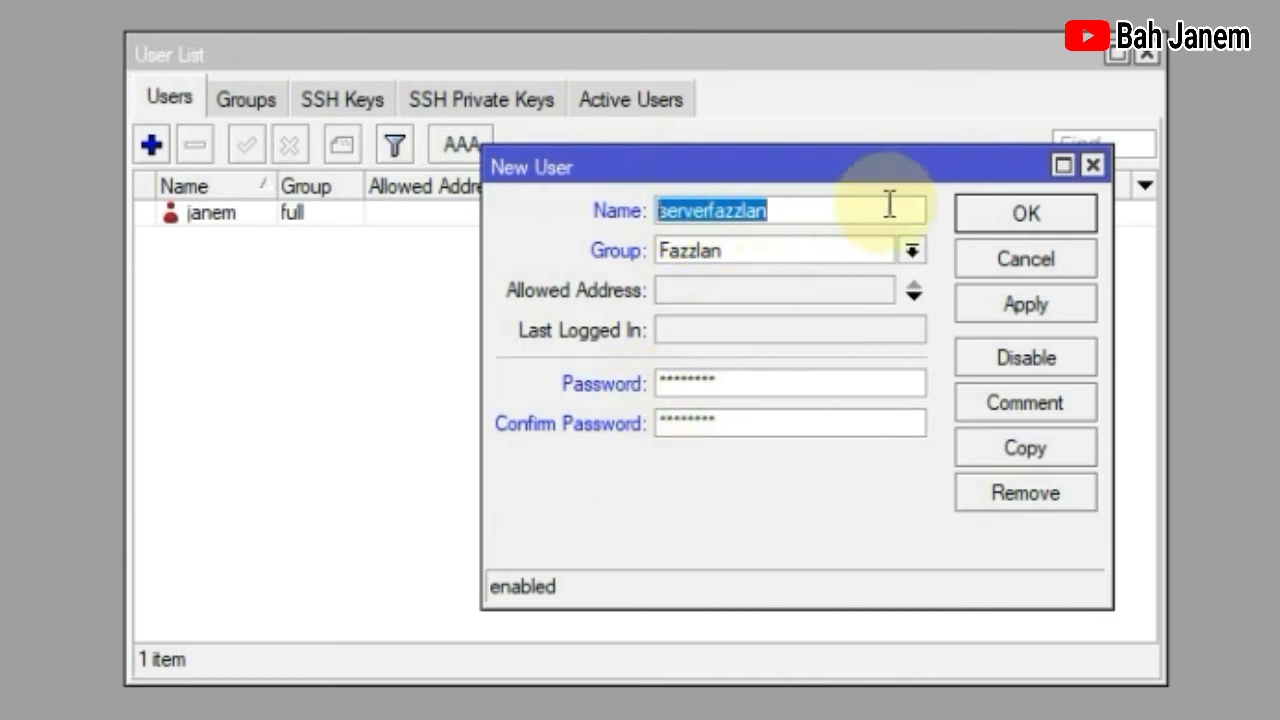
{"action": "left_click", "coordinate": [1012, 302]}
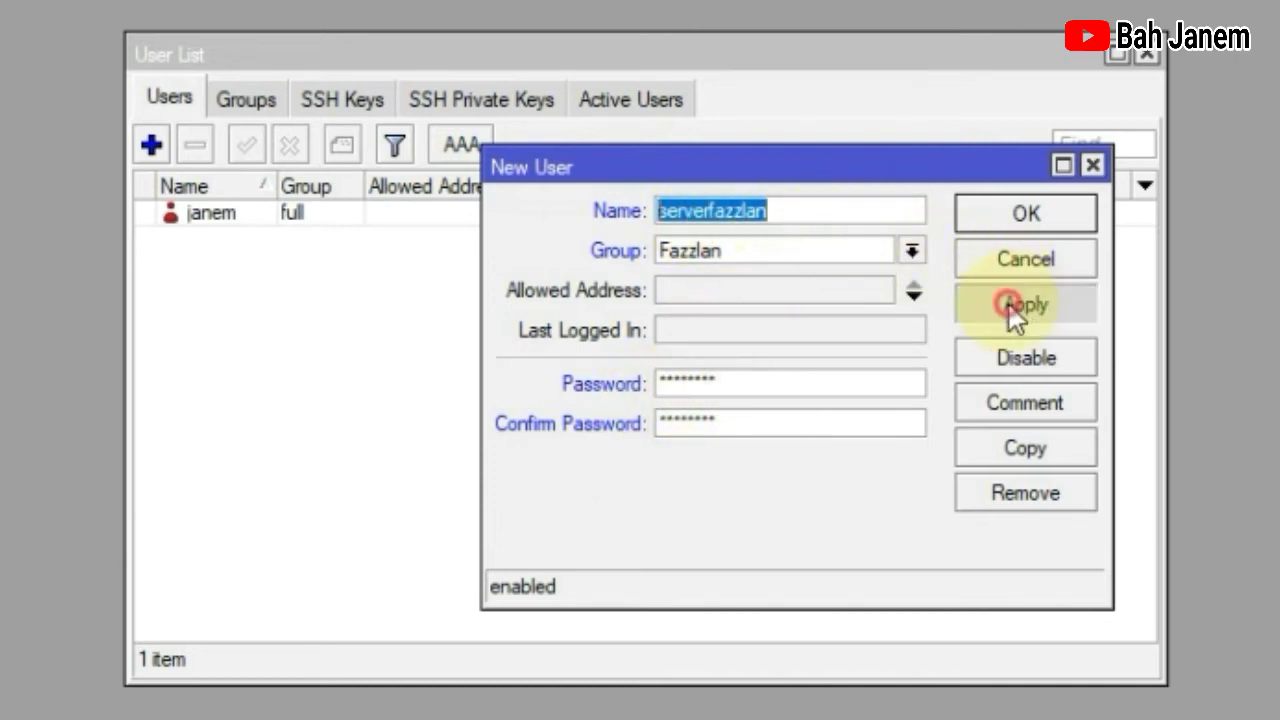
{"action": "left_click", "coordinate": [1008, 218]}
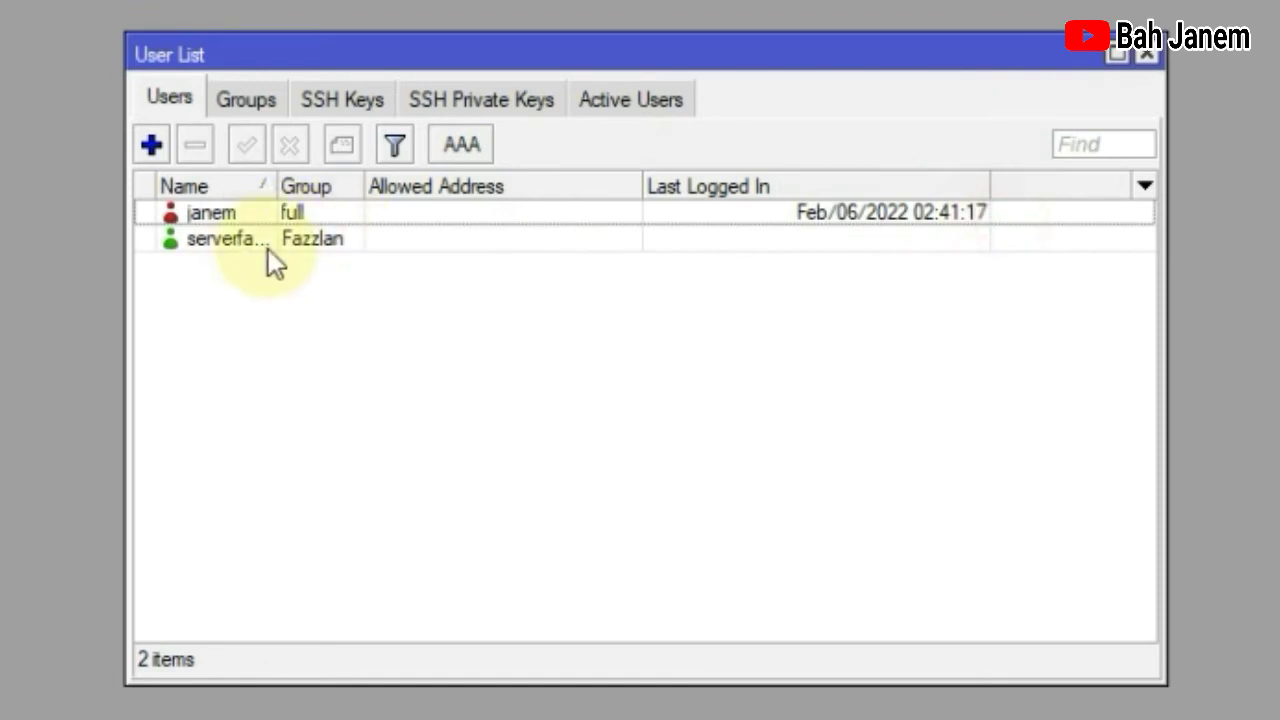
{"action": "left_click", "coordinate": [268, 246]}
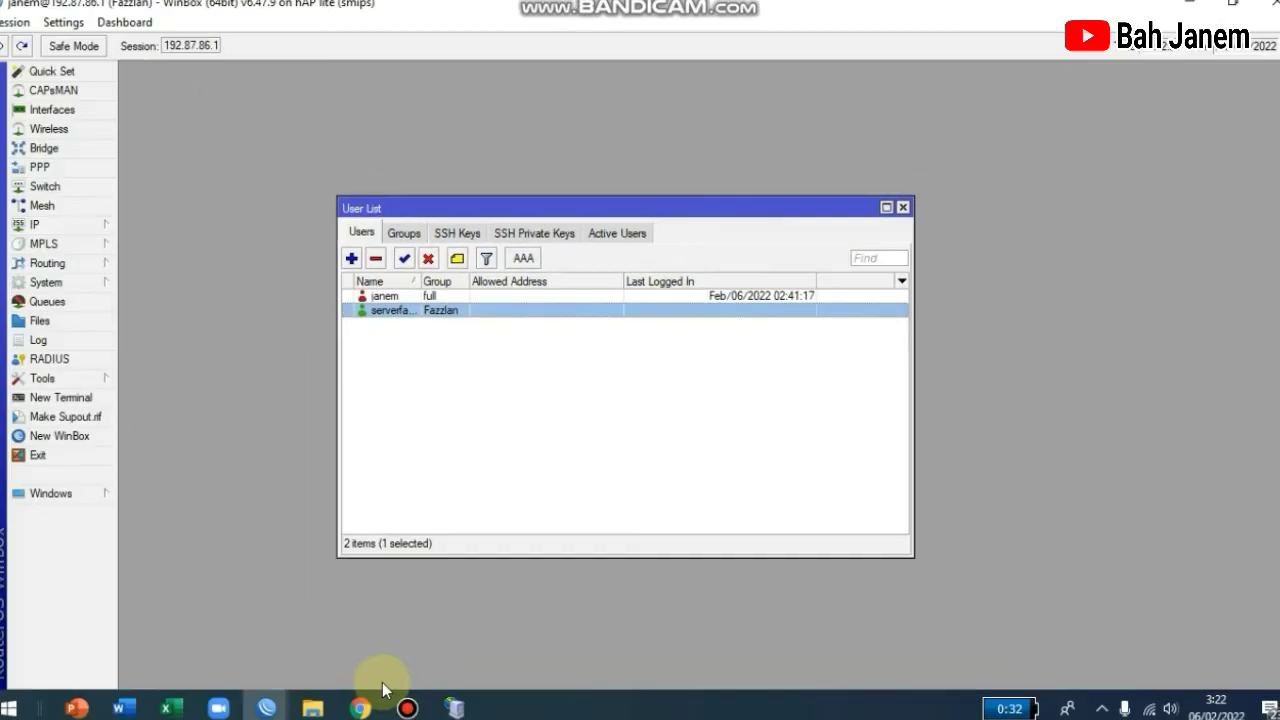
{"action": "left_click", "coordinate": [362, 704]}
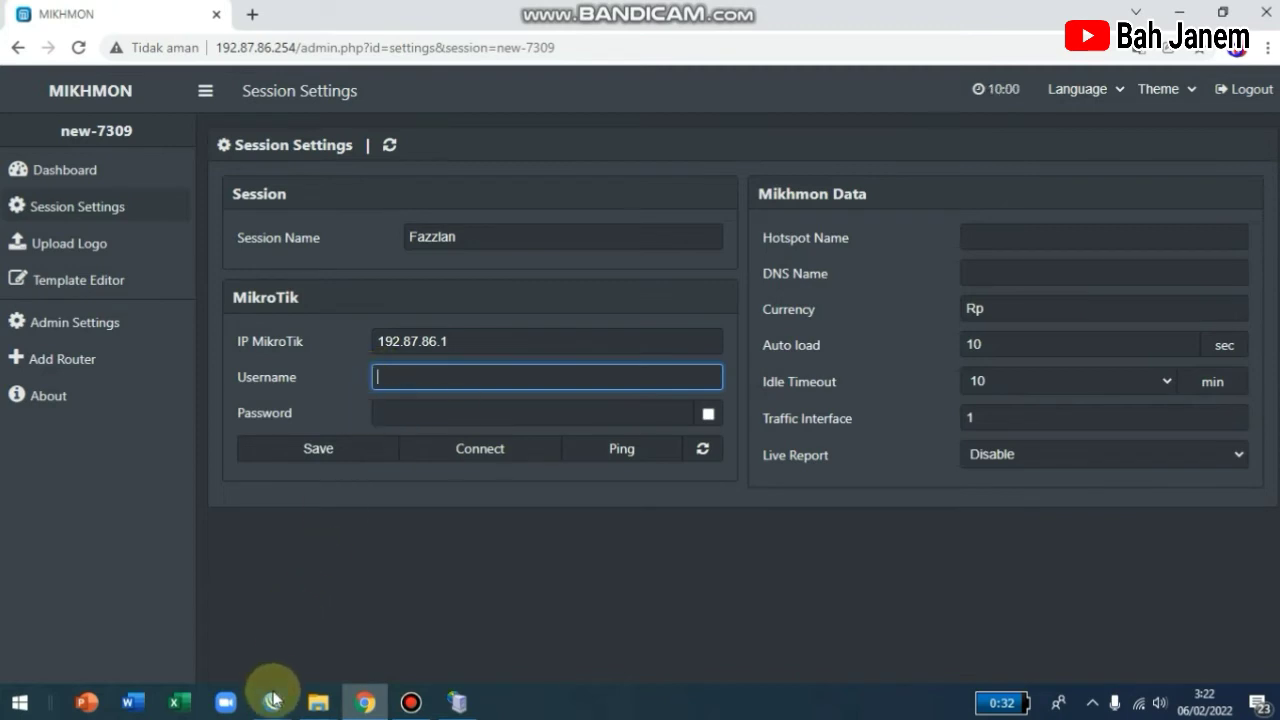
Check the new user's name in WinBox, then enter the router username and password in Mikhmon.
{"action": "mouse_move", "coordinate": [272, 702]}
{"action": "mouse_move", "coordinate": [316, 622]}
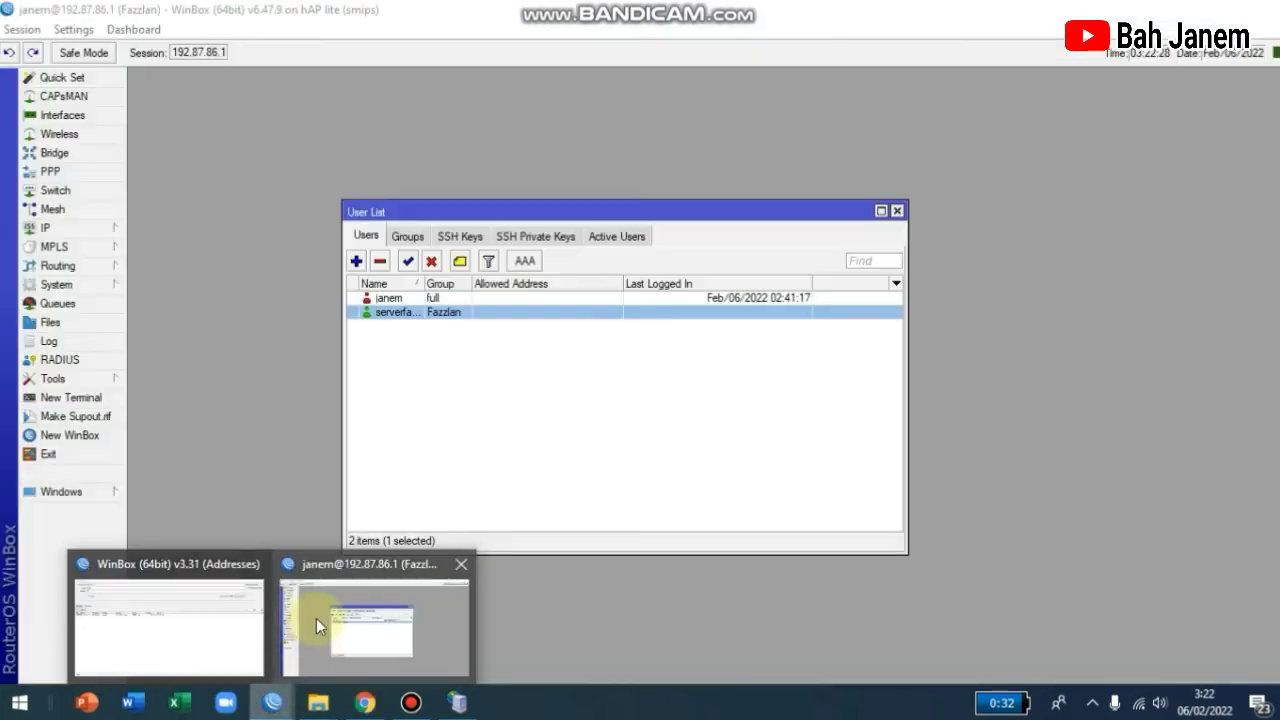
{"action": "double_click", "coordinate": [405, 313]}
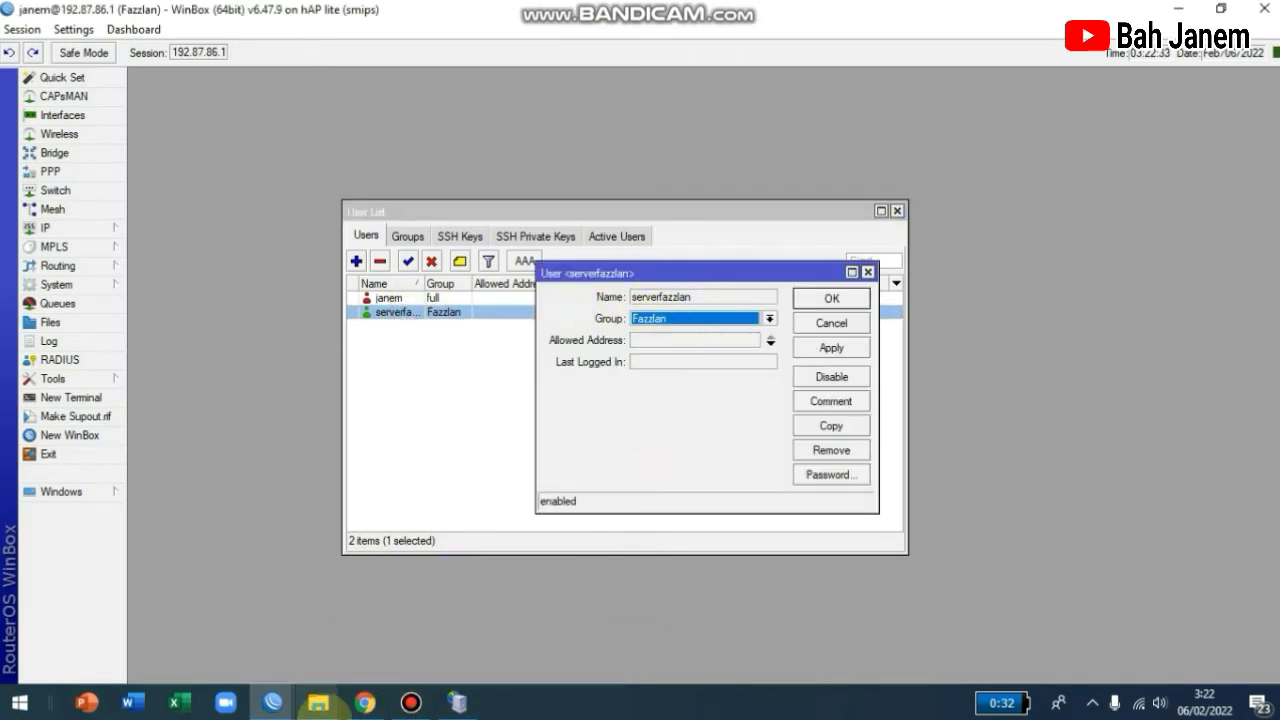
{"action": "left_click", "coordinate": [365, 702]}
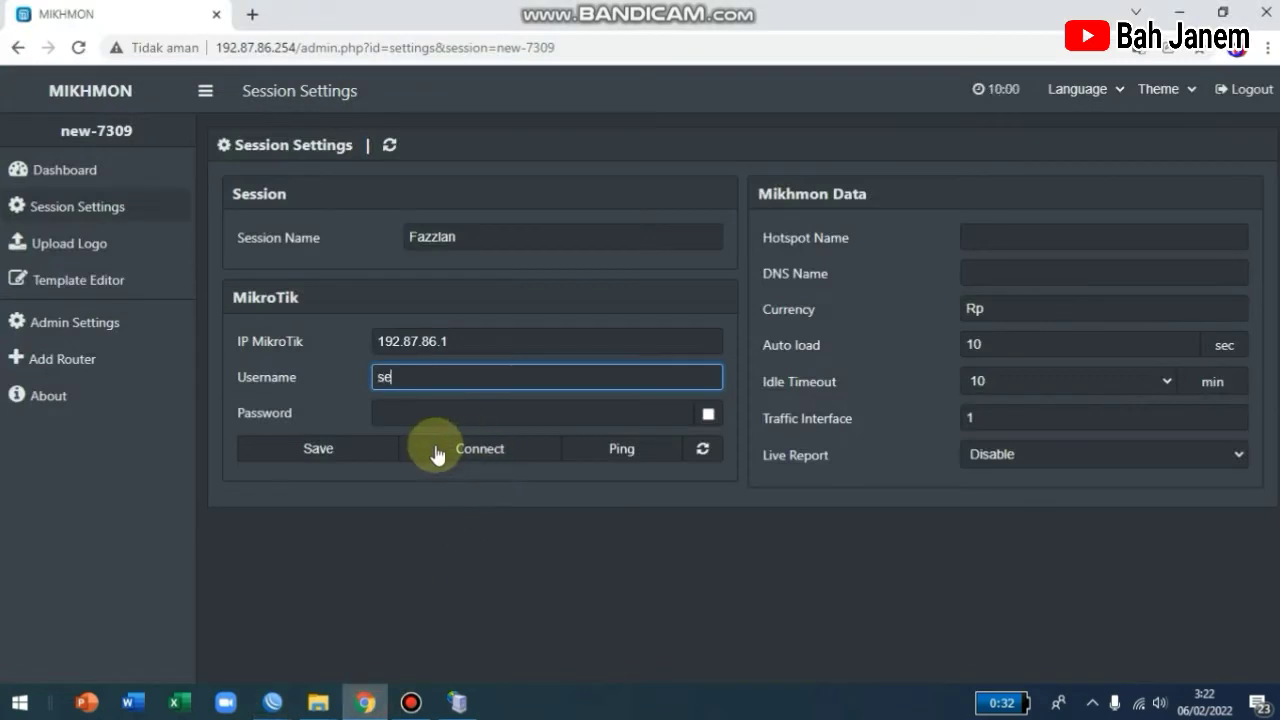
{"action": "type", "text": "verfazzlan"}
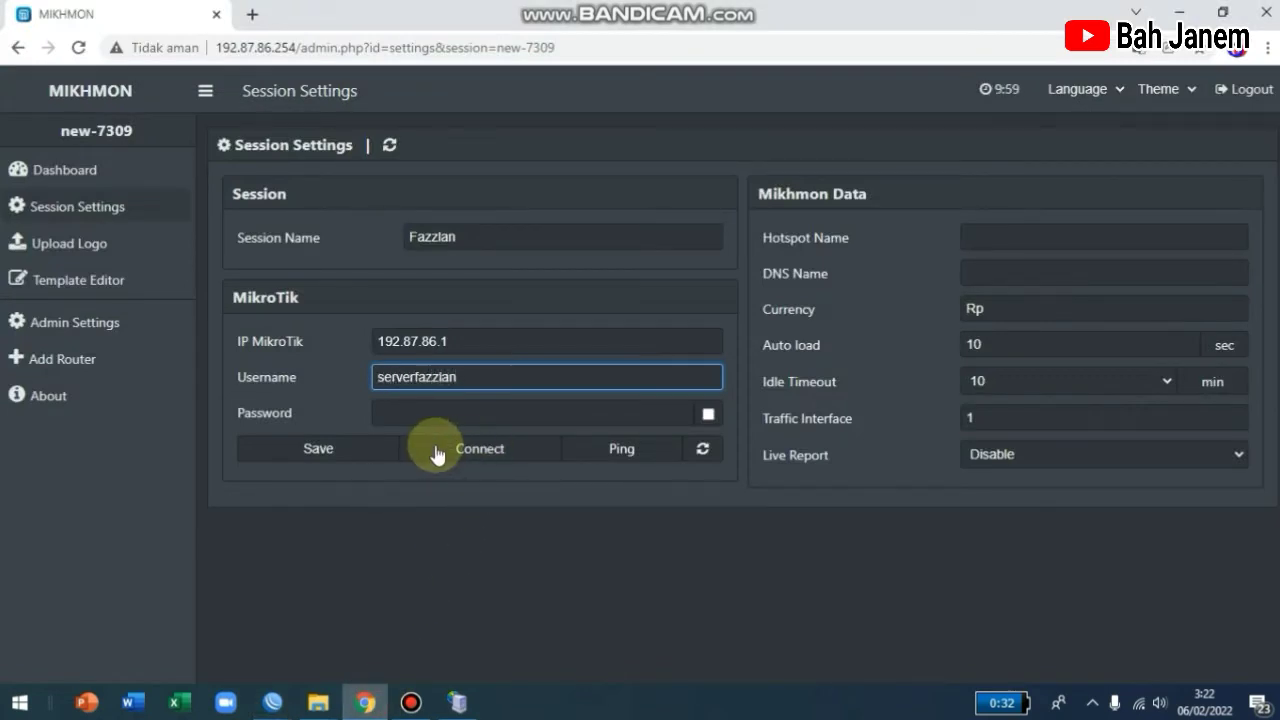
{"action": "left_click", "coordinate": [421, 413]}
{"action": "type", "text": "f"}
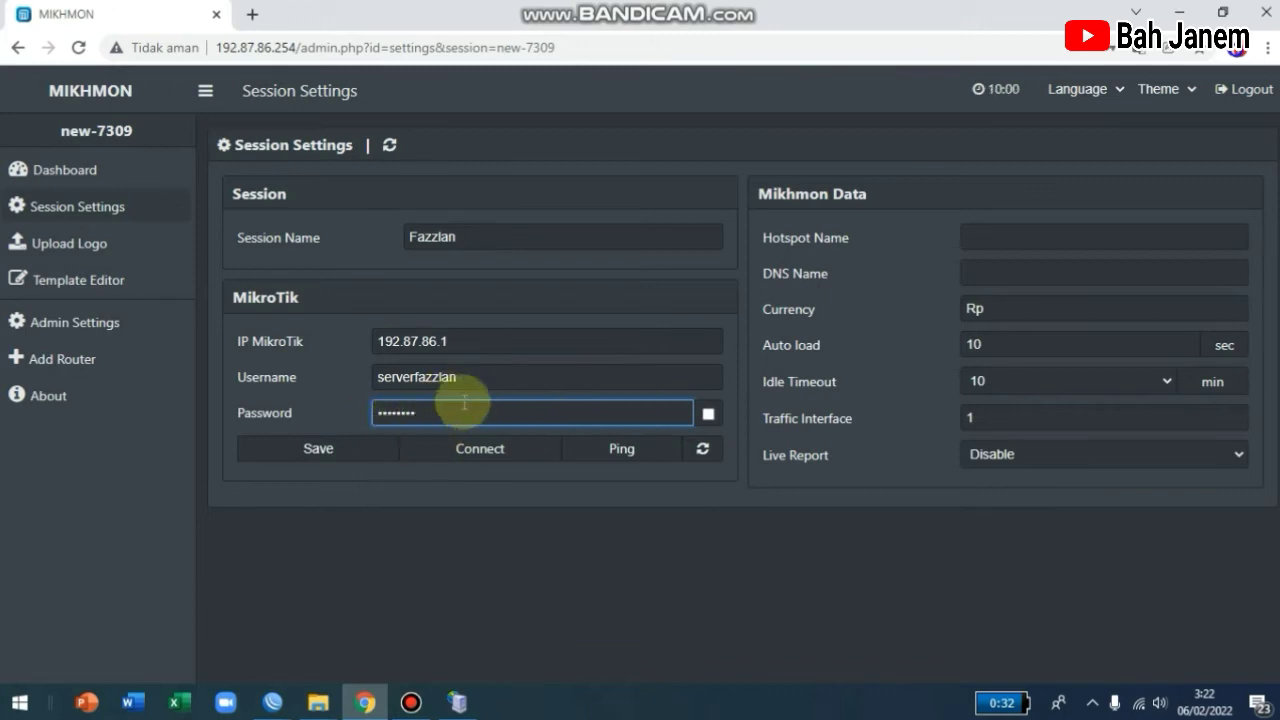
Set the Hotspot Name to 'Fazzlan WIFI' and move to the DNS Name field.
{"action": "left_click", "coordinate": [1025, 236]}
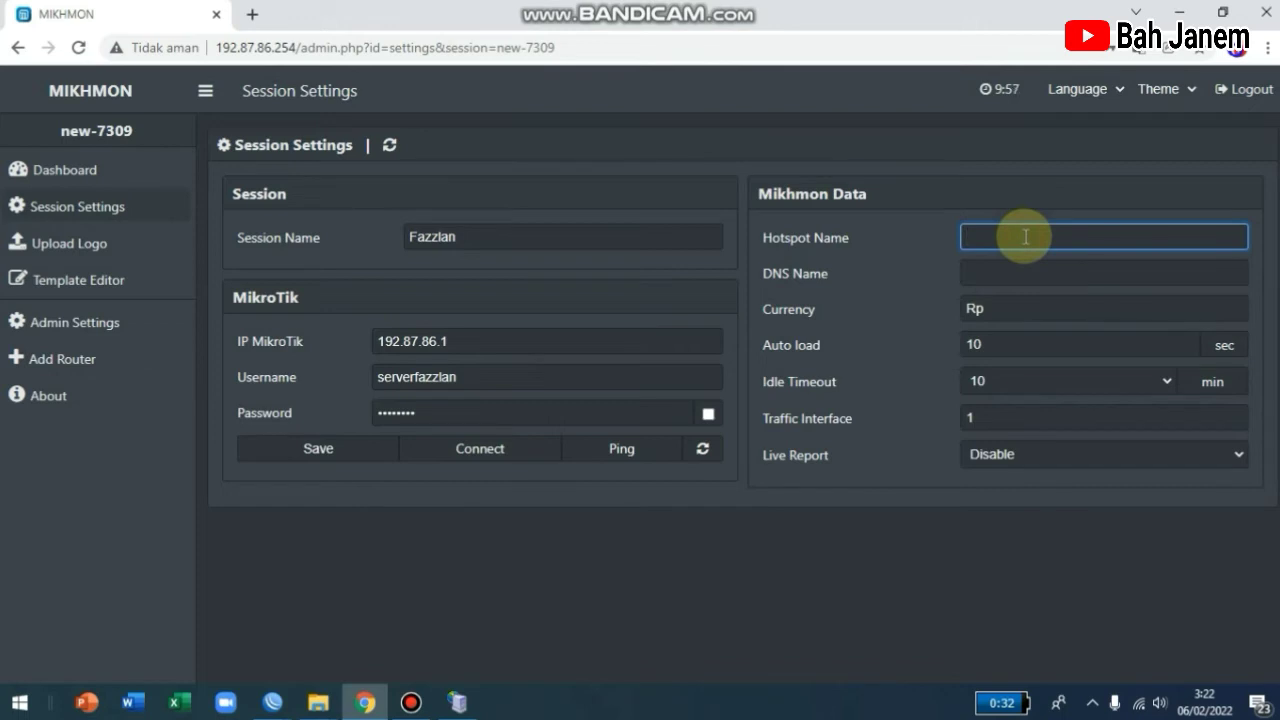
{"action": "type", "text": "Fazzlan WIFI"}
{"action": "left_click", "coordinate": [971, 272]}
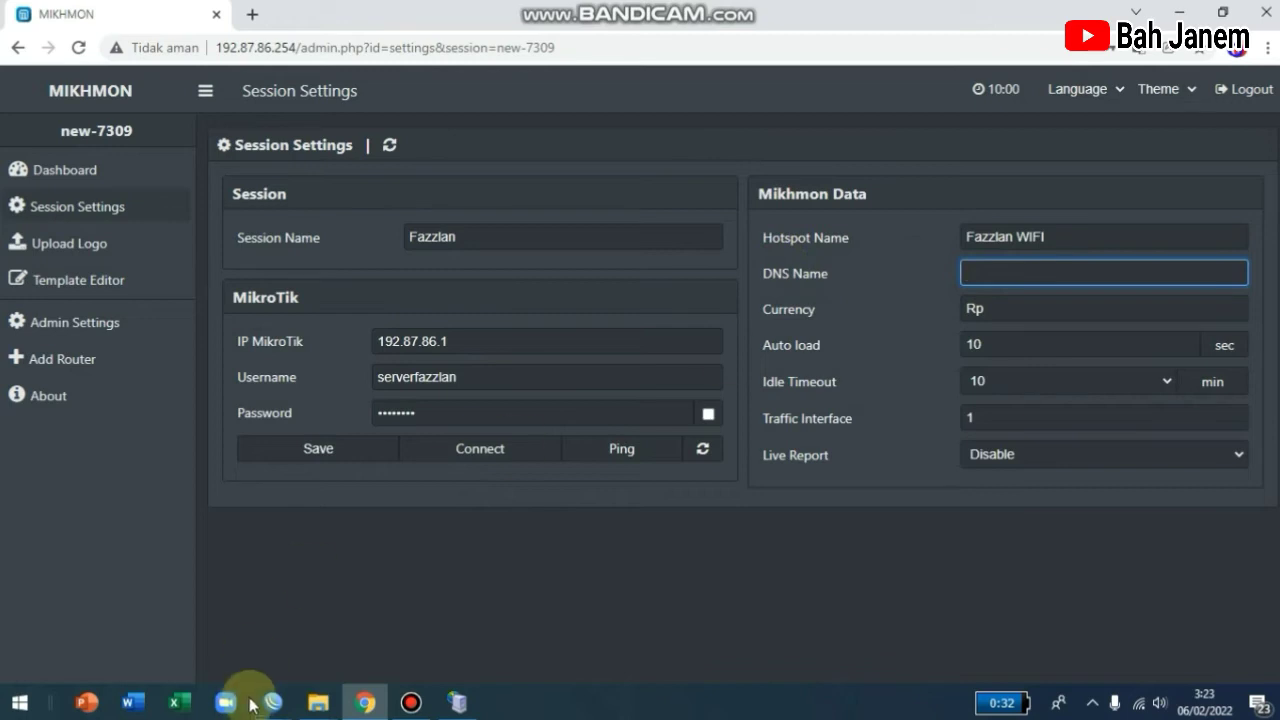
{"action": "mouse_move", "coordinate": [262, 716]}
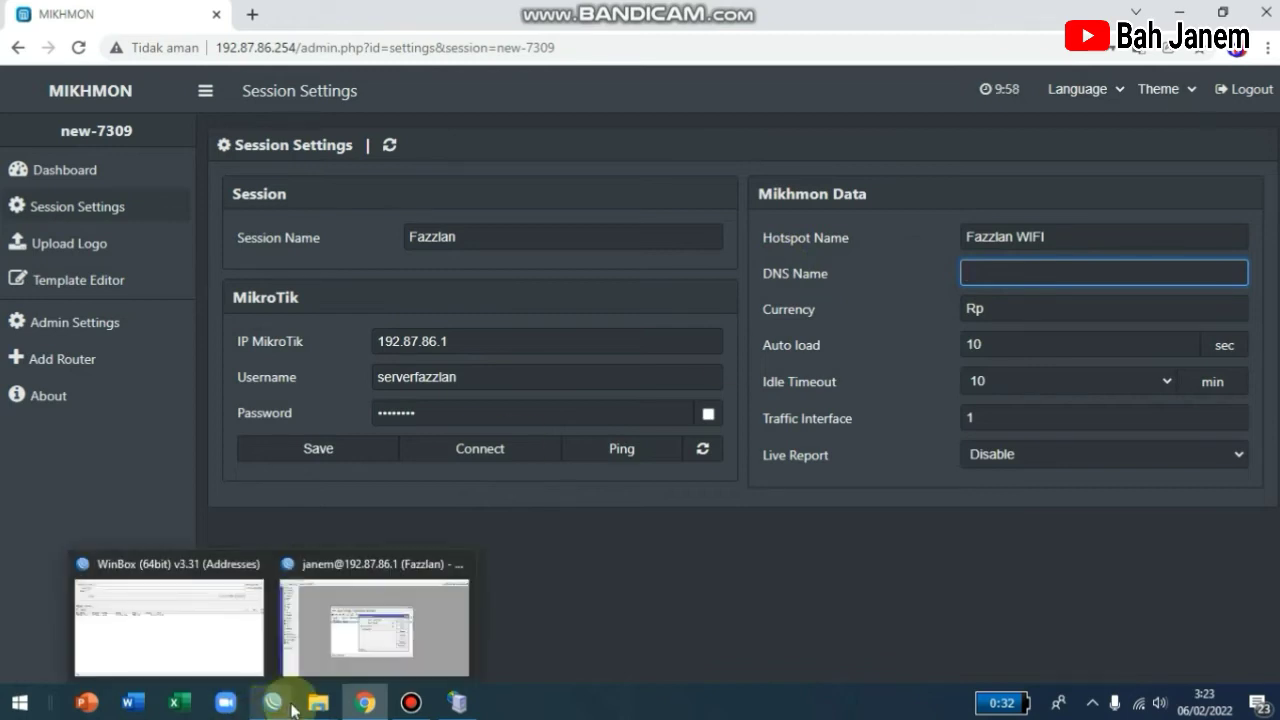
Close WinBox's user windows and open the IP > Hotspot settings.
{"action": "left_click", "coordinate": [374, 620]}
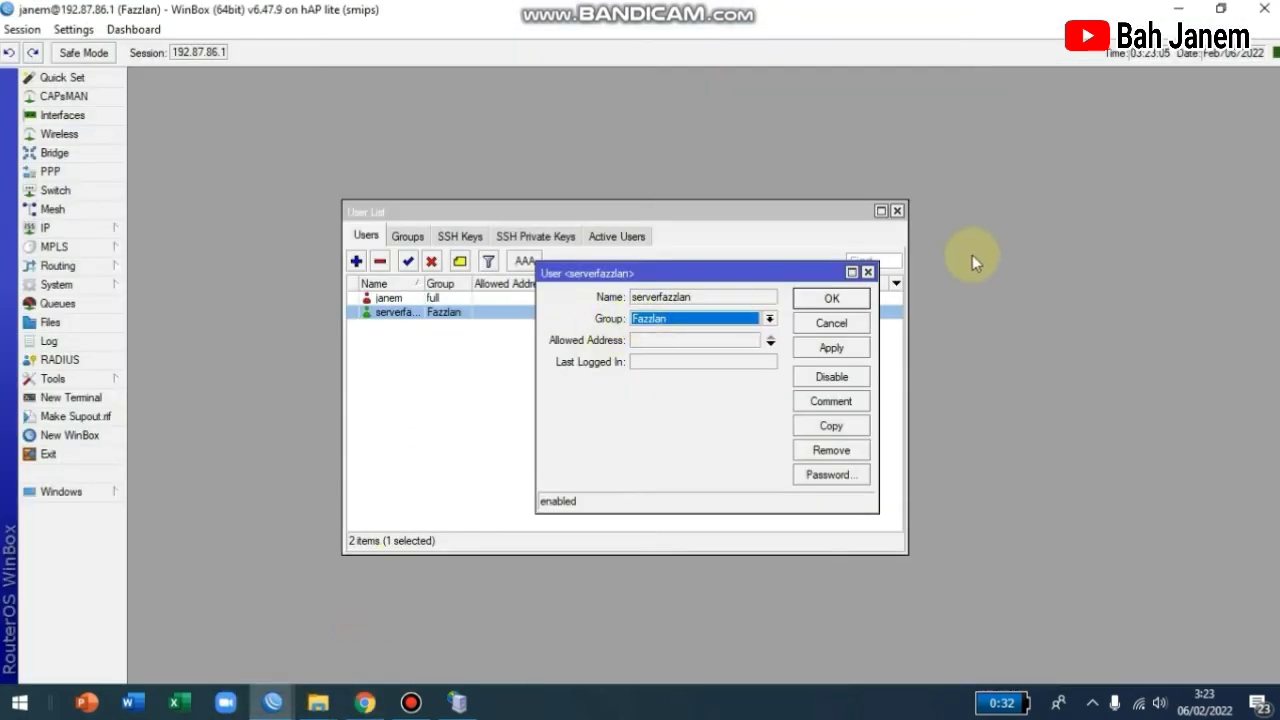
{"action": "left_click", "coordinate": [831, 298]}
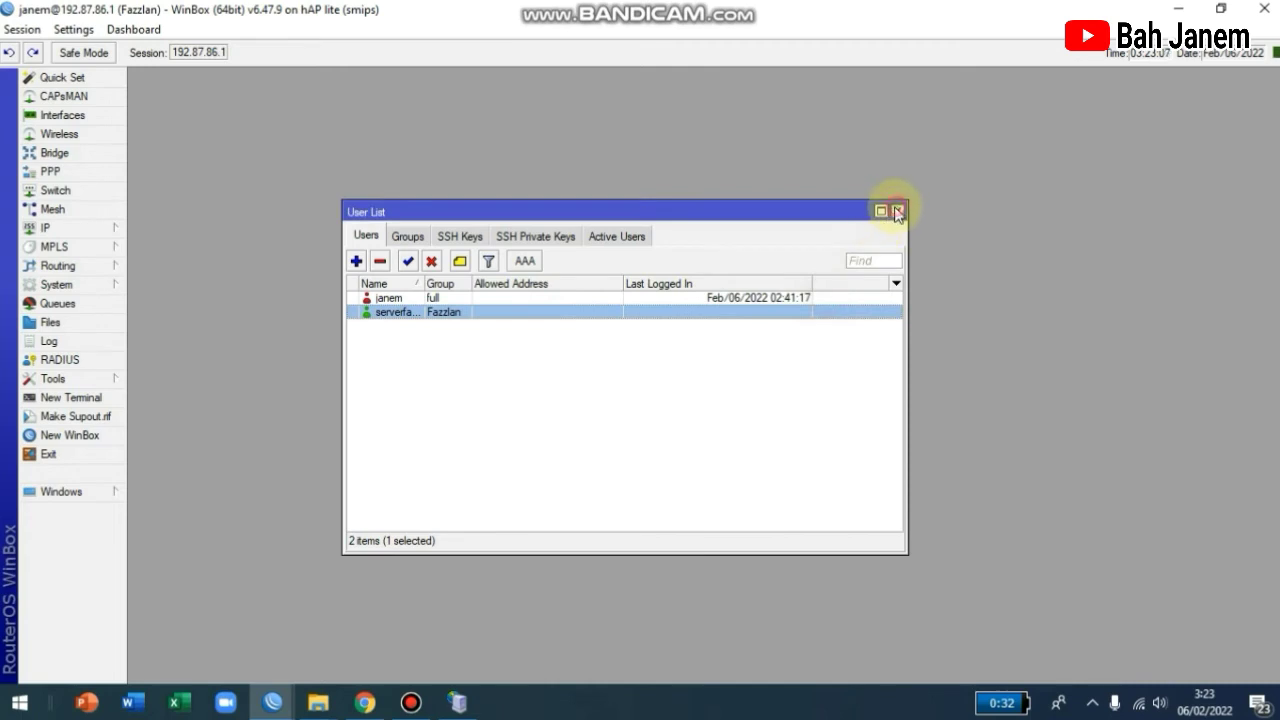
{"action": "left_click", "coordinate": [897, 212]}
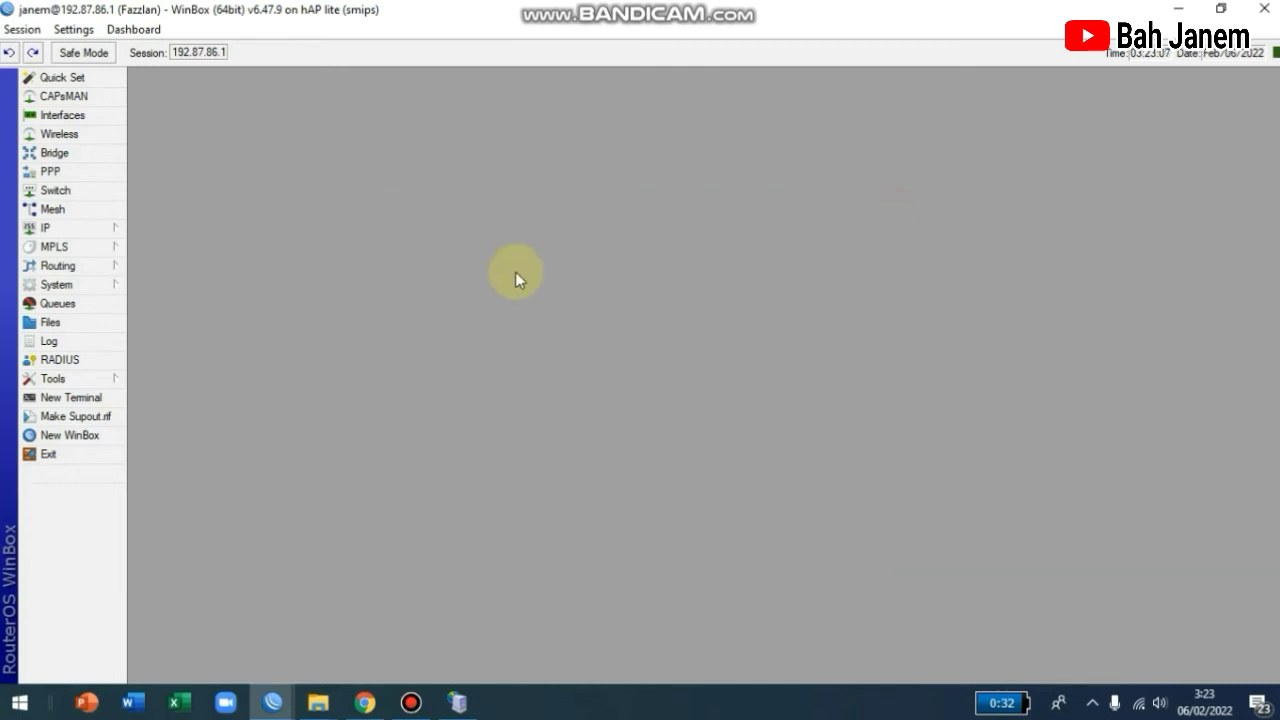
{"action": "left_click", "coordinate": [100, 228]}
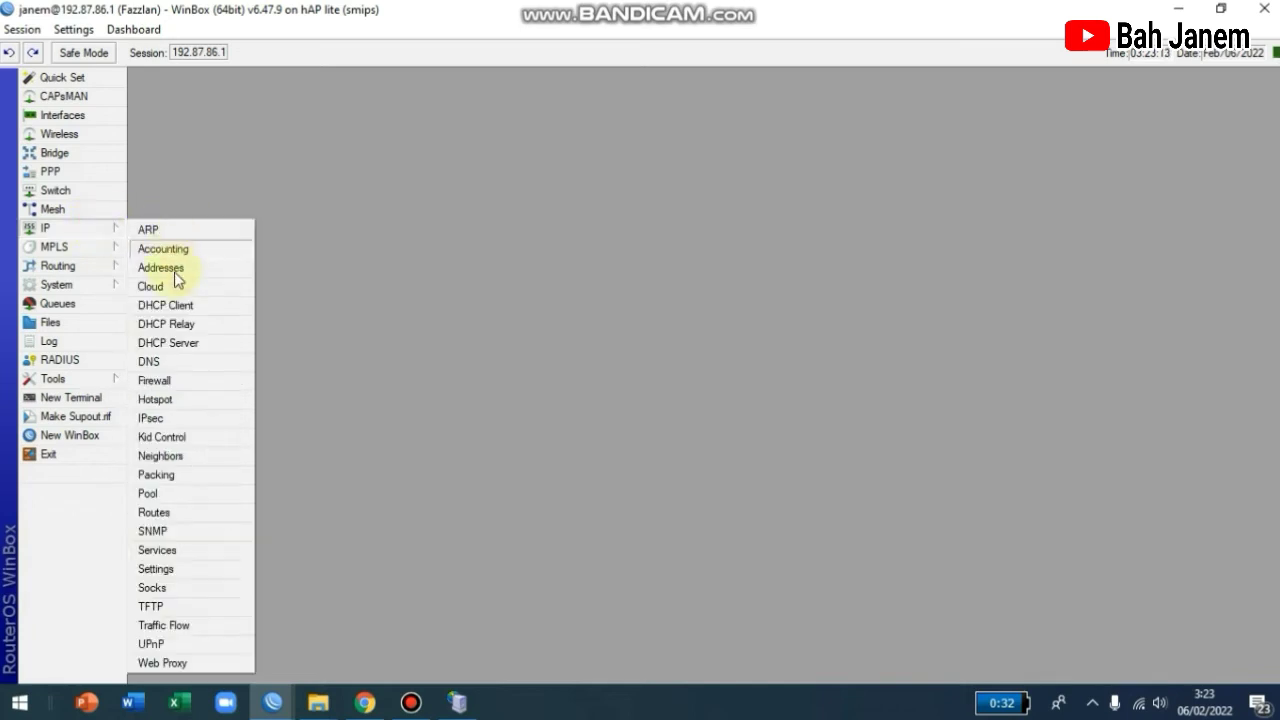
{"action": "left_click", "coordinate": [160, 399]}
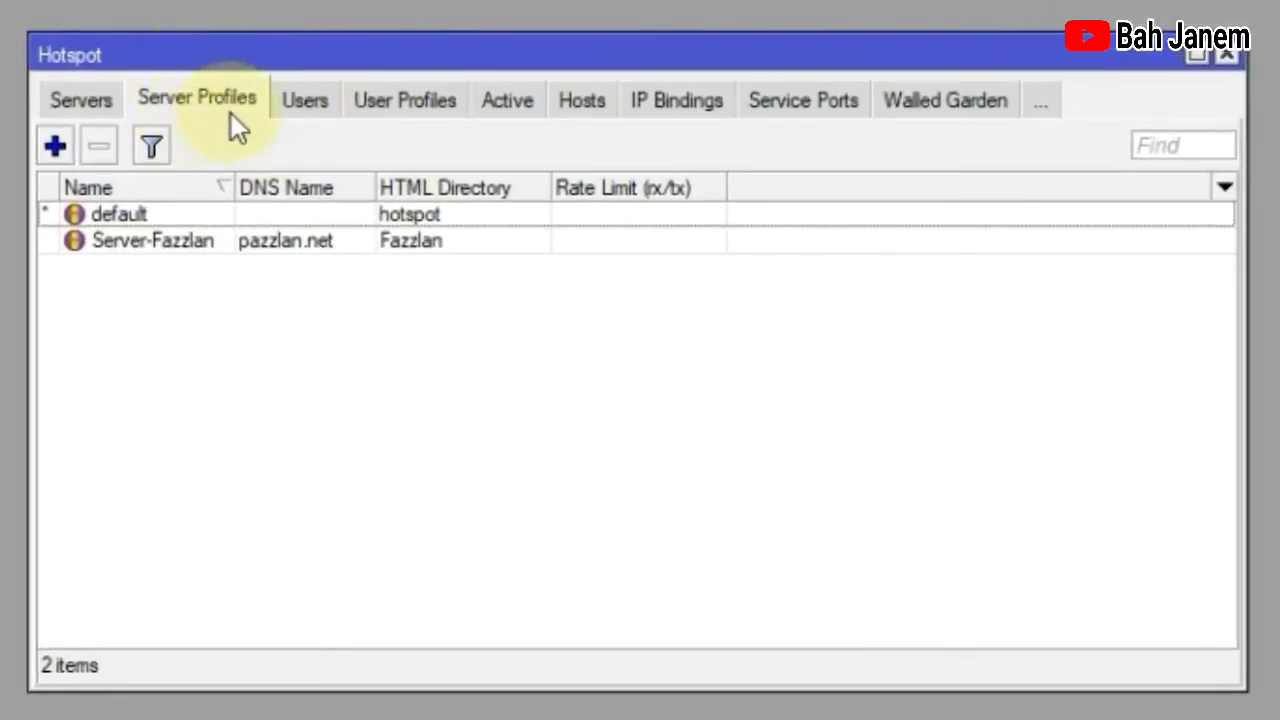
Open the Server-Fazzlan server profile and read its DNS name pazzlan.net, then return to Mikhmon.
{"action": "left_click", "coordinate": [158, 250]}
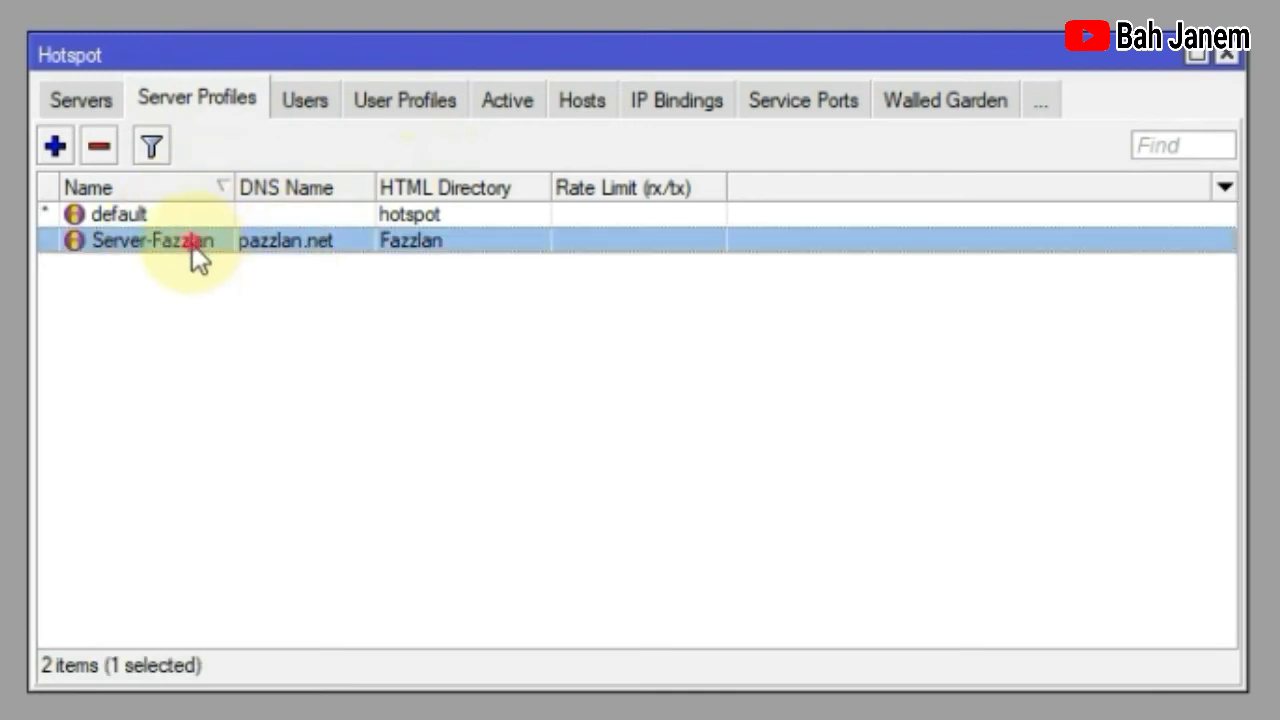
{"action": "double_click", "coordinate": [188, 247]}
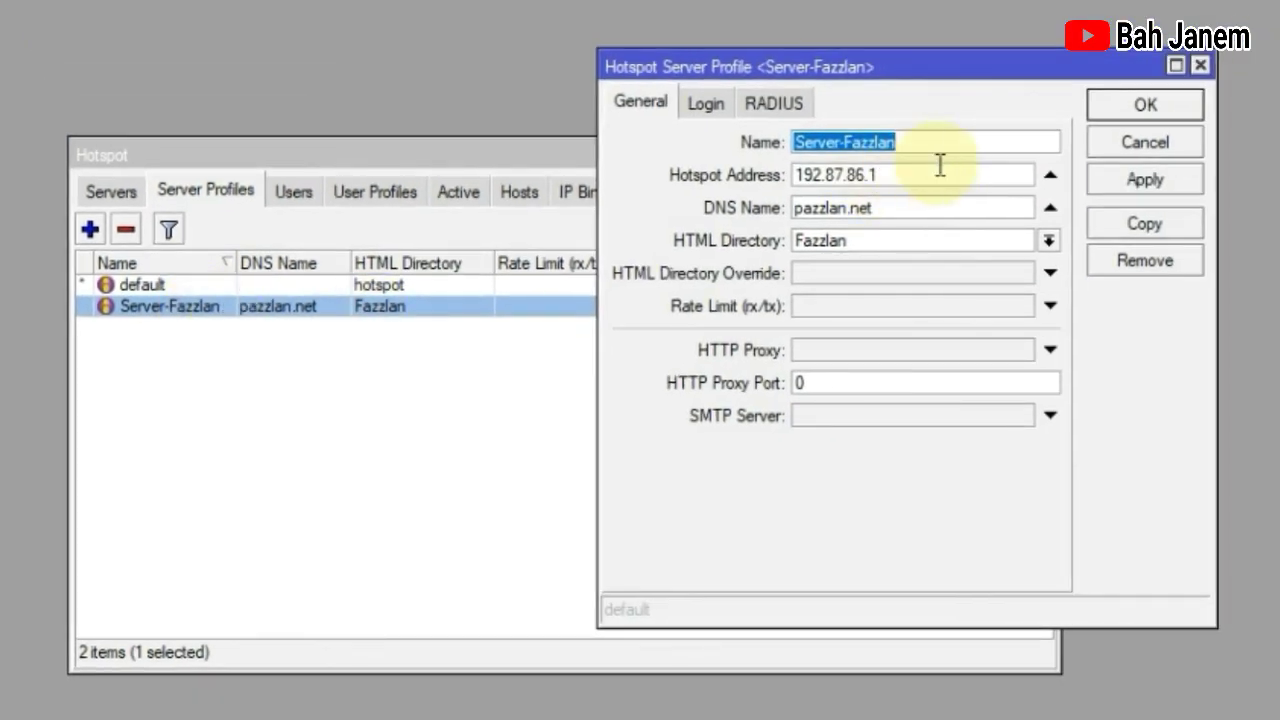
{"action": "left_click_drag", "start_coordinate": [872, 207], "coordinate": [755, 207]}
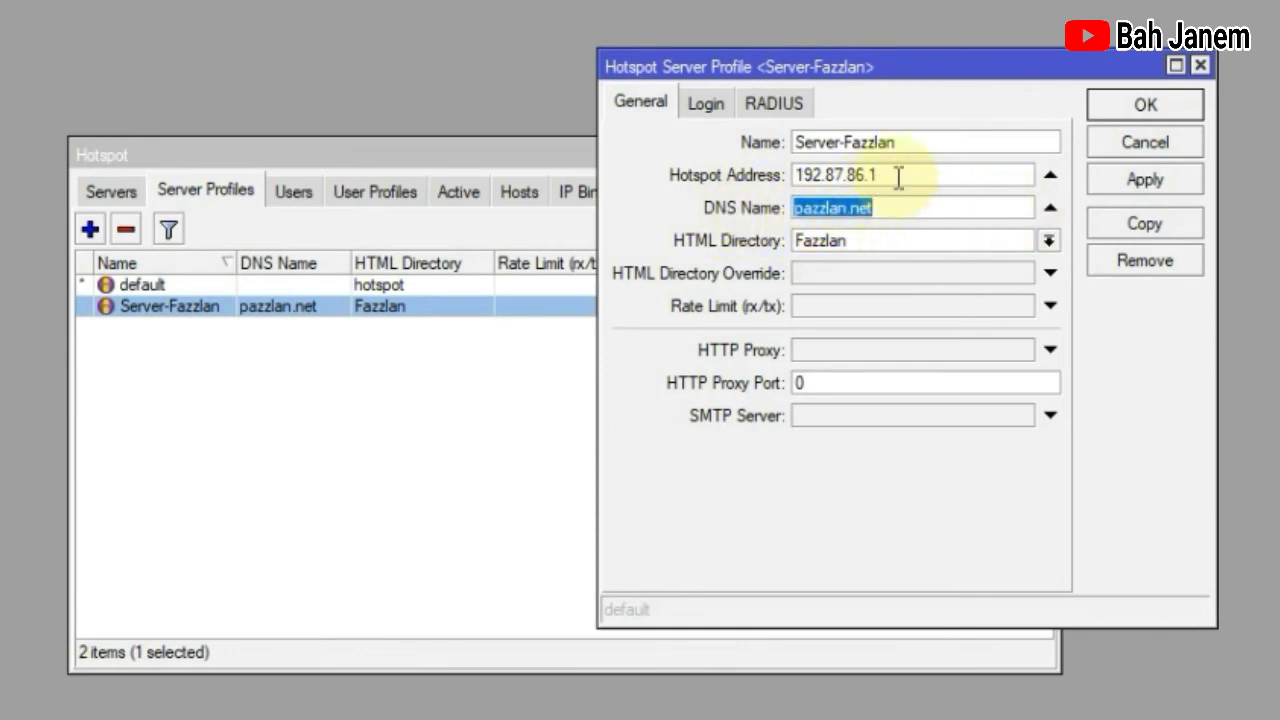
{"action": "left_click_drag", "start_coordinate": [894, 177], "coordinate": [908, 208]}
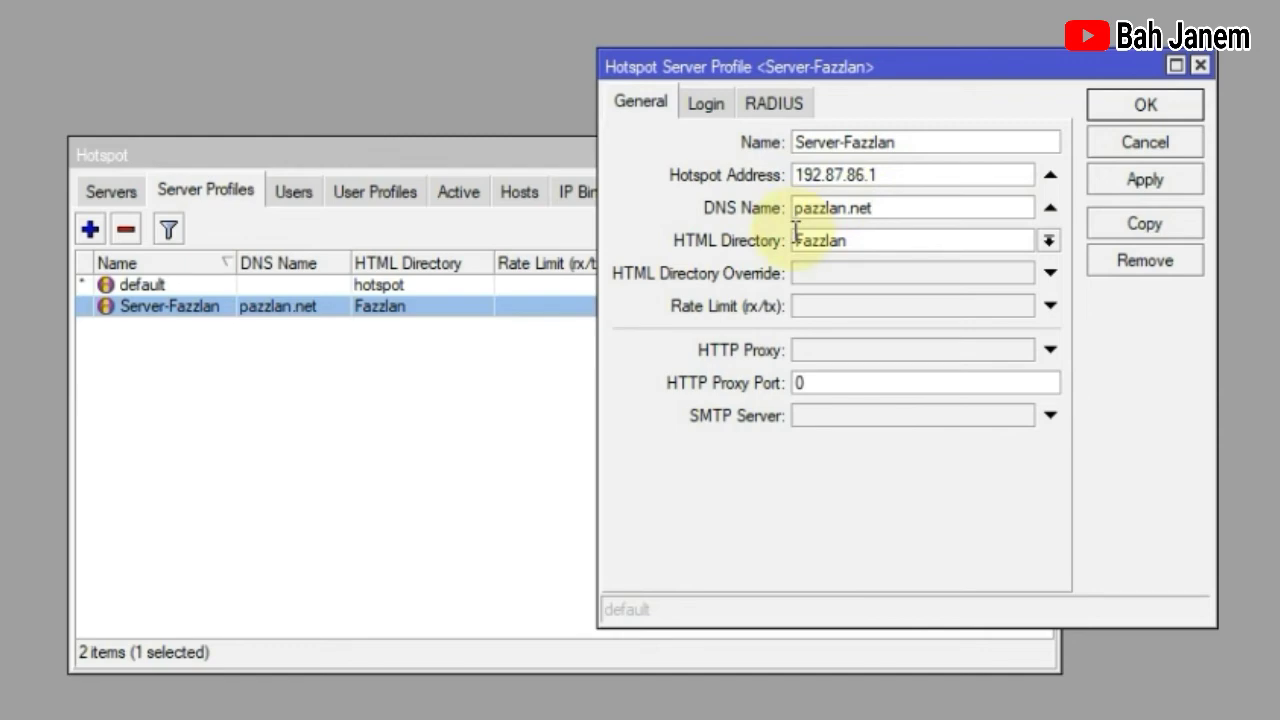
{"action": "double_click", "coordinate": [886, 208]}
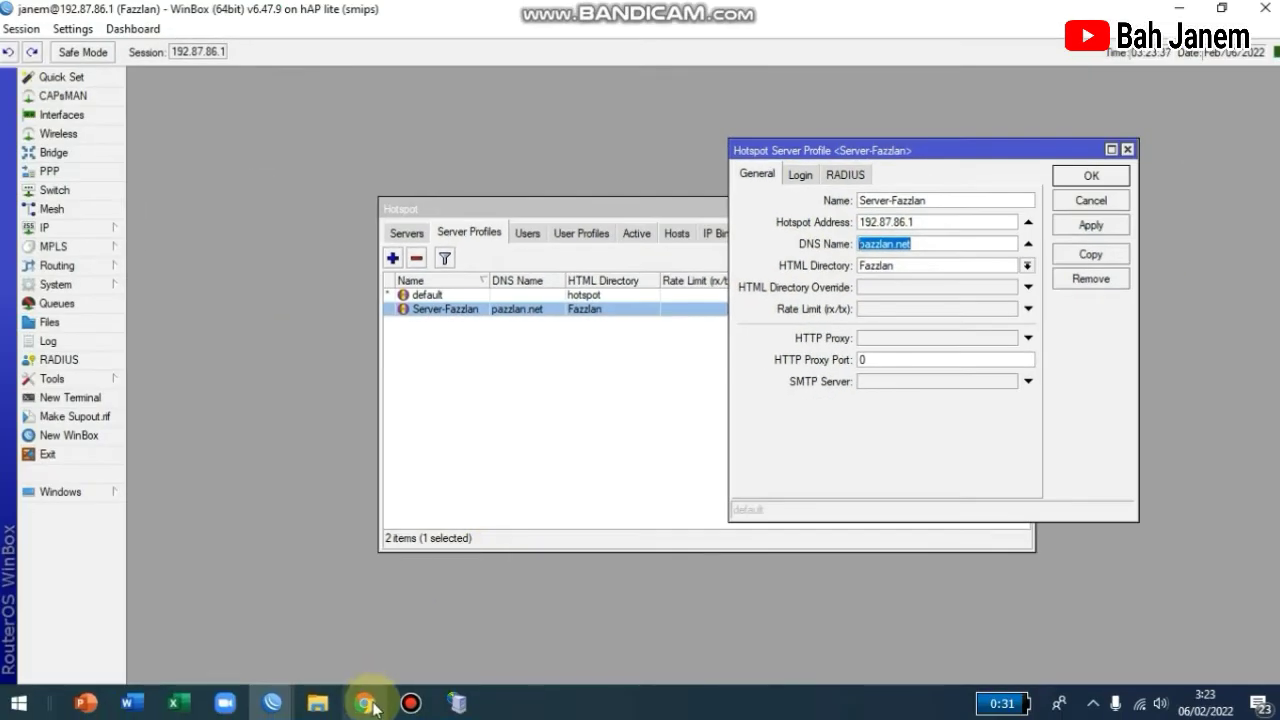
{"action": "left_click", "coordinate": [366, 703]}
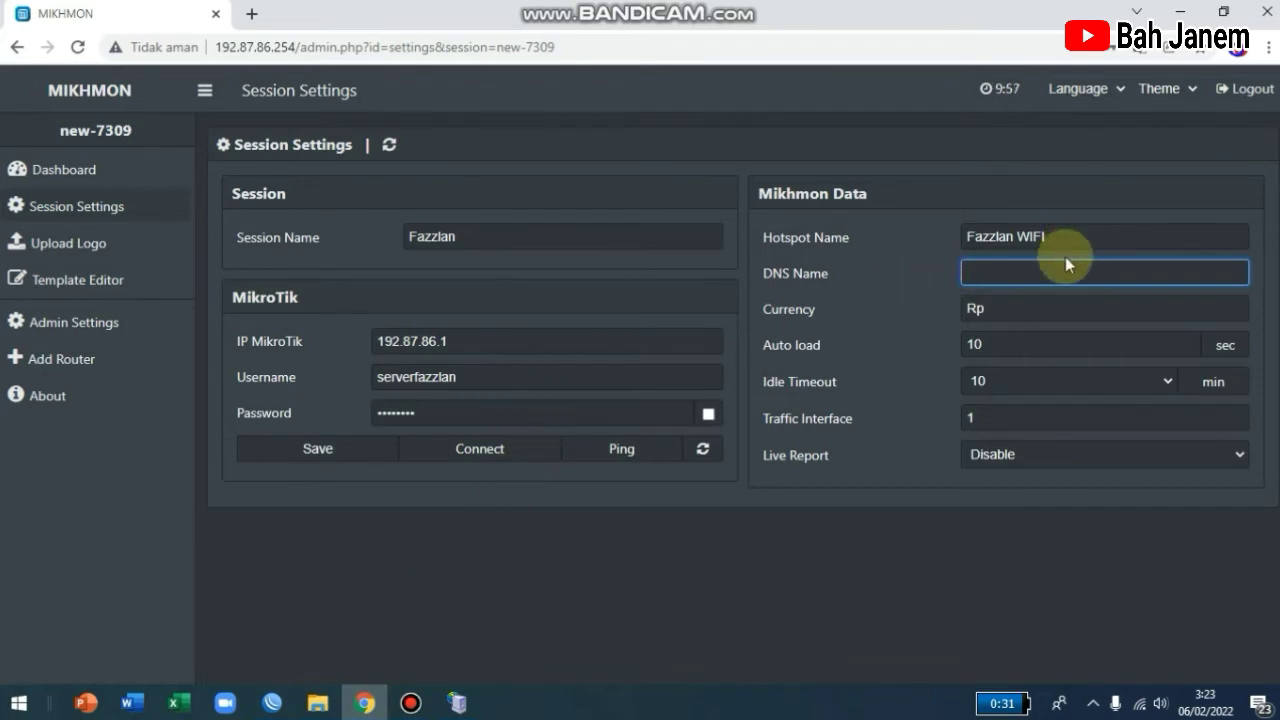
Enter pazzlan.net as the session's DNS Name, checking it against the WinBox profile.
{"action": "type", "text": "pazzlan.net"}
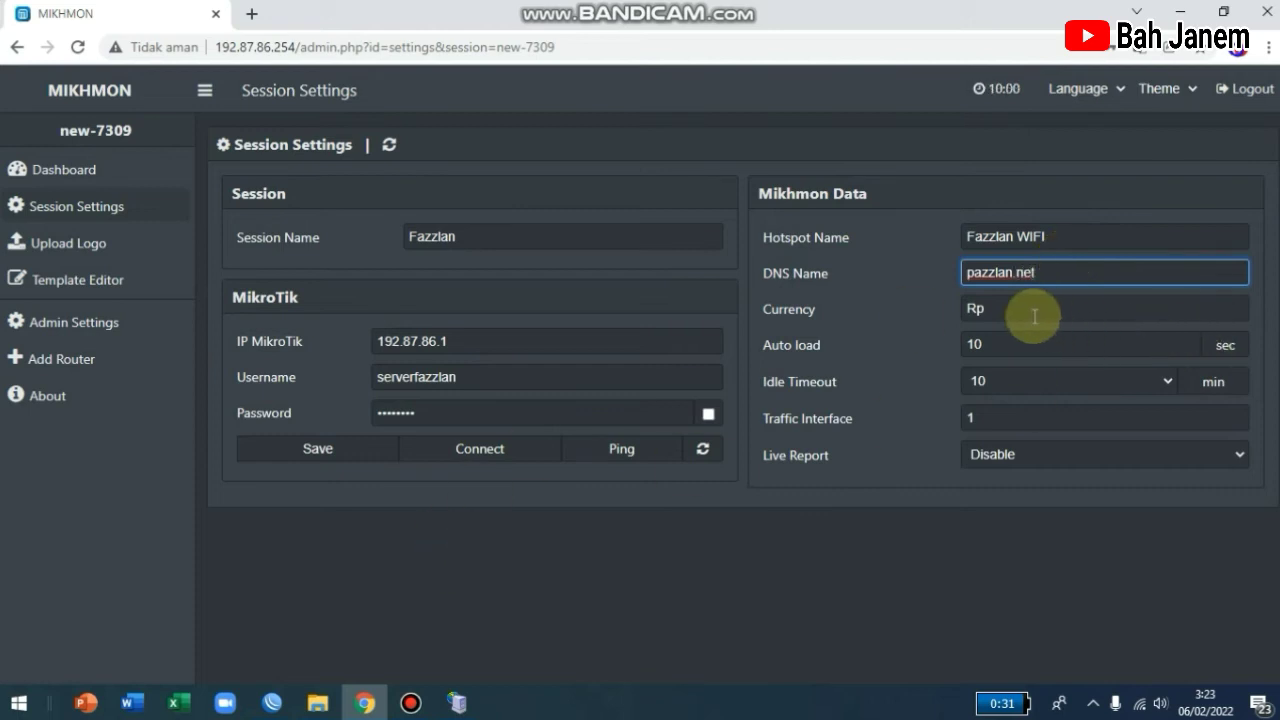
{"action": "mouse_move", "coordinate": [270, 704]}
{"action": "left_click", "coordinate": [300, 663]}
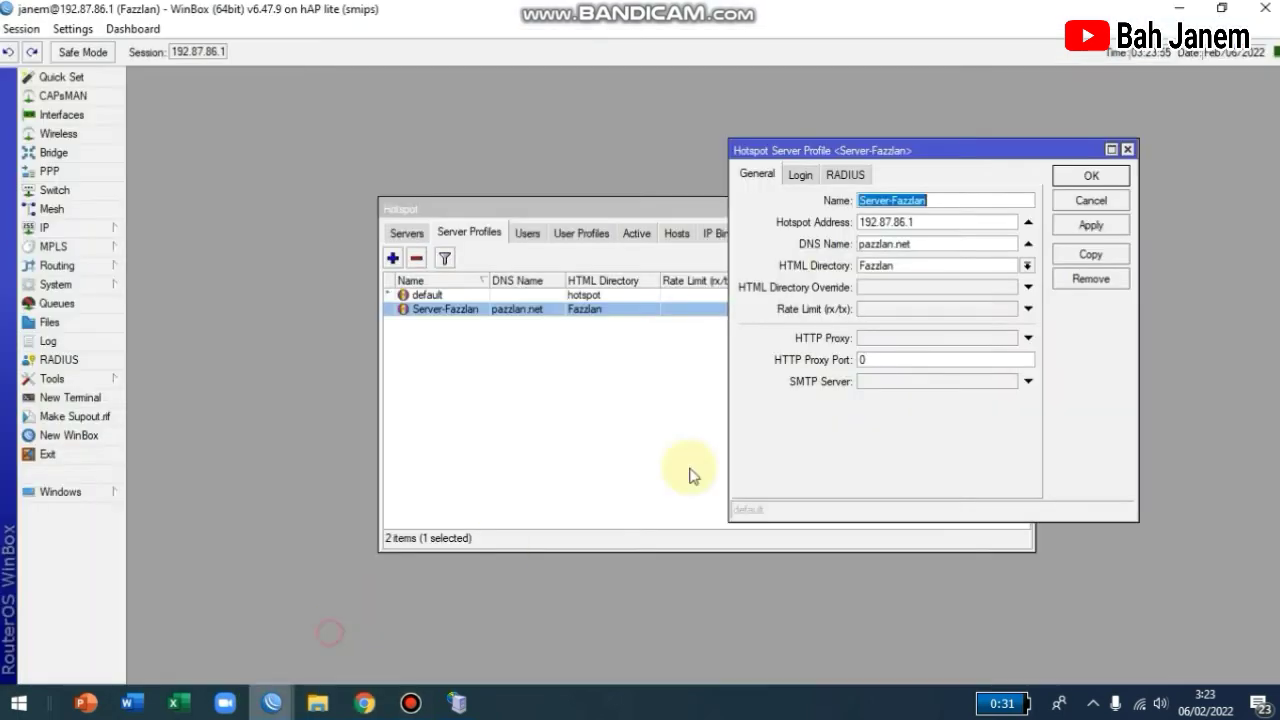
{"action": "left_click", "coordinate": [864, 251]}
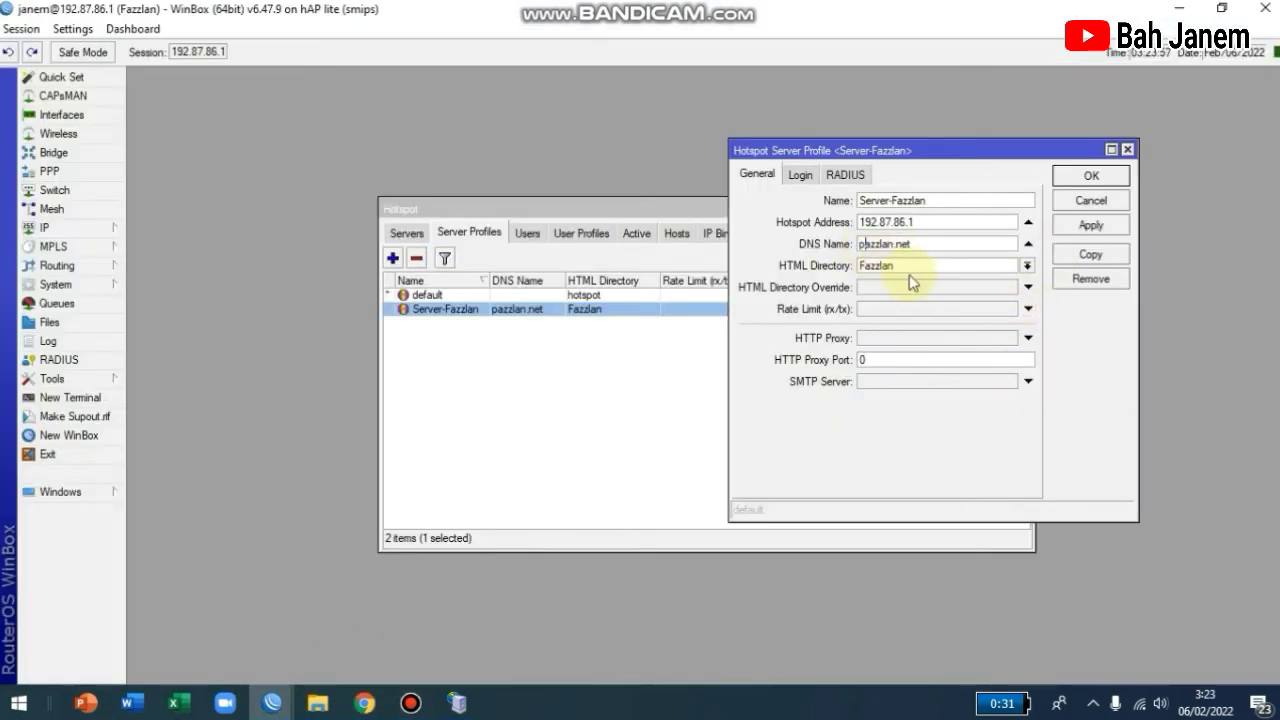
{"action": "left_click", "coordinate": [364, 703]}
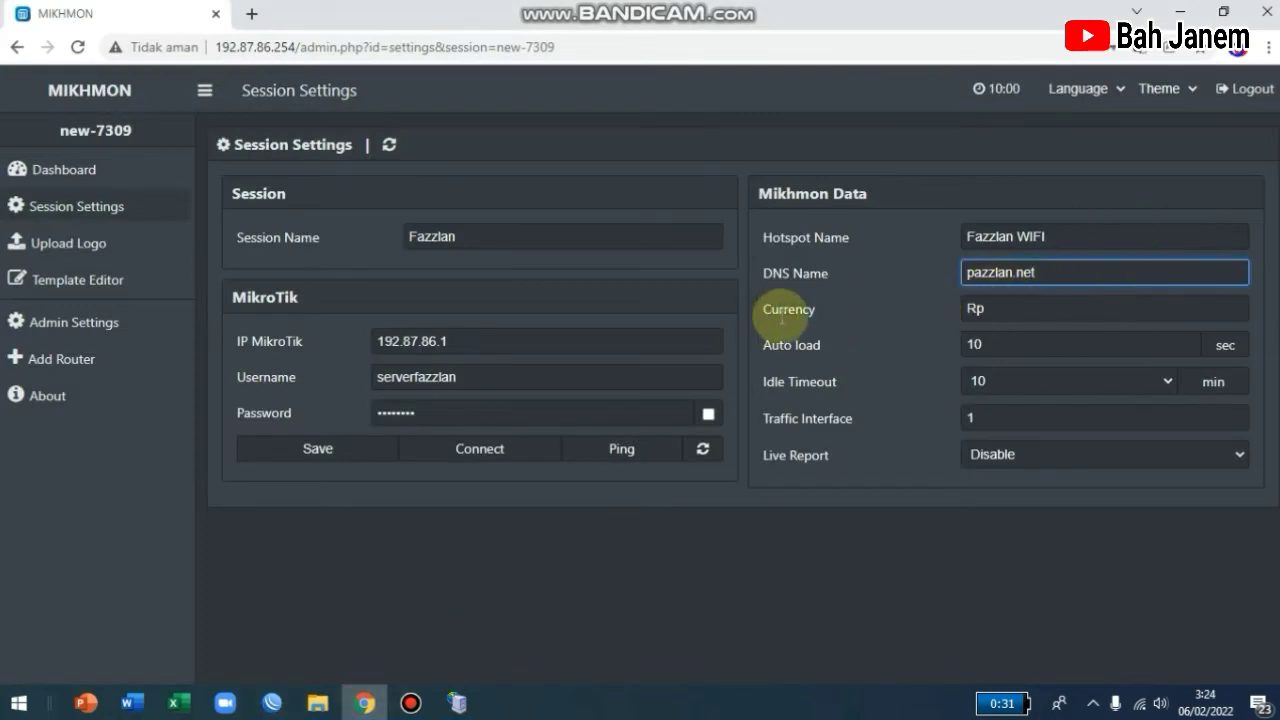
Keep Currency as Rp and set Live Report to Enable.
{"action": "left_click", "coordinate": [970, 310]}
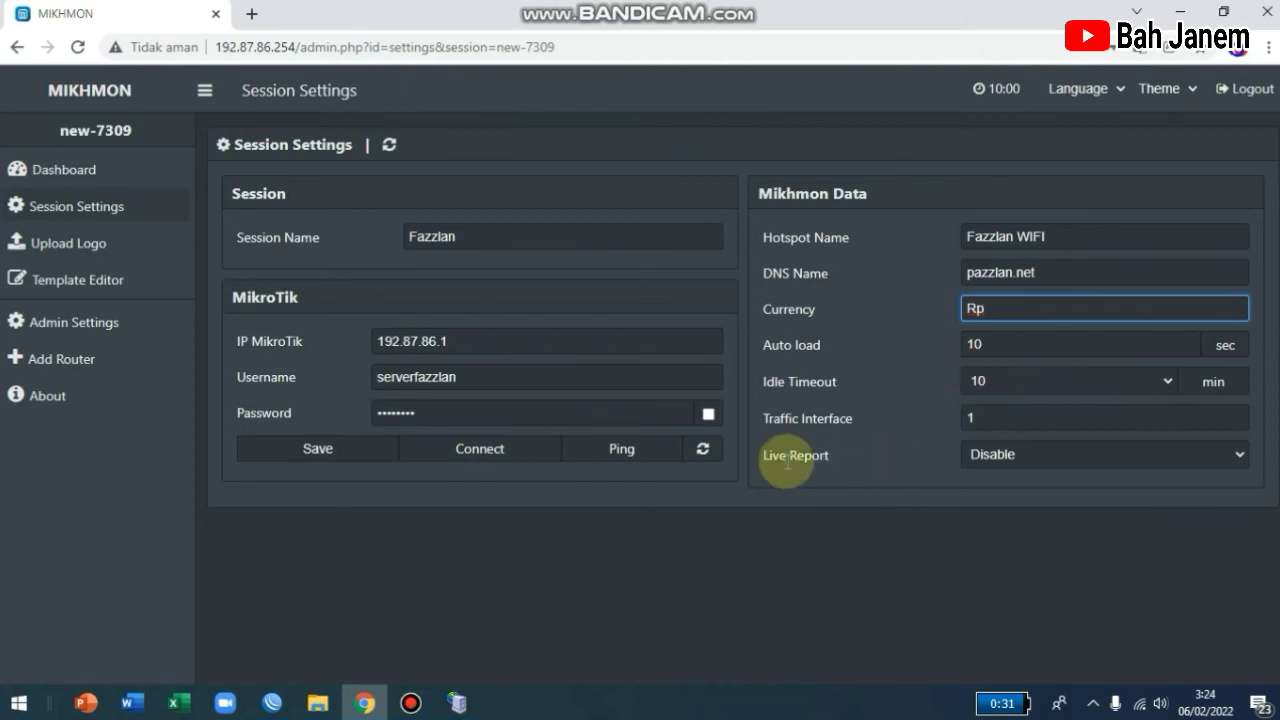
{"action": "left_click", "coordinate": [1005, 456]}
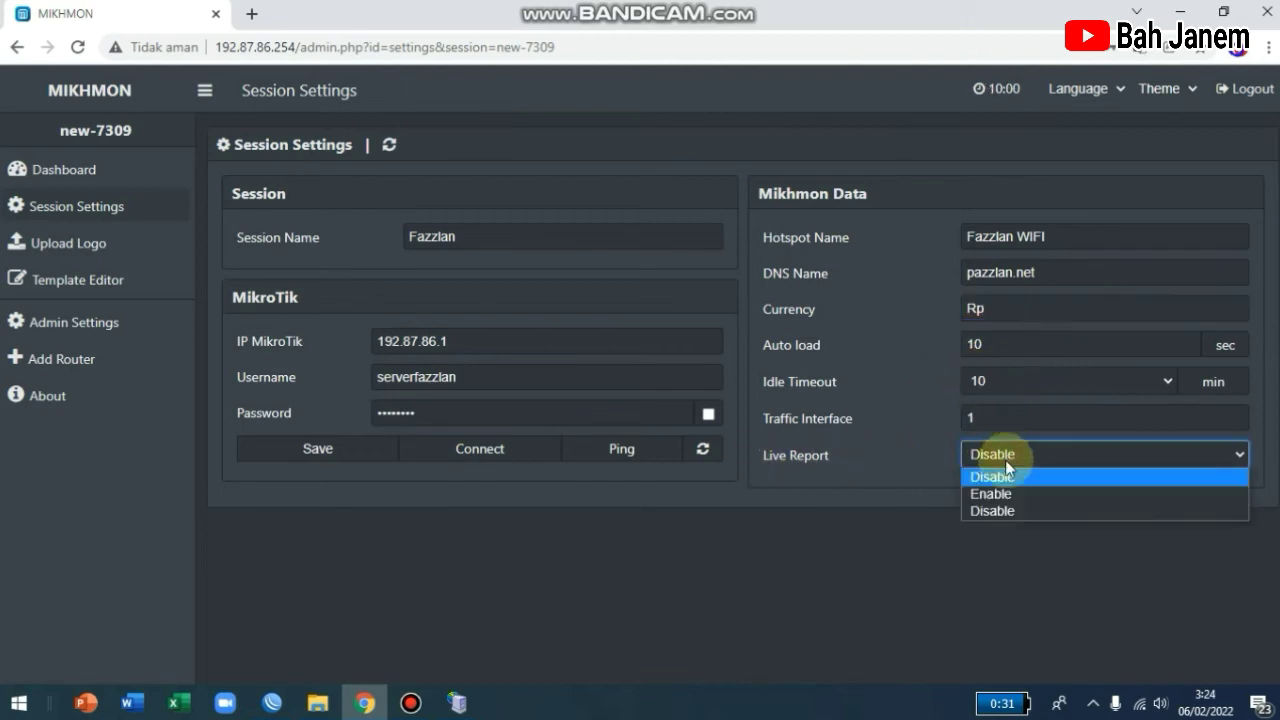
{"action": "left_click", "coordinate": [992, 493]}
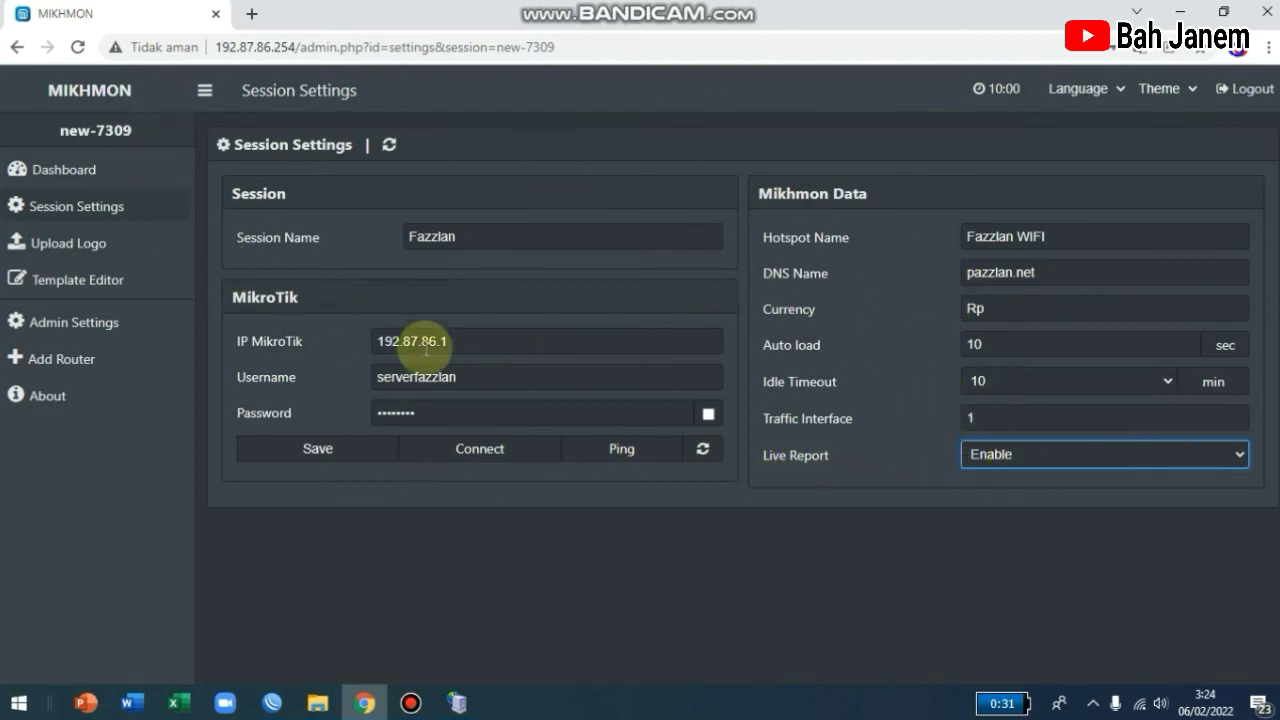
Save the Fazzlan session and ping the router API at 192.87.86.1:8728, getting Ping OK.
{"action": "left_click", "coordinate": [320, 450]}
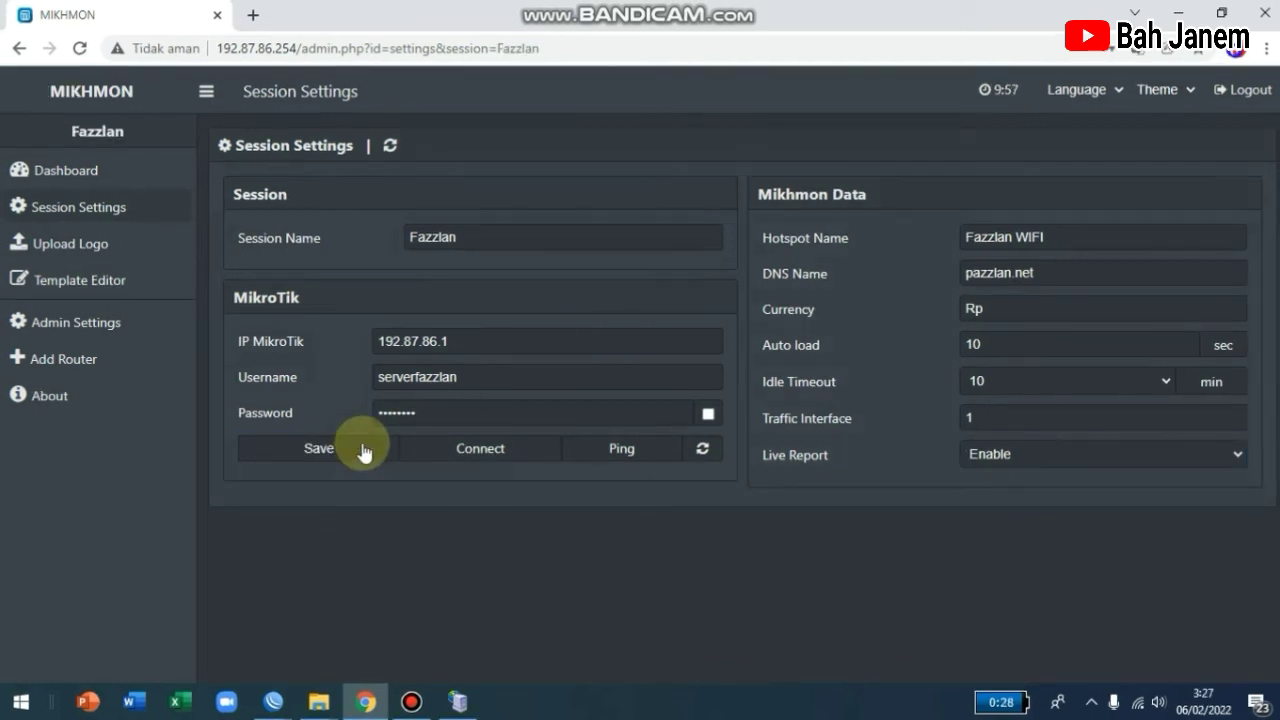
{"action": "left_click", "coordinate": [364, 450]}
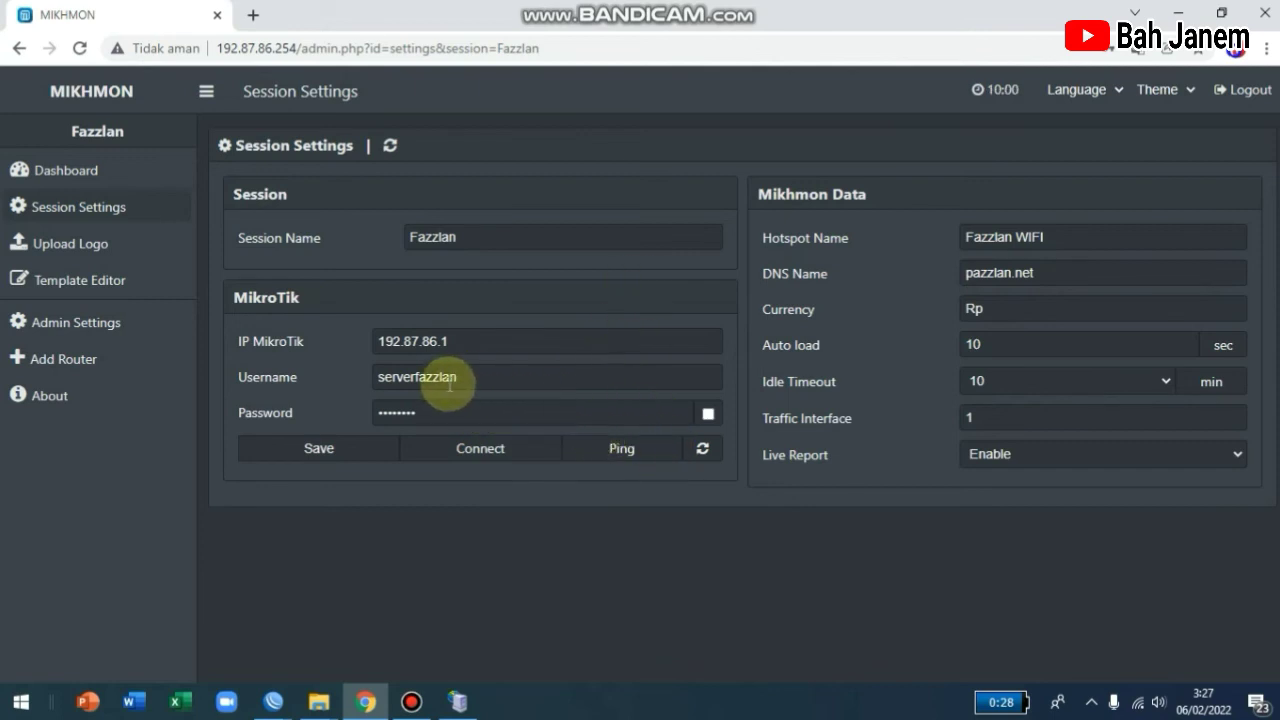
{"action": "left_click", "coordinate": [650, 462]}
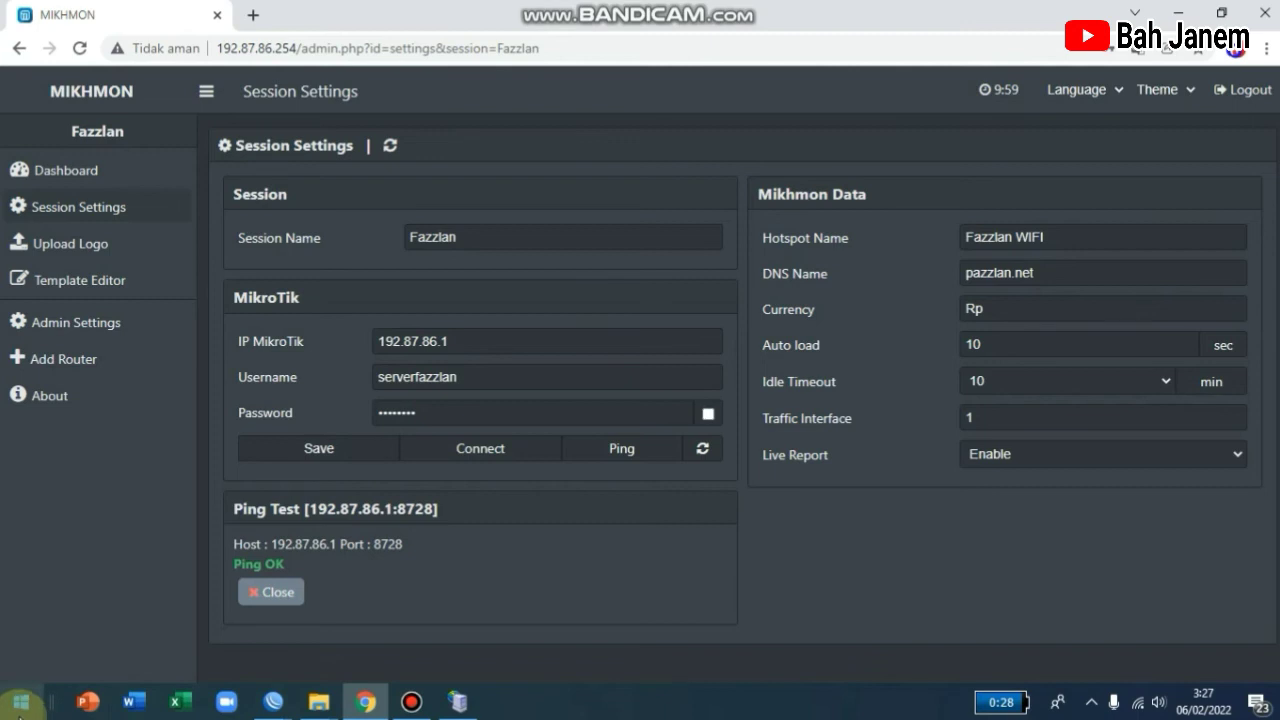
{"action": "left_click", "coordinate": [20, 701]}
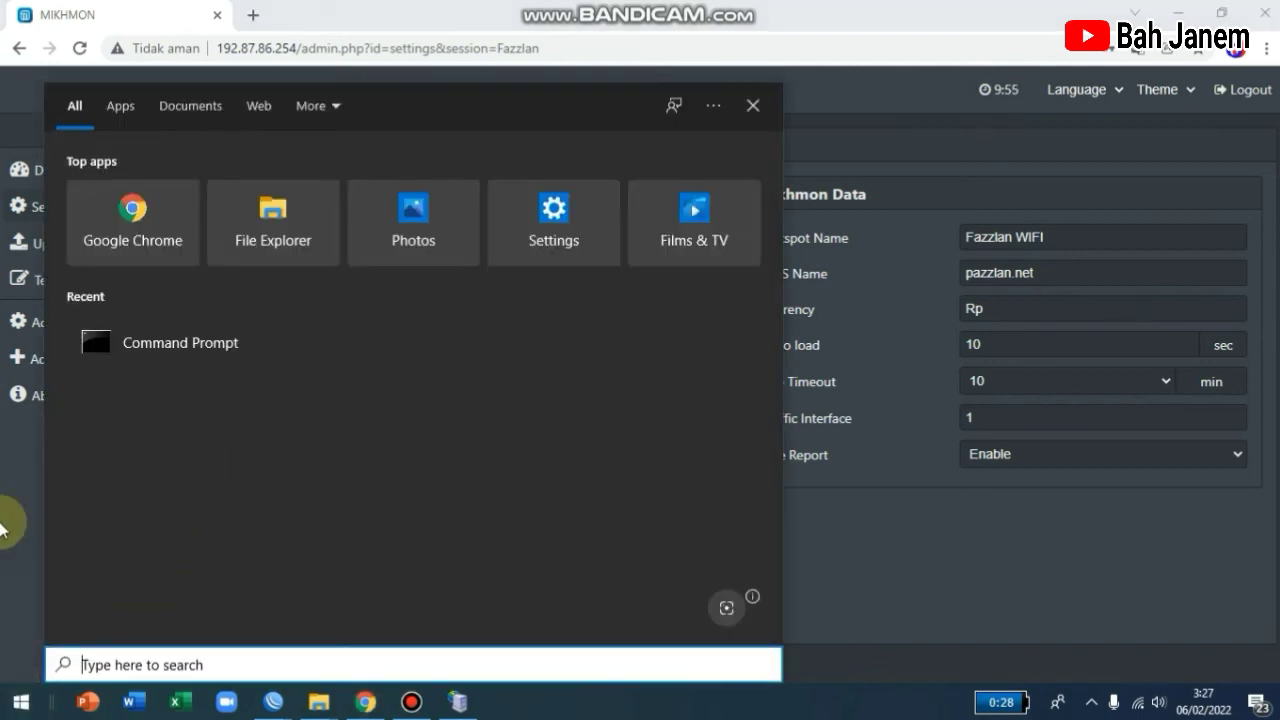
Run 'ping 192.87.86.1' in Command Prompt to confirm replies, then close the window.
{"action": "left_click", "coordinate": [111, 337]}
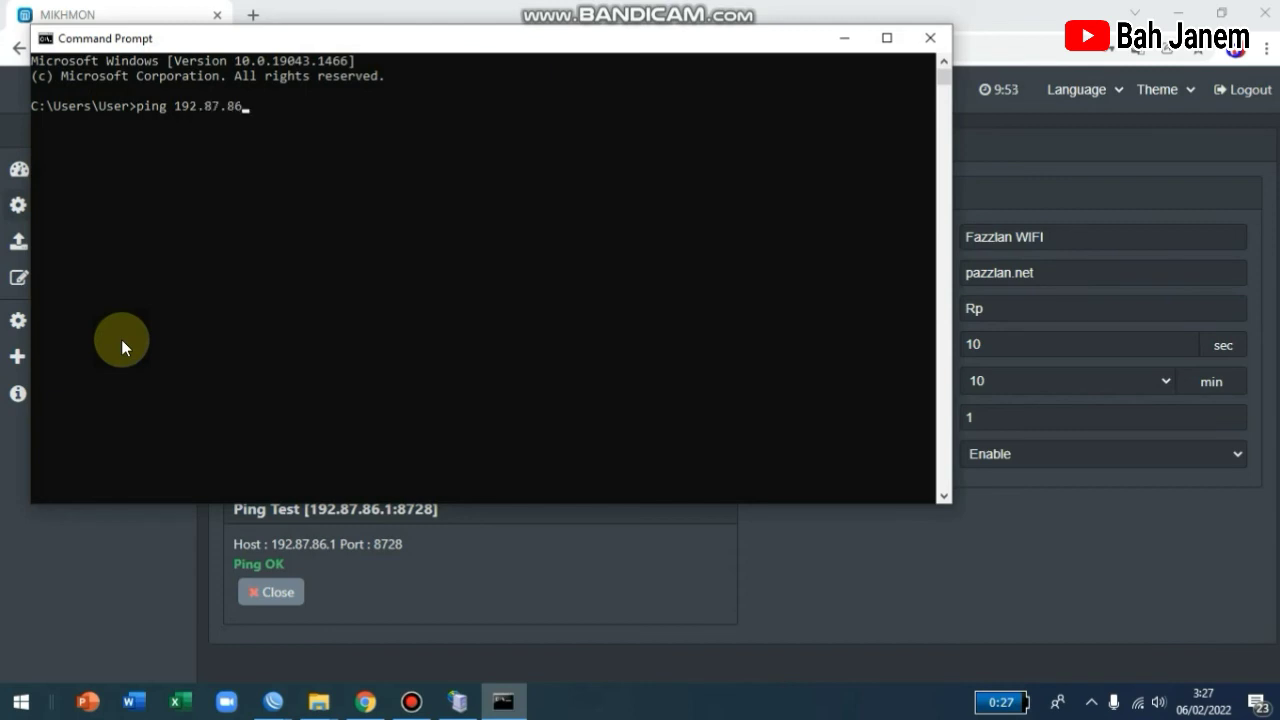
{"action": "type", "text": "ping 192.87.86.1"}
{"action": "key", "text": "Return"}
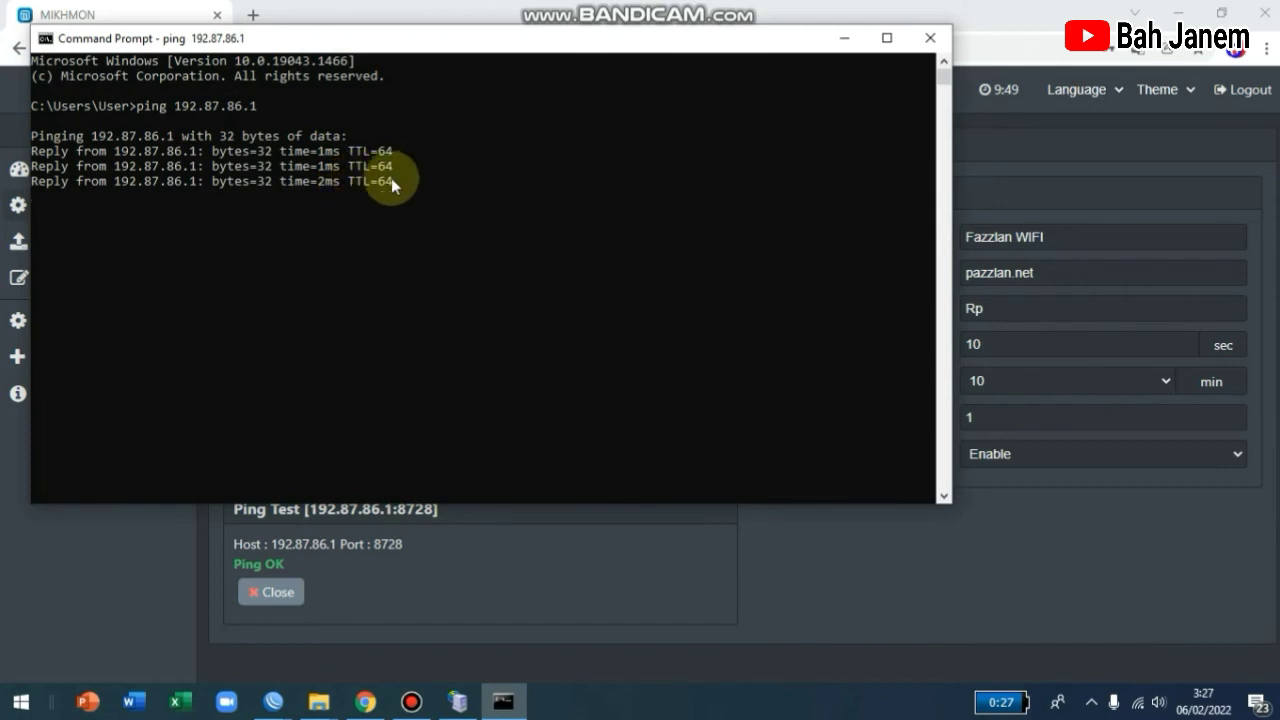
{"action": "left_click", "coordinate": [930, 38]}
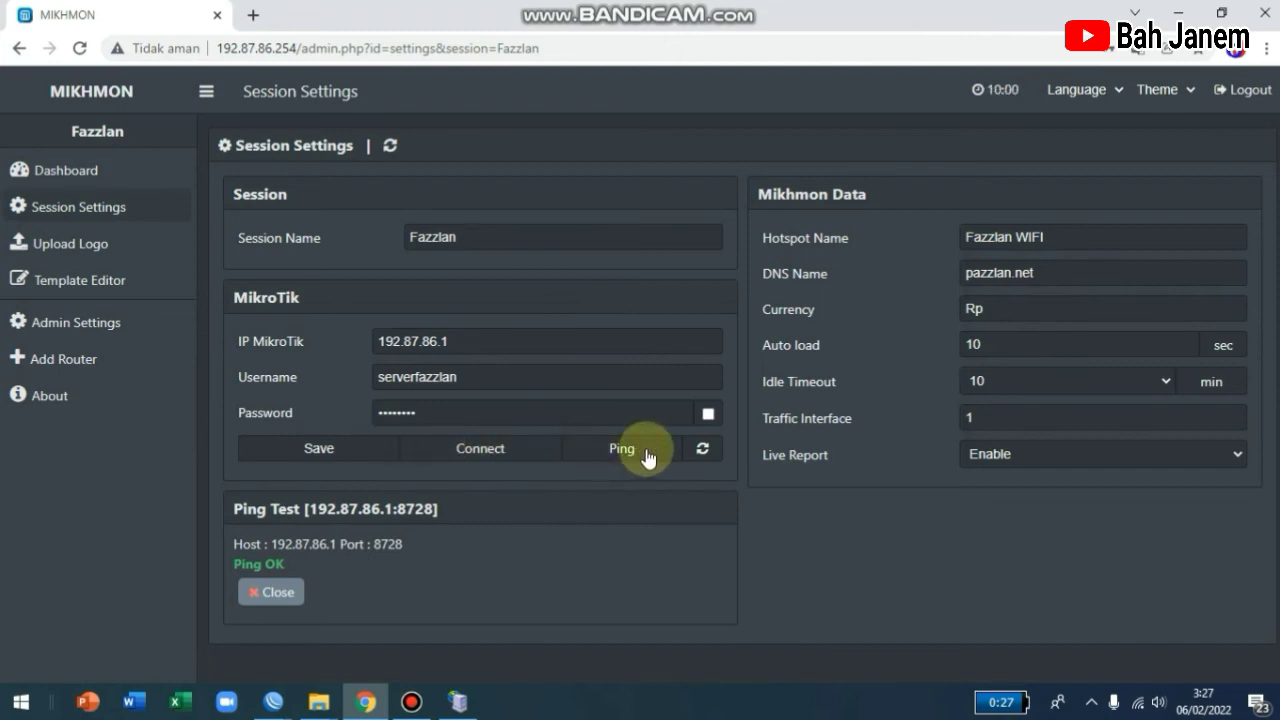
Connect the Fazzlan session, then review Hotspot Active (1 session) and Hotspot Users (2) from the dashboard.
{"action": "left_click", "coordinate": [480, 450]}
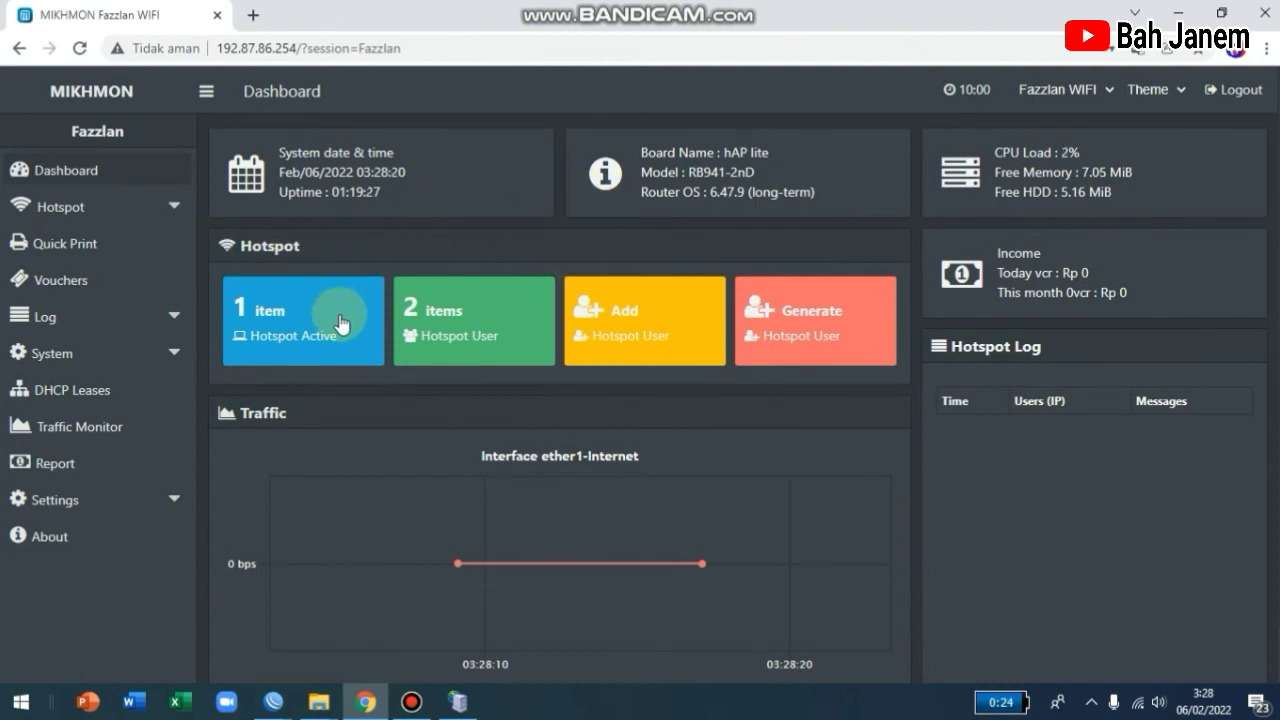
{"action": "left_click", "coordinate": [315, 345]}
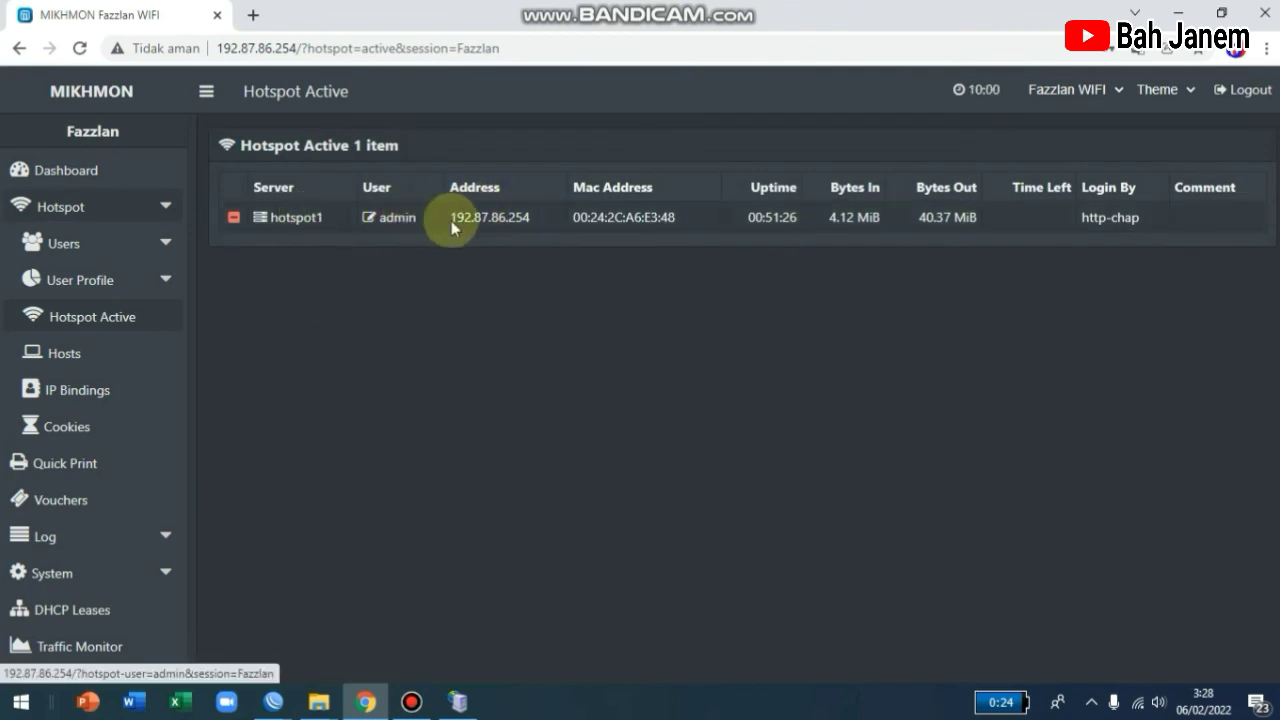
{"action": "left_click", "coordinate": [19, 48]}
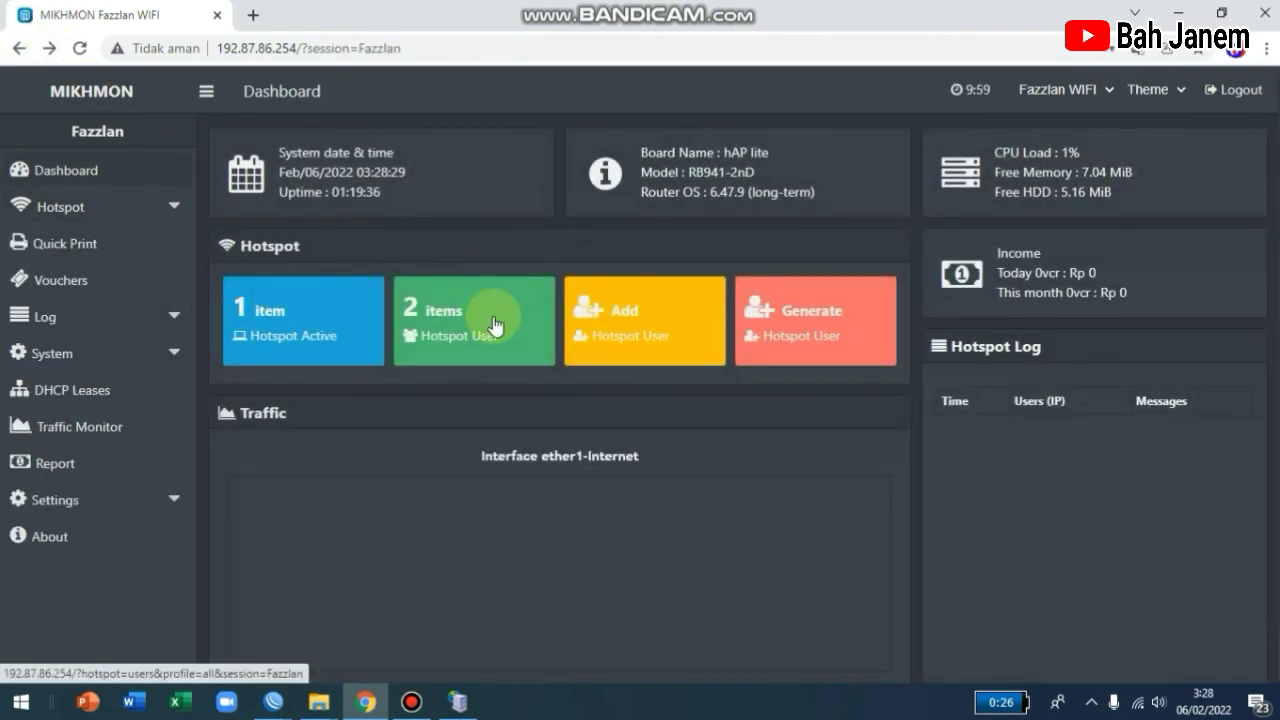
{"action": "left_click", "coordinate": [505, 342]}
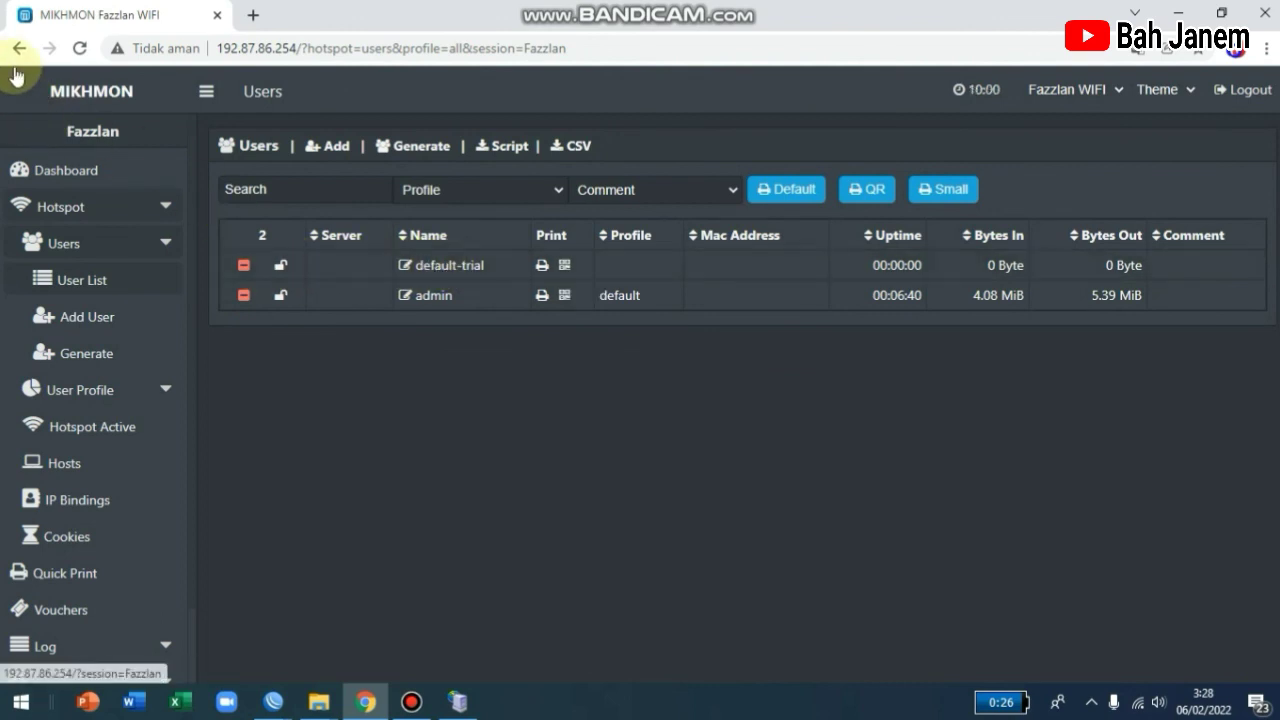
{"action": "left_click", "coordinate": [82, 96]}
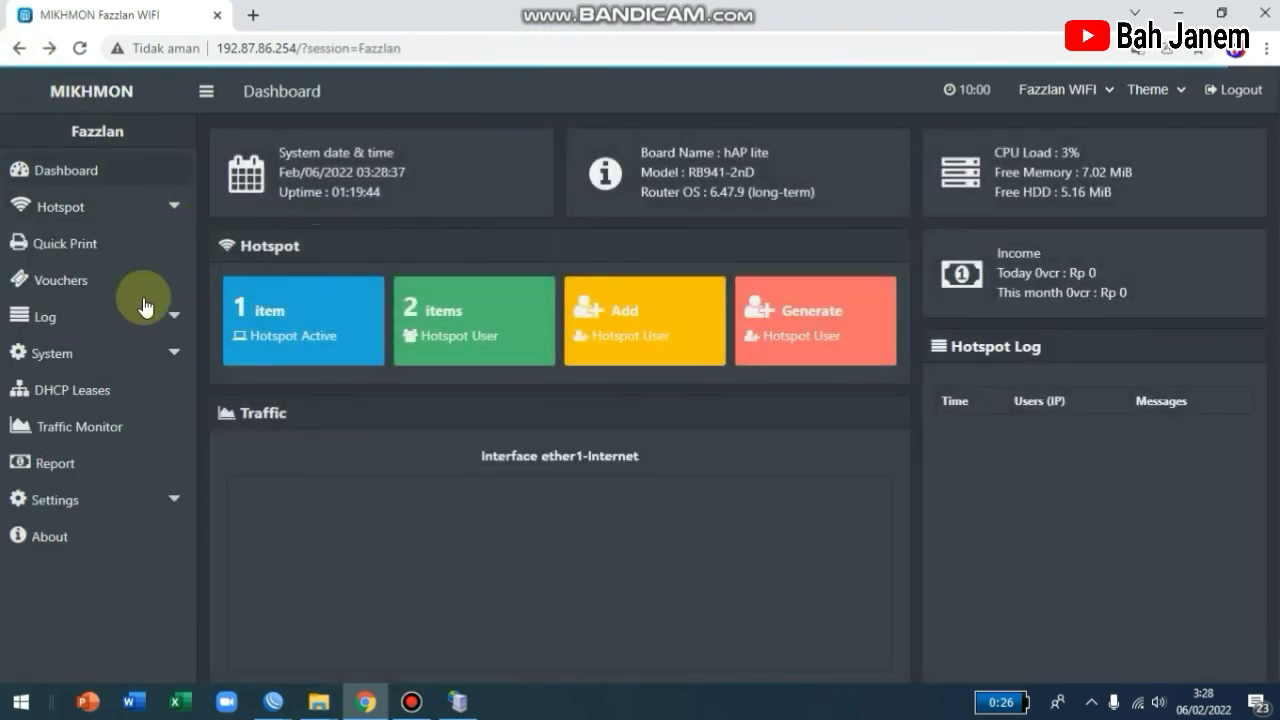